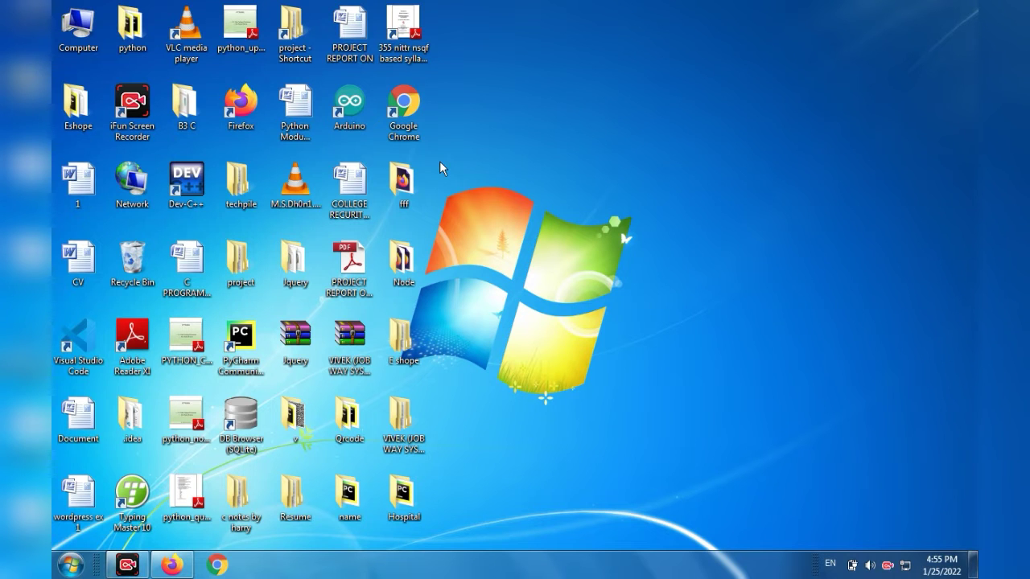
Launch Microsoft Word by searching the installed programs for winword, and close its blank document window again.
click(70, 567)
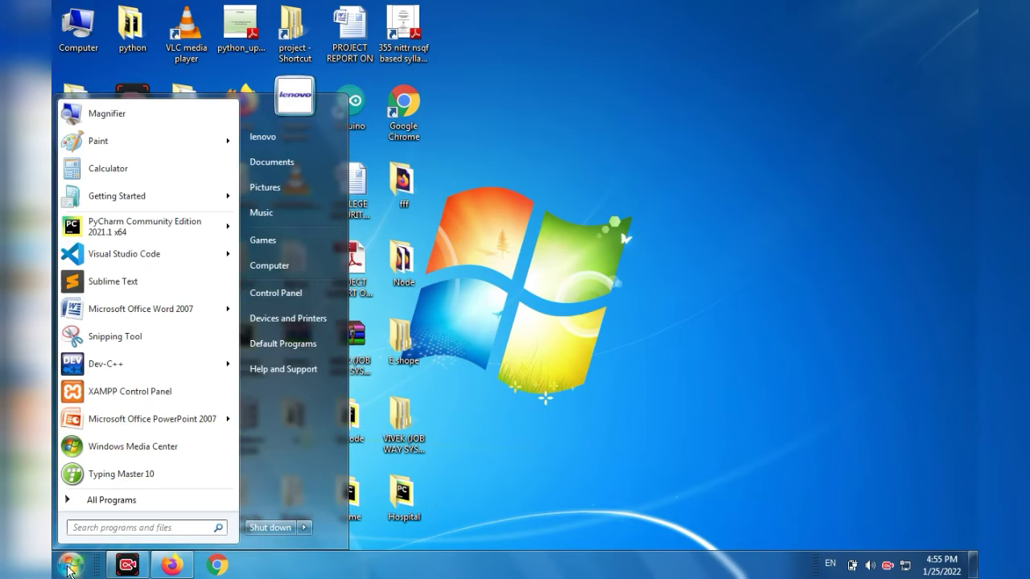
text(win)
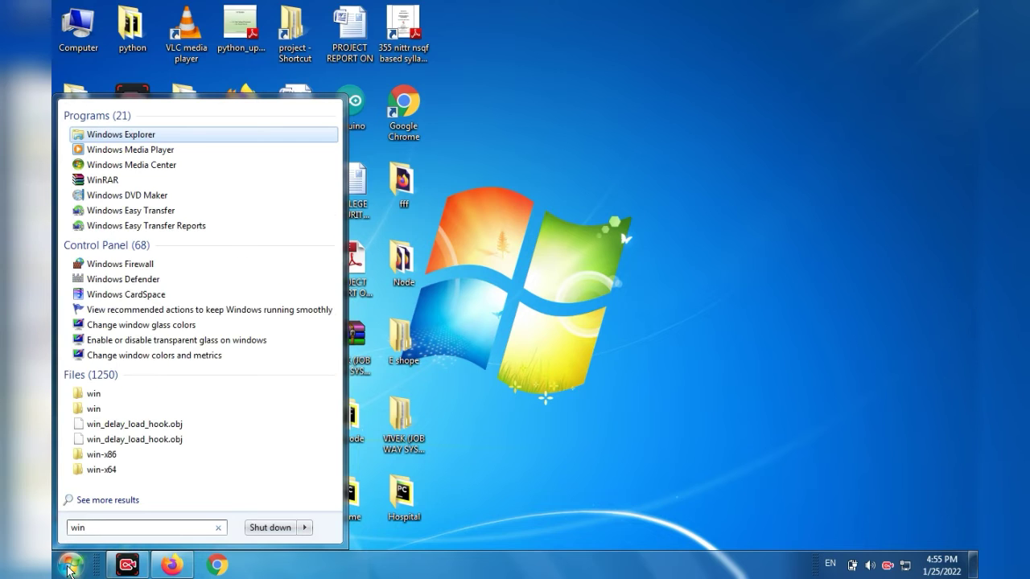
text(word)
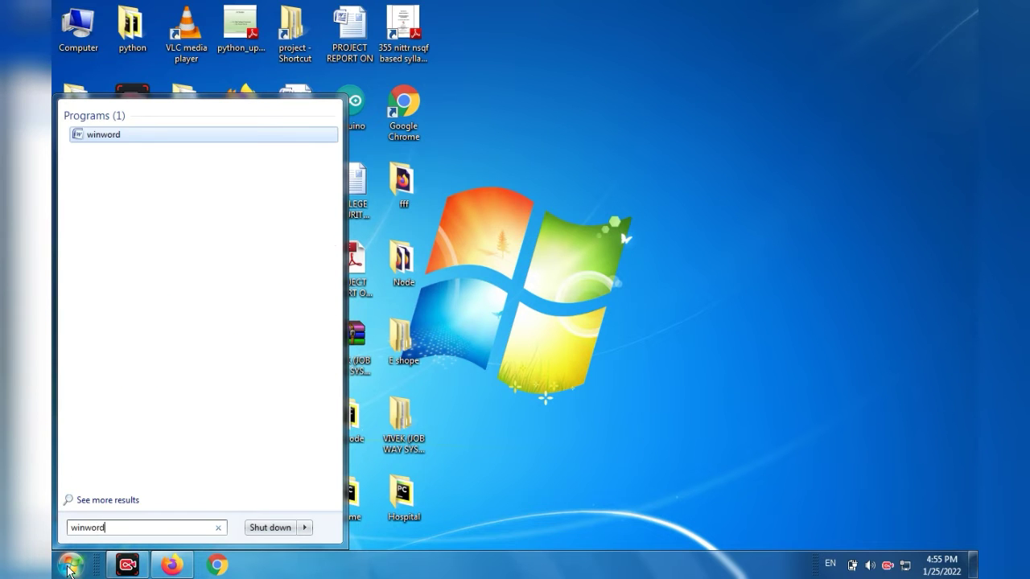
key(Return)
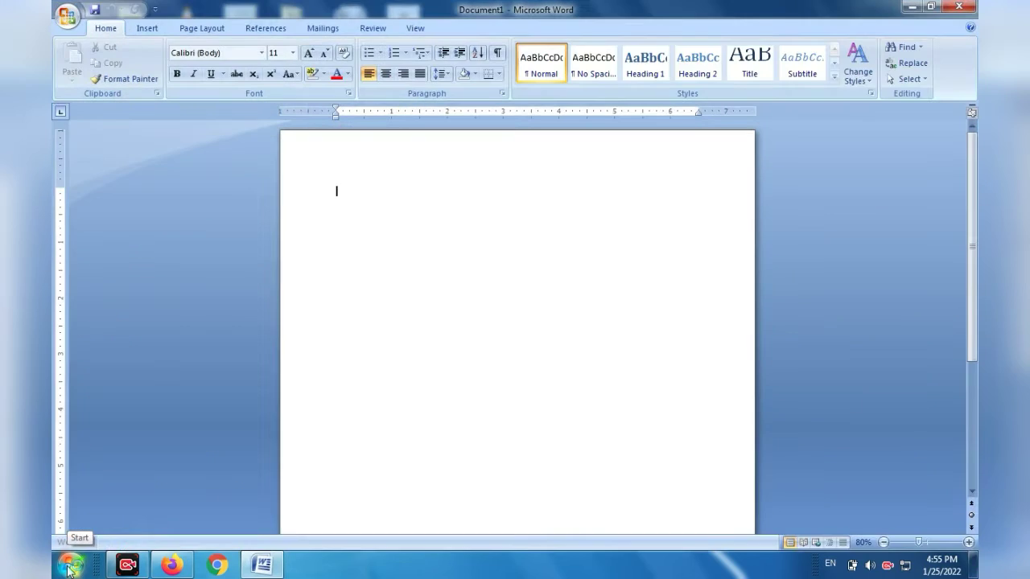
click(958, 7)
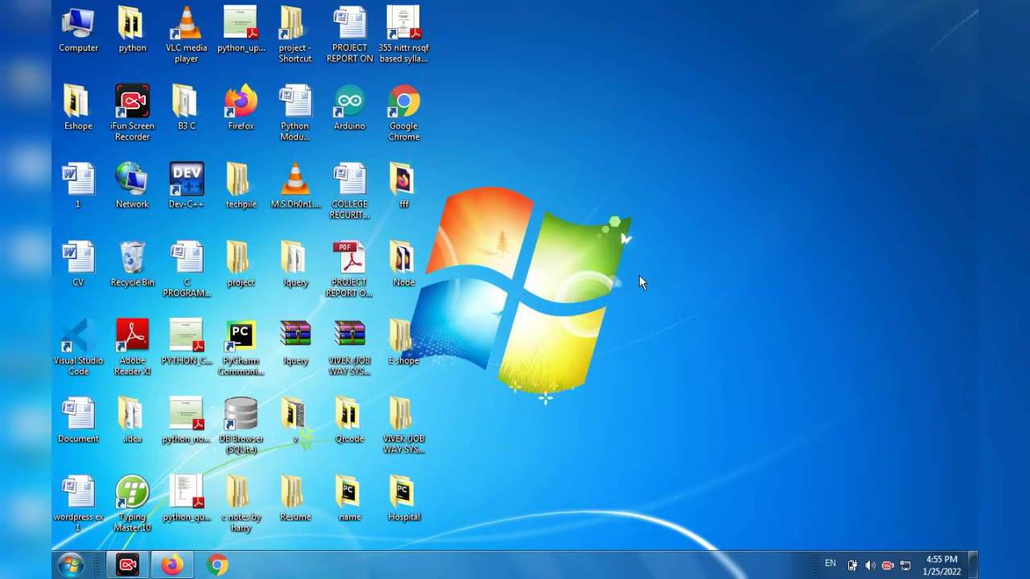
Launch Microsoft Word with a blank document by running the command winword.
key(super+r)
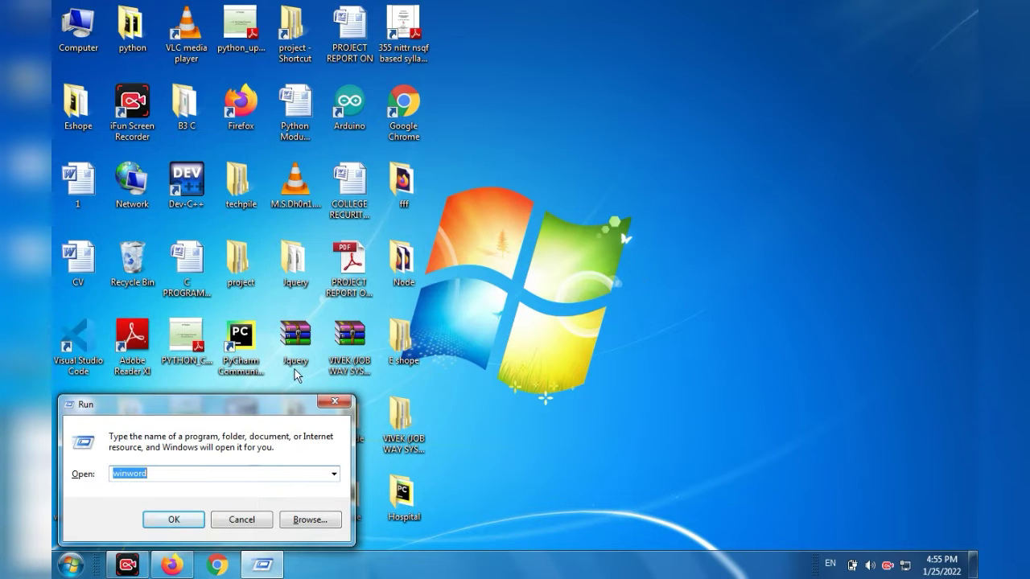
click(180, 519)
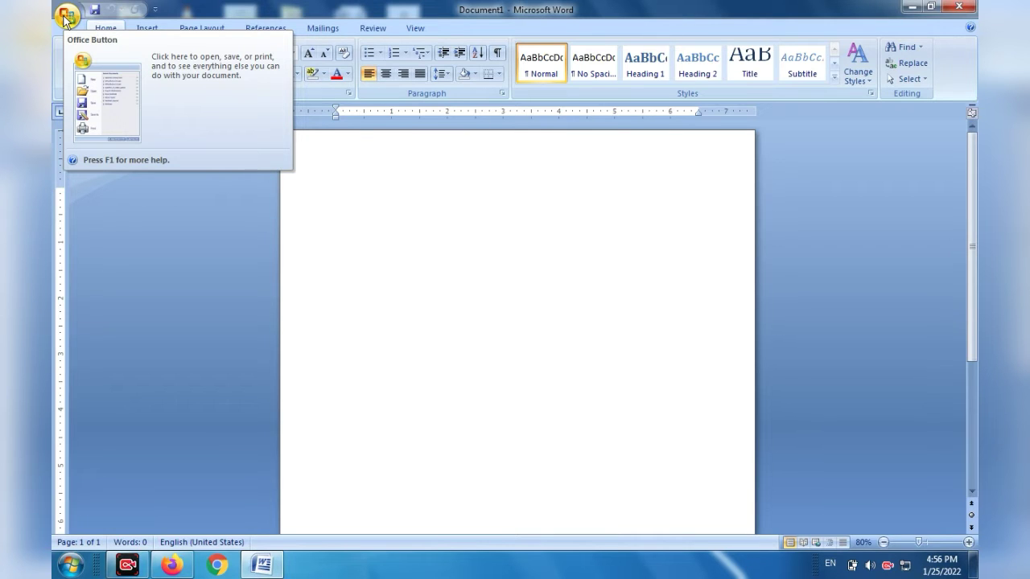
Examine the Office file commands, including the Save As, Print, Prepare and Send options, dismissing the color scheme prompts.
click(65, 18)
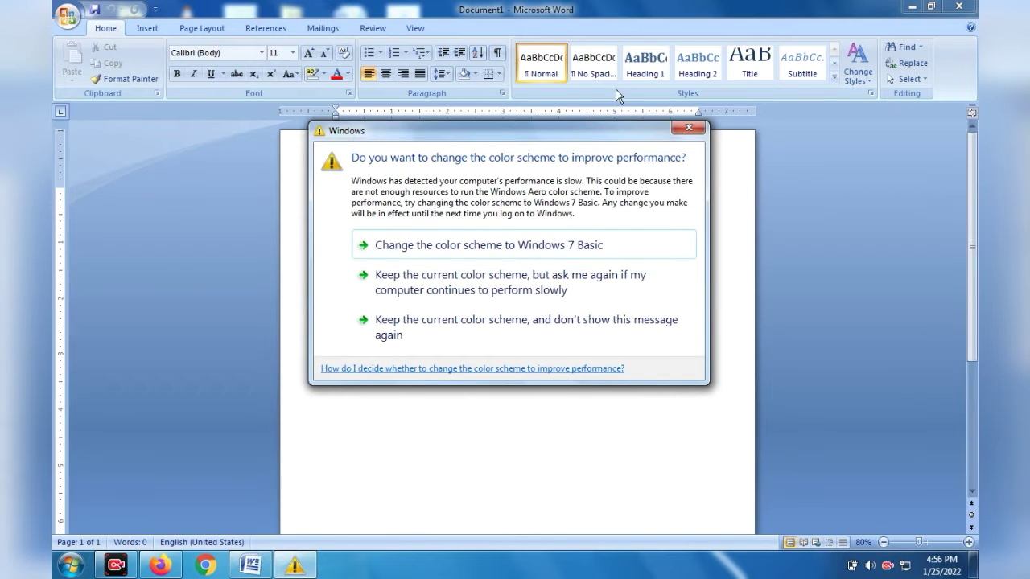
click(685, 131)
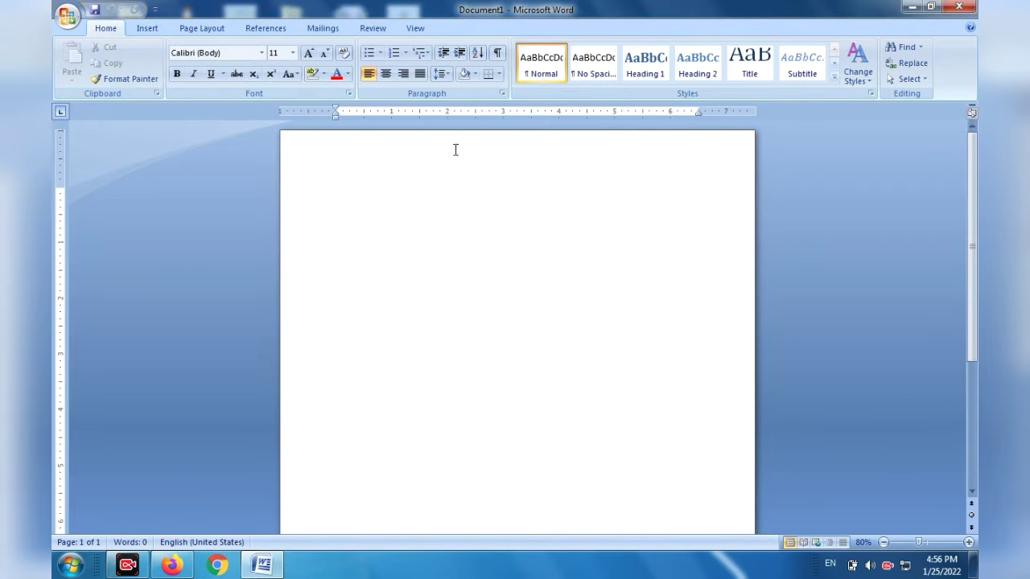
click(69, 15)
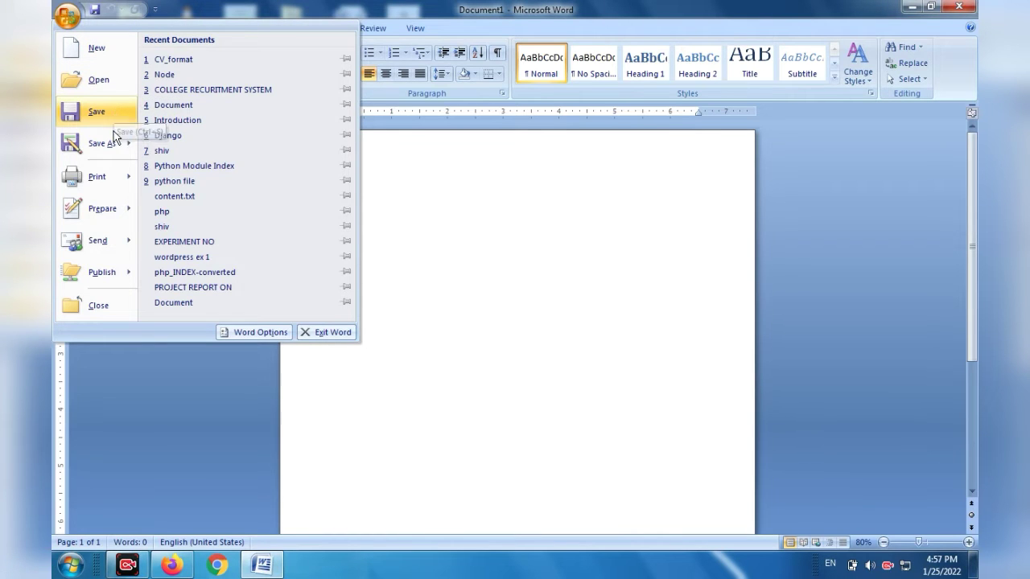
mouse_move(111, 141)
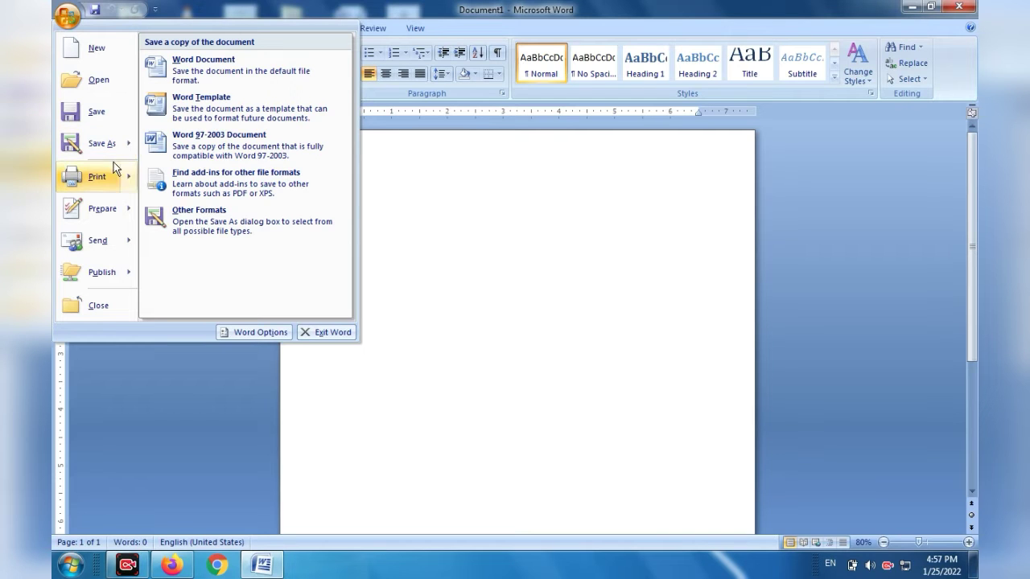
mouse_move(97, 173)
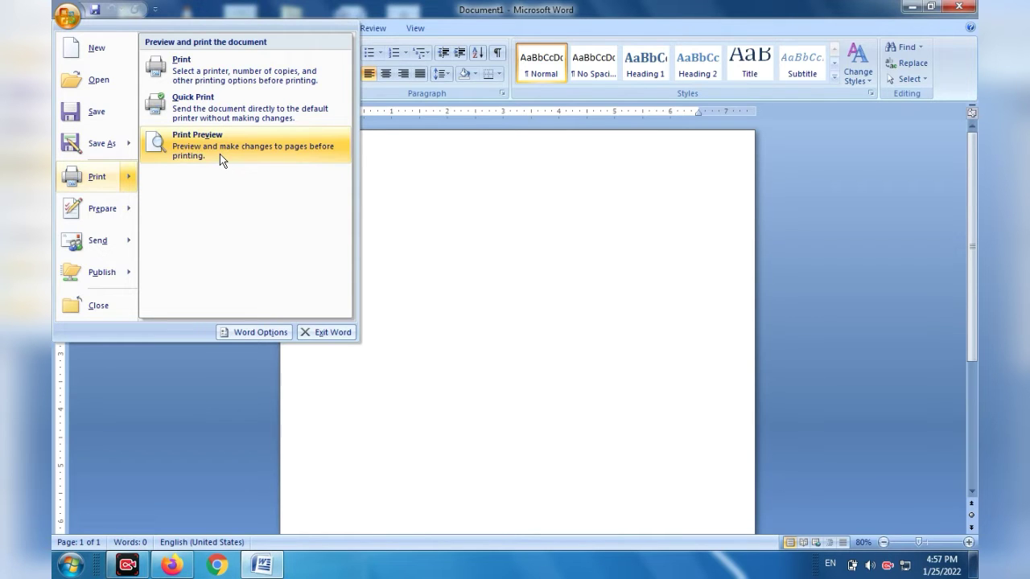
mouse_move(122, 209)
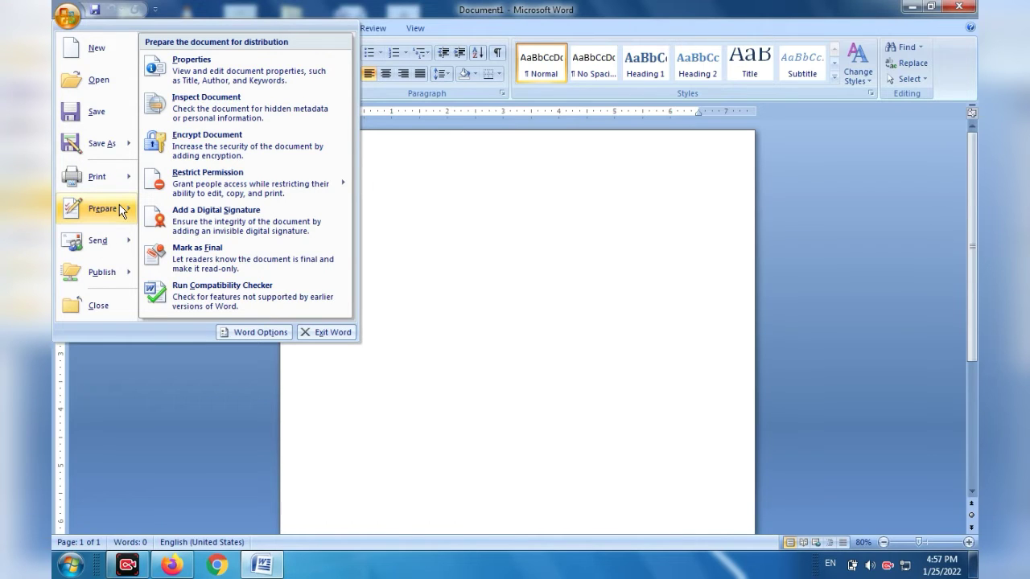
mouse_move(121, 232)
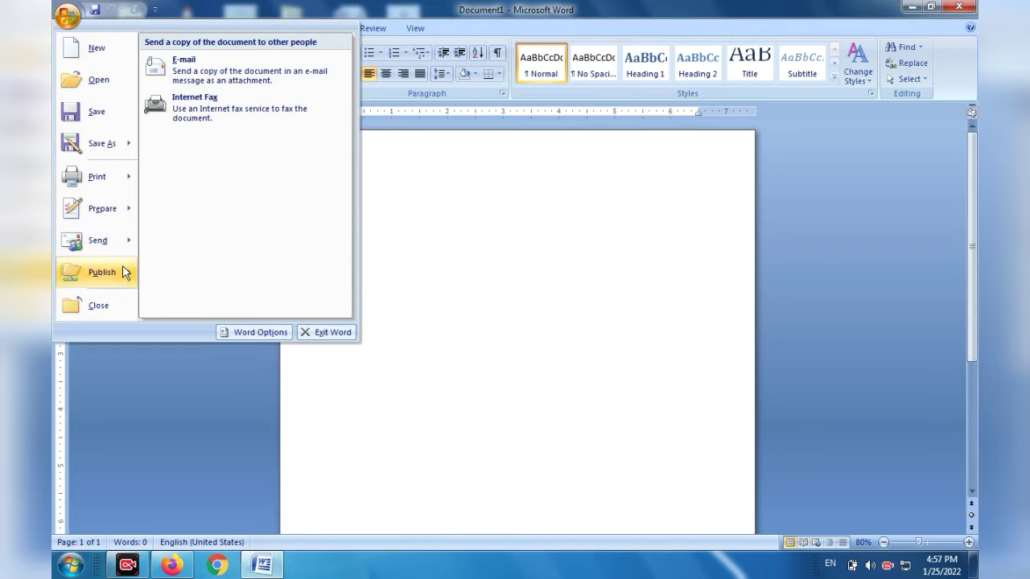
mouse_move(124, 273)
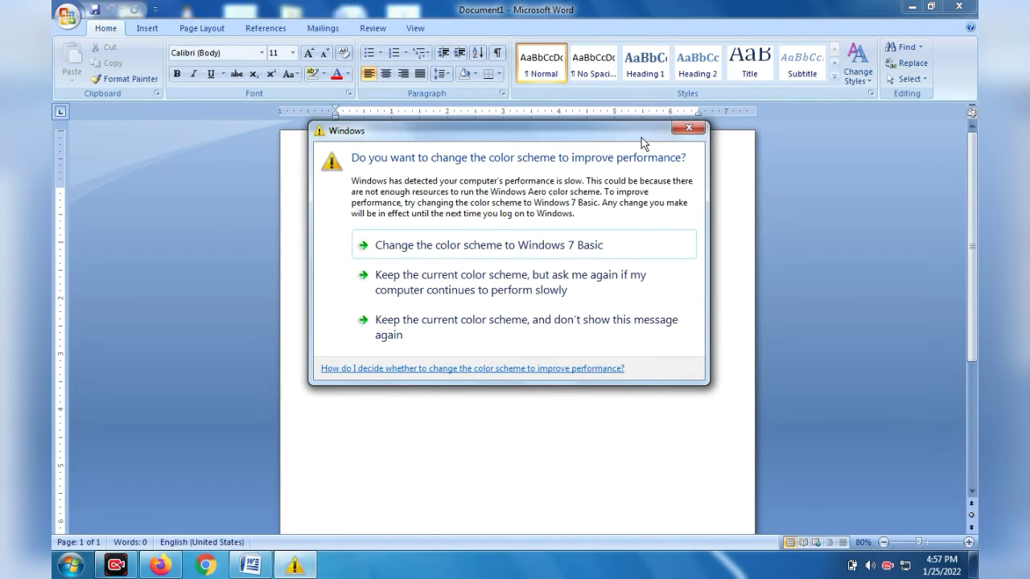
click(678, 127)
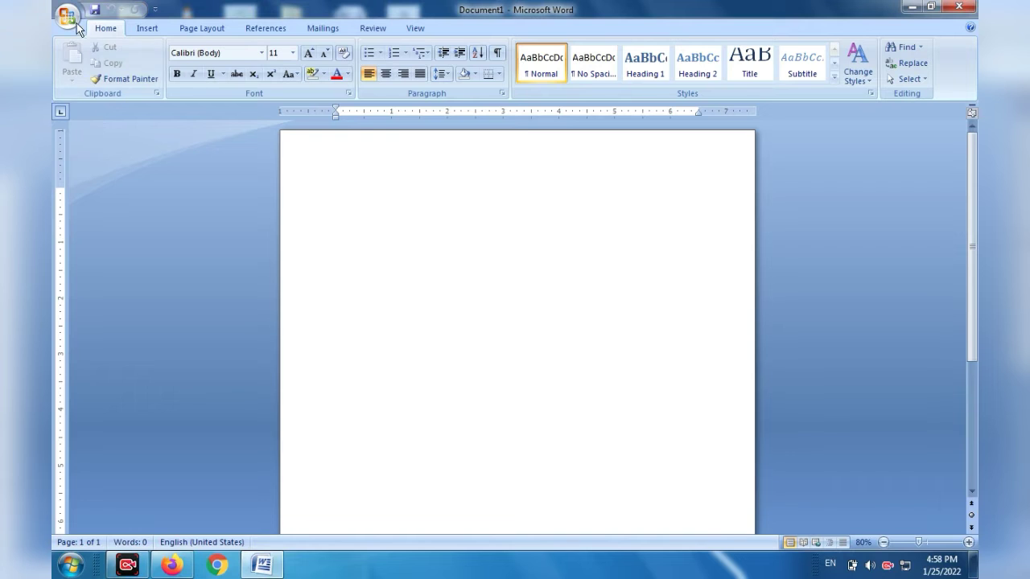
click(71, 14)
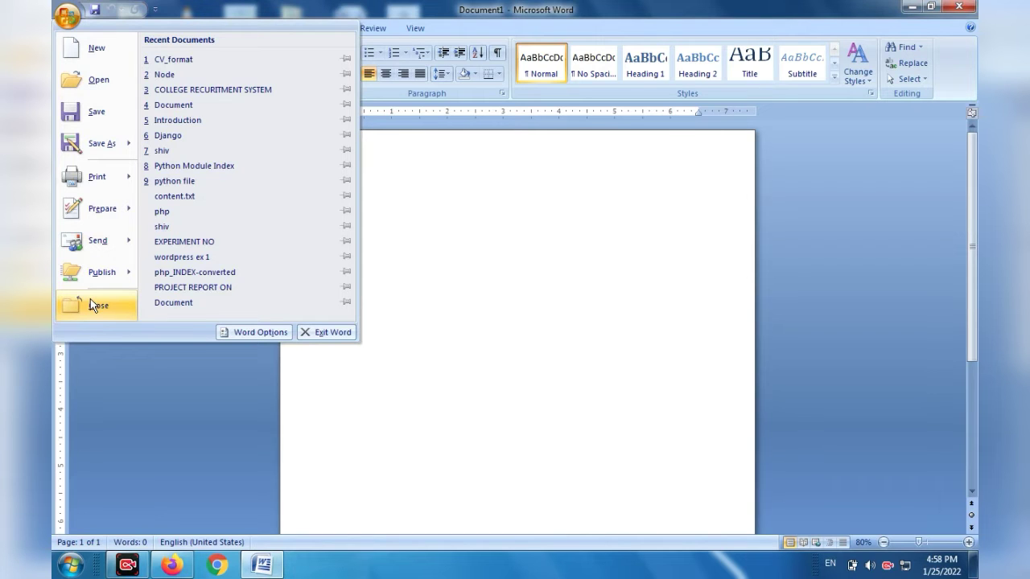
click(483, 279)
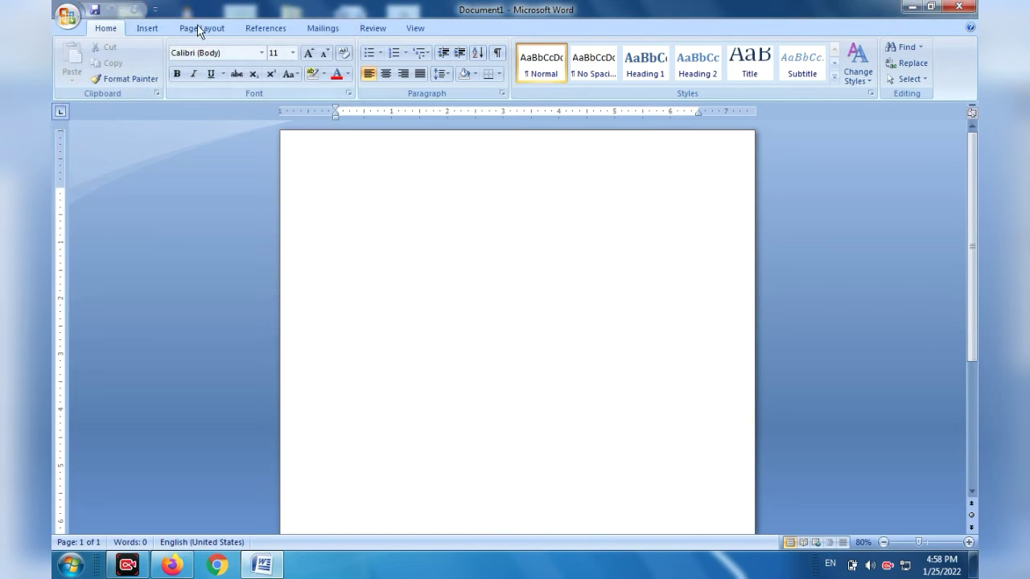
Add the Open command to the Quick Access Toolbar.
click(156, 10)
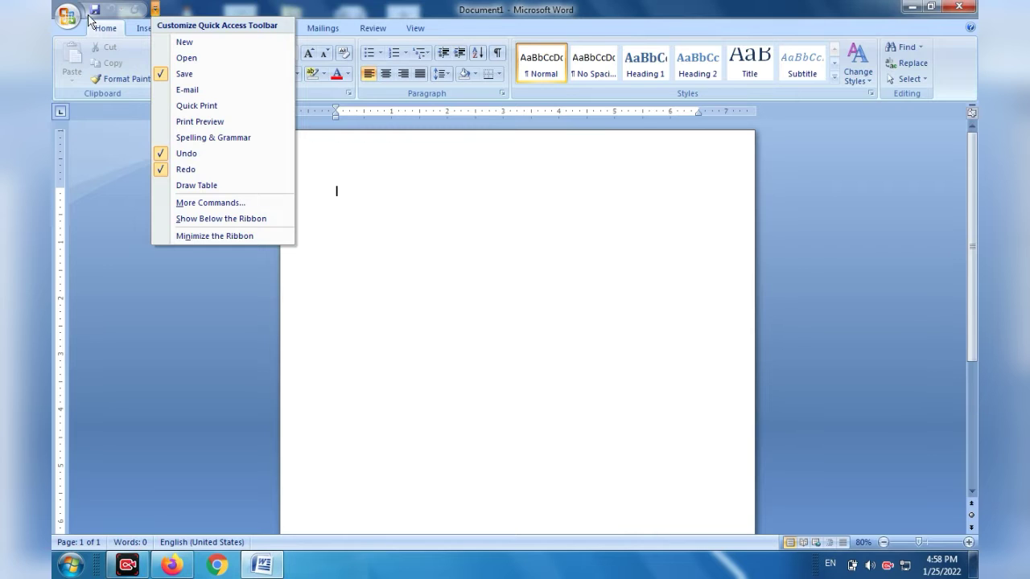
click(173, 58)
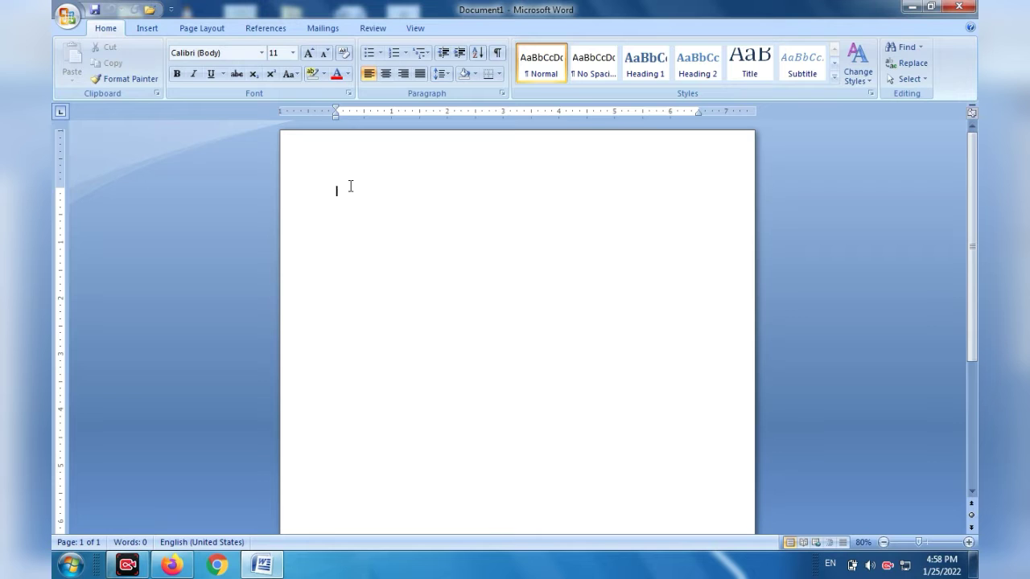
Open the recent document COLLEGE RECURITMENT SYSTEM and copy the first paragraph under the PREFACE heading.
click(64, 16)
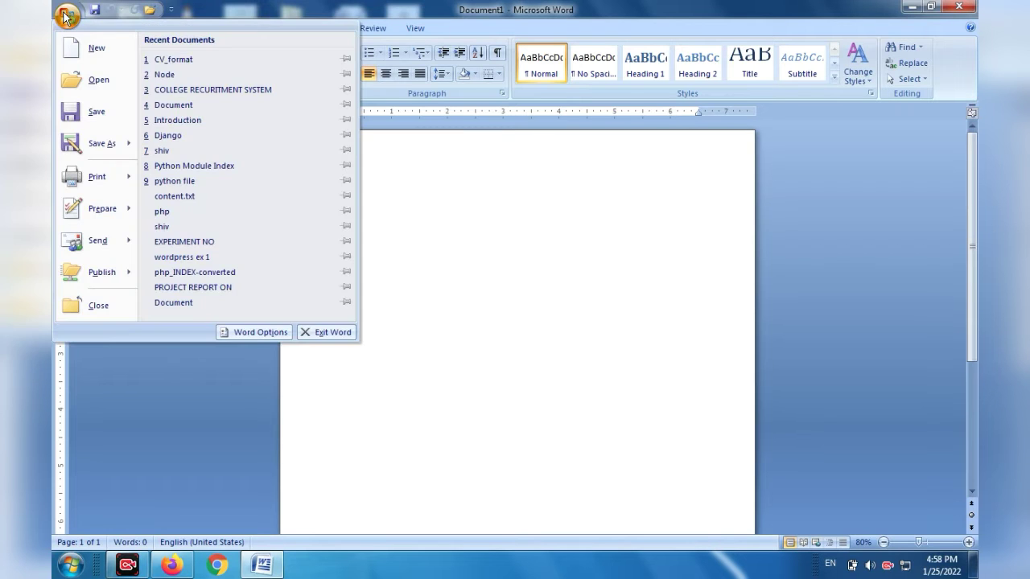
click(201, 91)
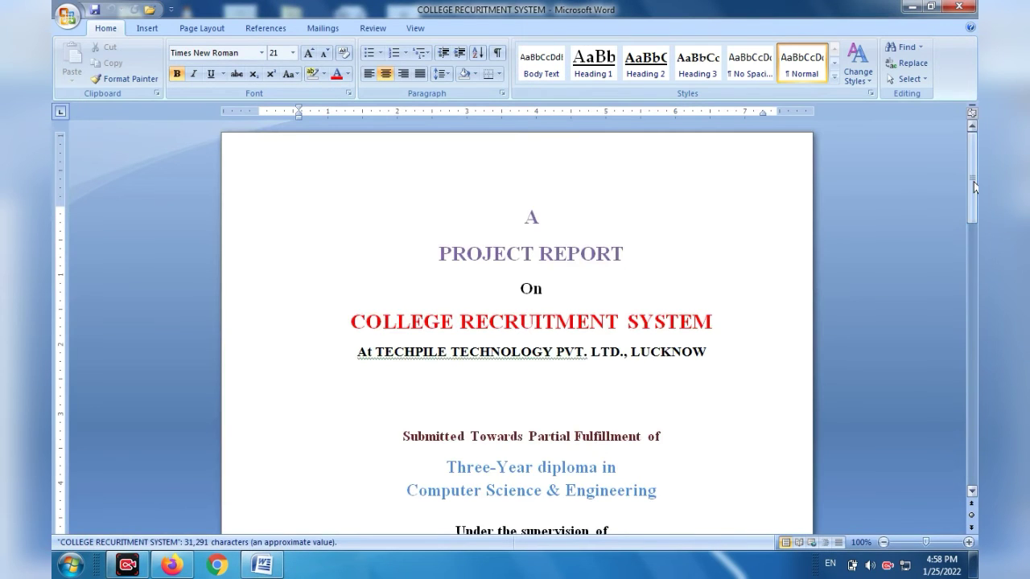
drag(973, 182, 962, 355)
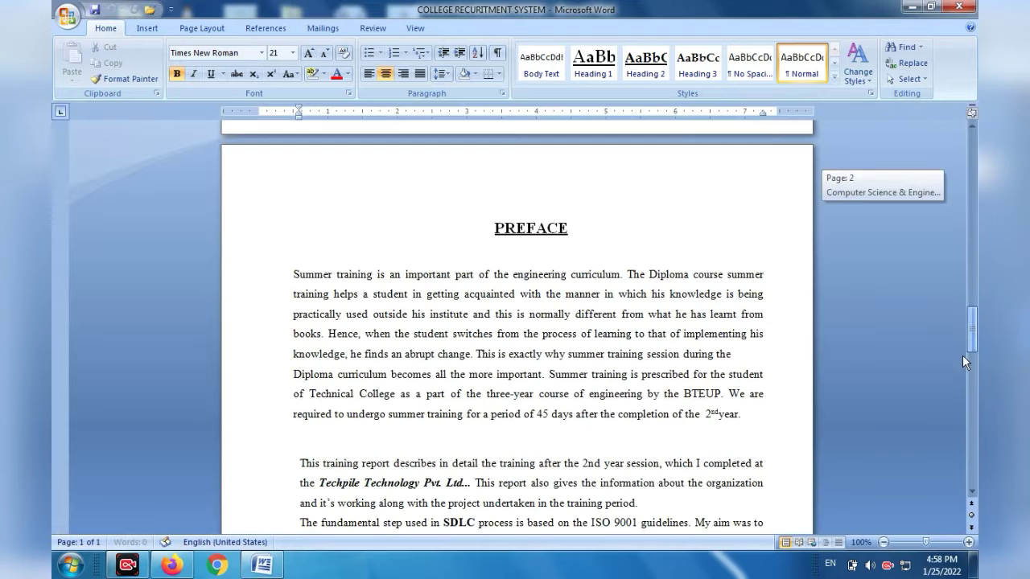
click(292, 277)
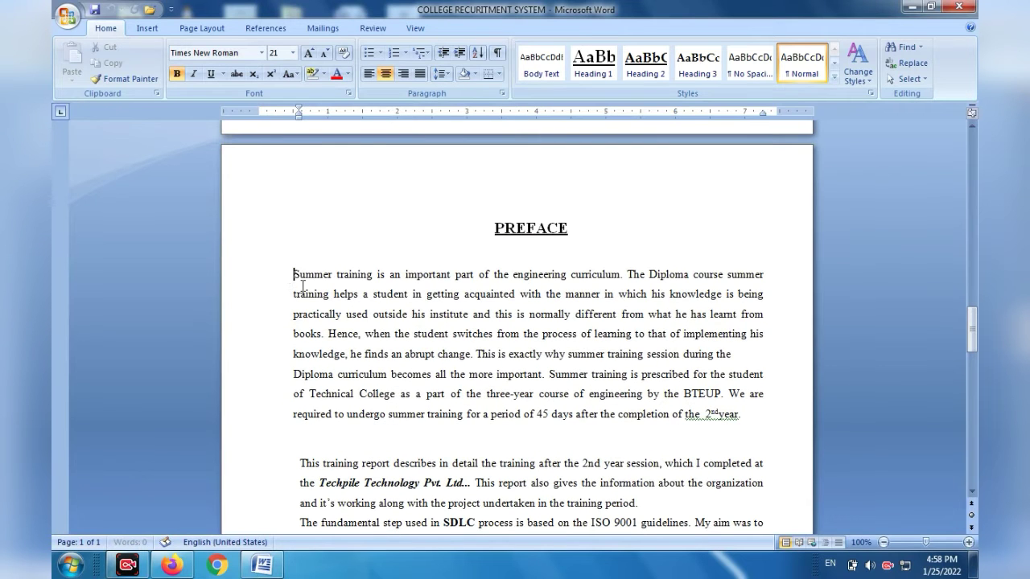
drag(302, 285, 679, 434)
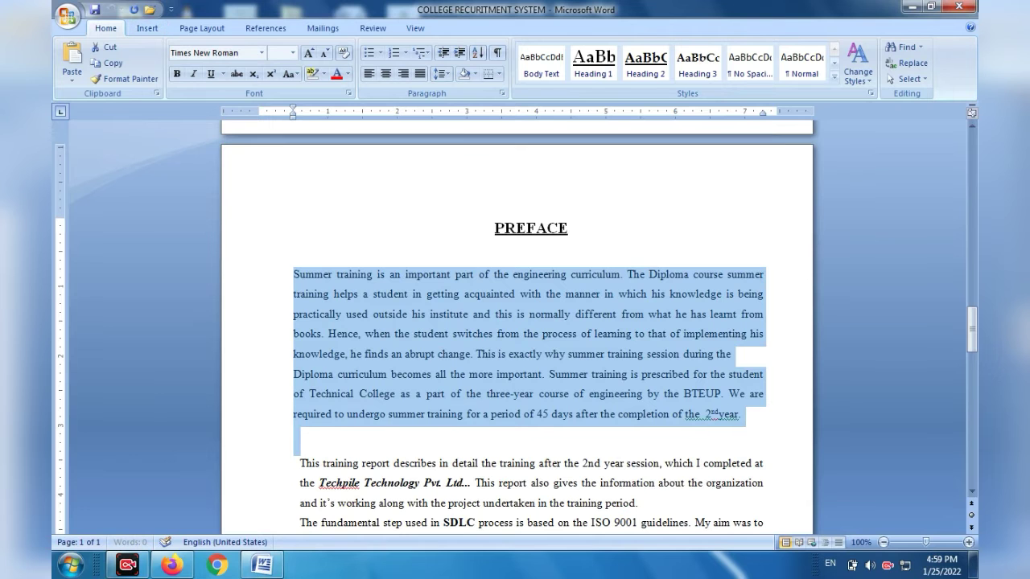
Close the project report and paste the copied Preface paragraph into a new blank Word document.
click(958, 7)
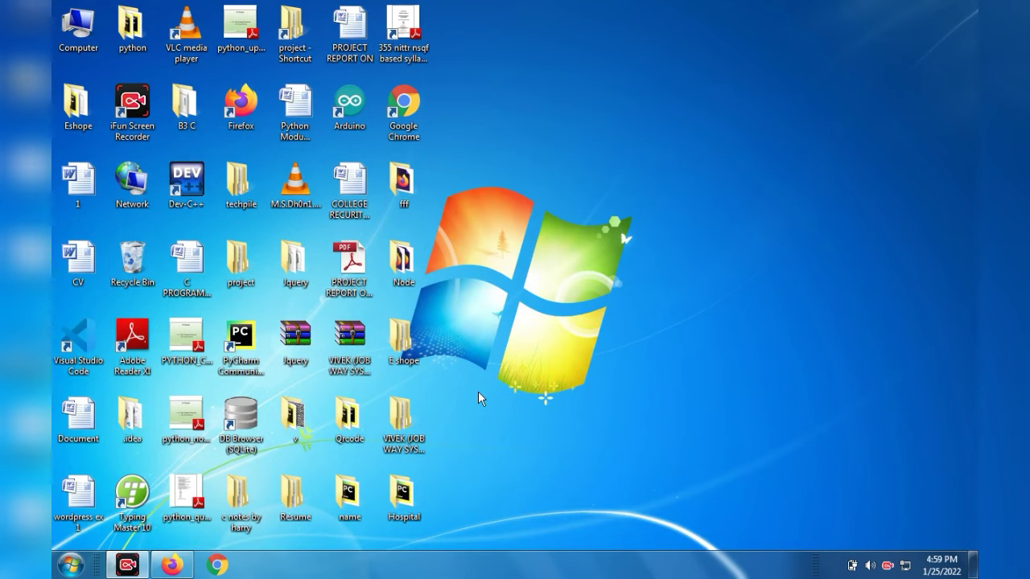
key(super+r)
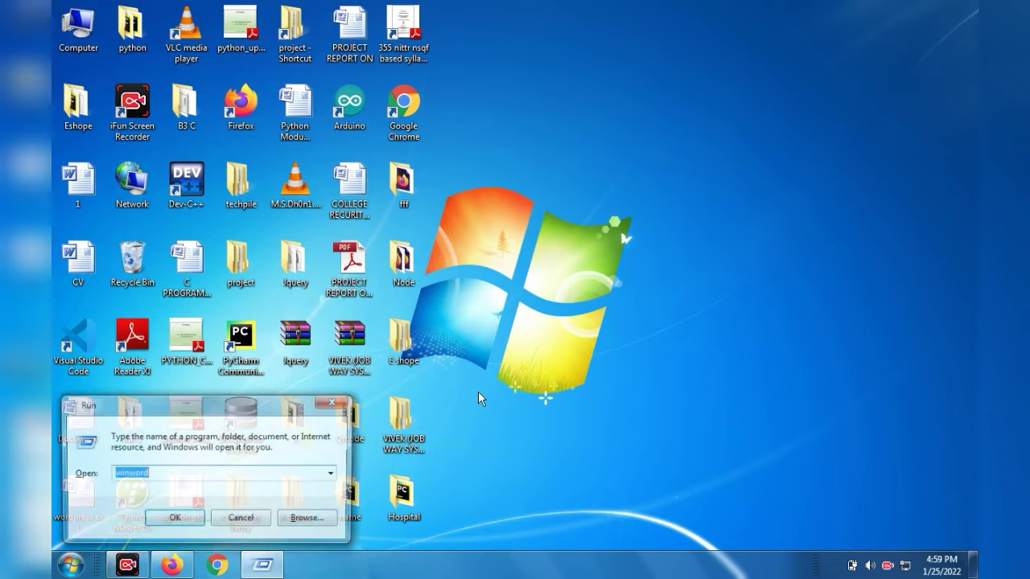
key(Return)
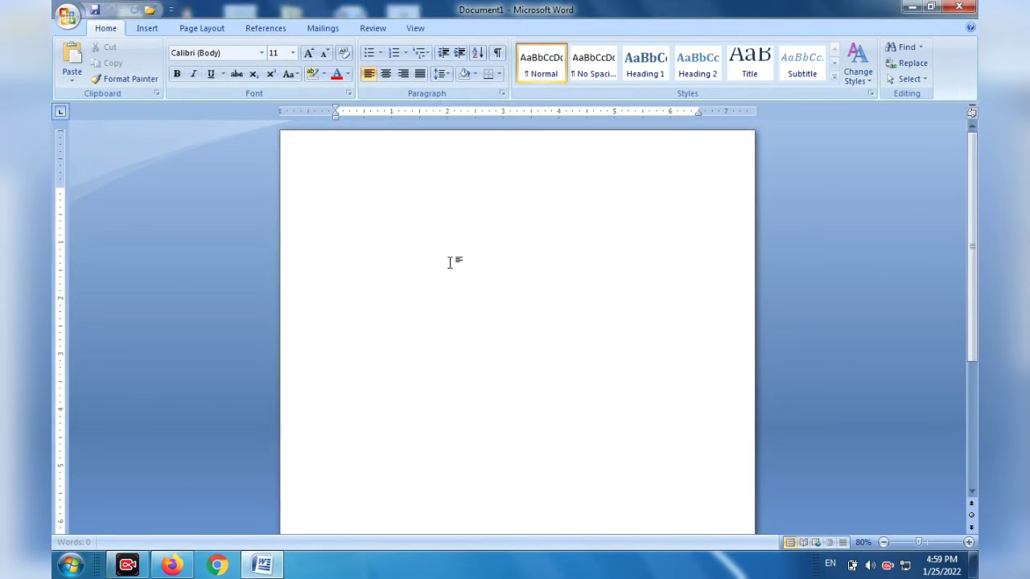
text(Summer training is an important part of the engineering curriculum. The Diploma course summer training helps a student in getting acquainted with the manner in which his knowledge is being practically used outside his institute and this is normally different from what he has learnt from books. Hence, when the student switches from the process of learning to that of implementing his knowledge, he finds an abrupt change. This is exactly why summer training session during the Diploma curriculum becomes all the more important. Summer training is prescribed for the student of Technical College as a part of the three-year course of engineering by the BTEUP. We are required to undergo summer training for a period of 45 days after the completion of the  2nd year.)
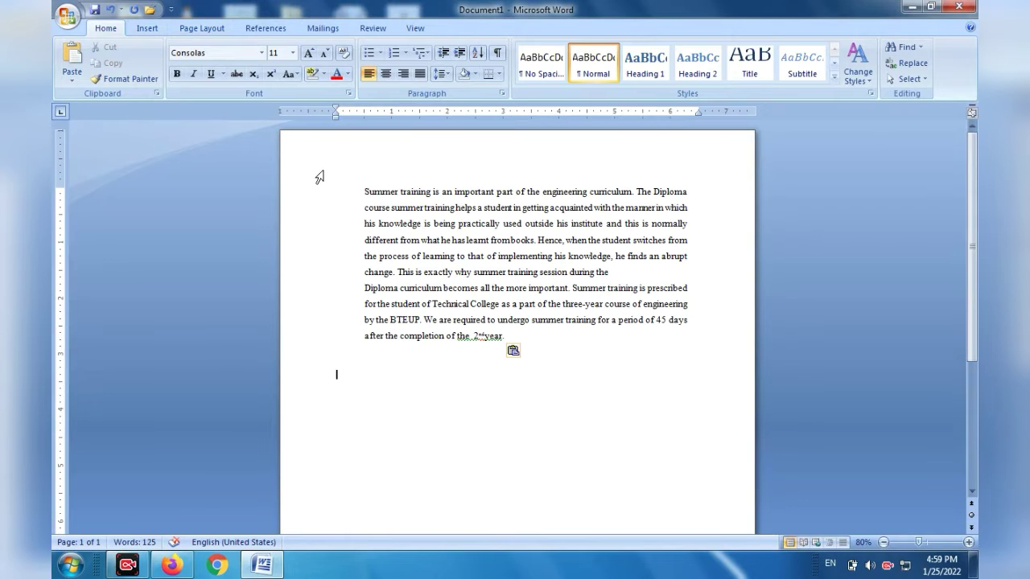
Copy the whole summer training paragraph and paste a duplicate directly after it.
click(512, 337)
drag(512, 338, 361, 208)
key(super+c)
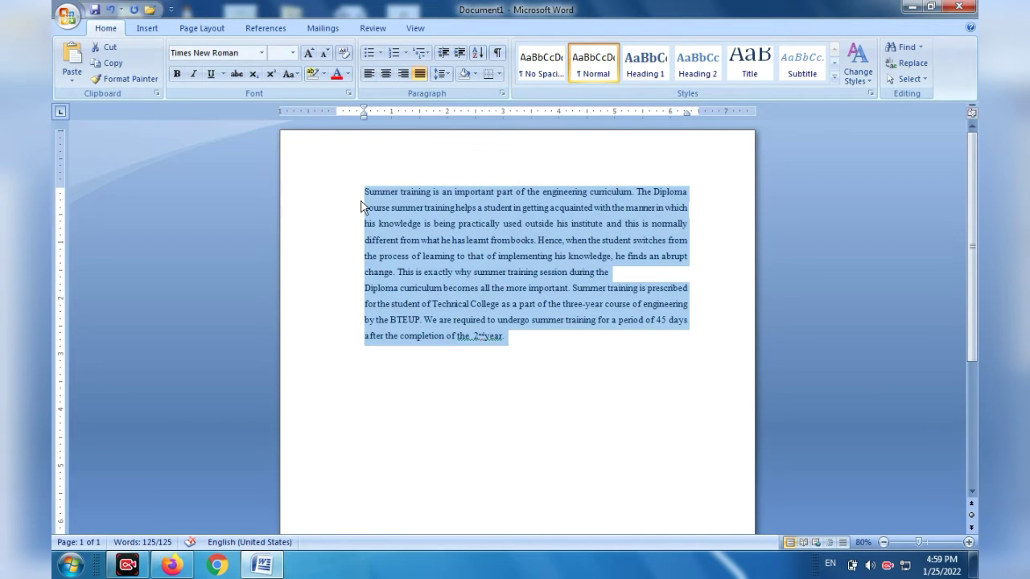
click(518, 346)
key(Return)
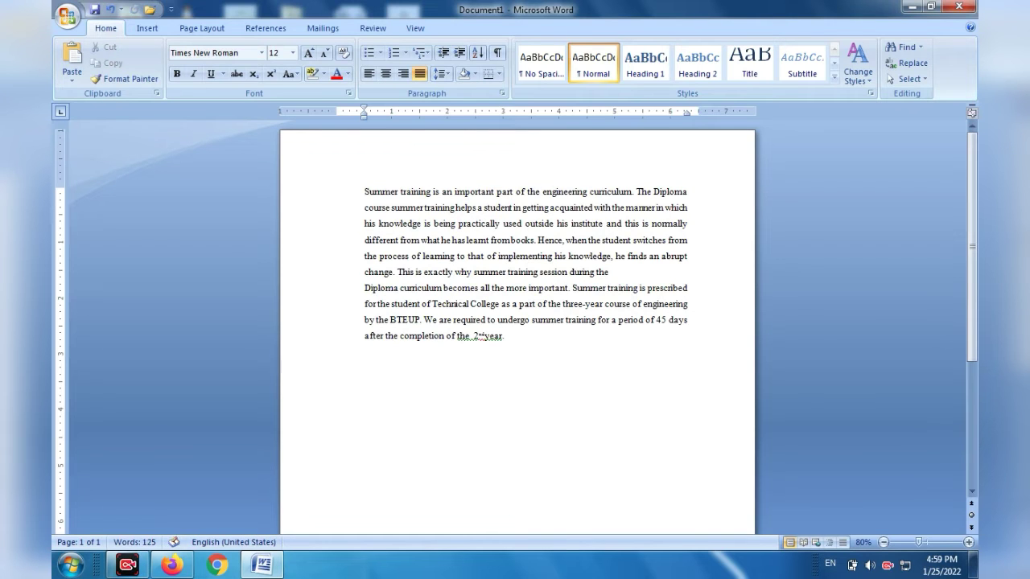
right_click(518, 345)
click(555, 386)
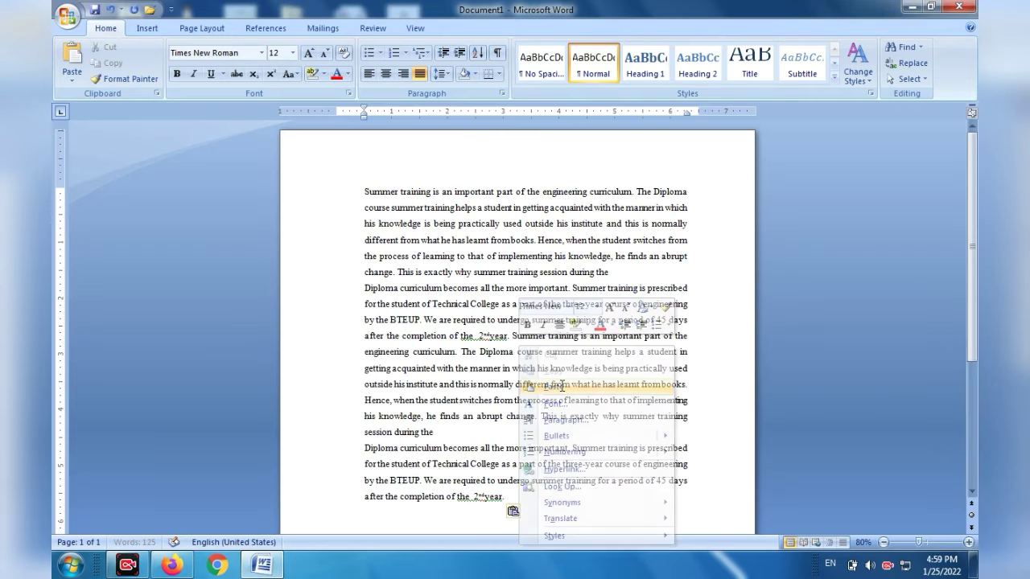
Move the duplicate paragraph onto its own line and paste more copies of the text at the document's end.
click(511, 334)
key(Return)
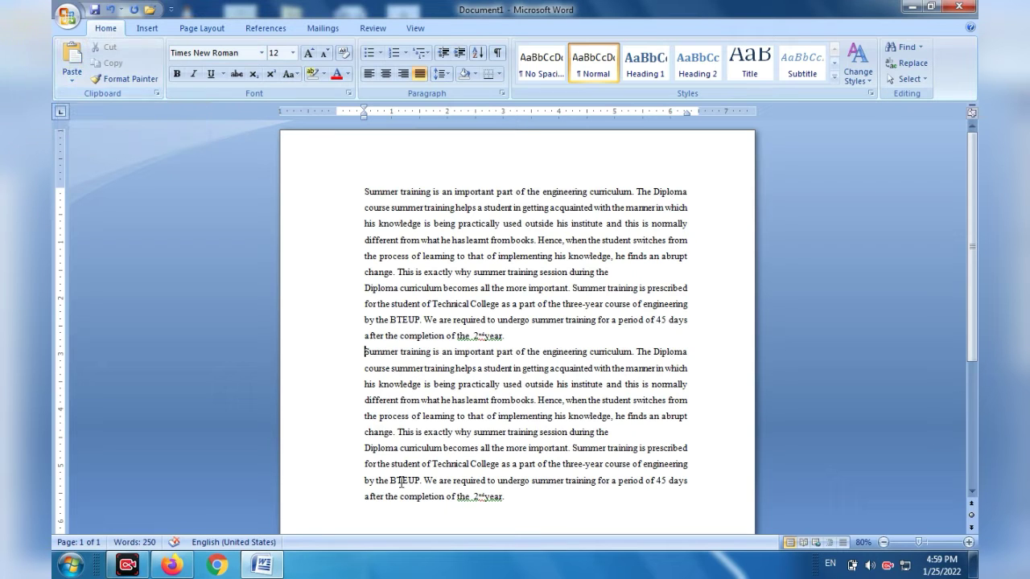
click(514, 498)
key(Return)
key(ctrl+v)
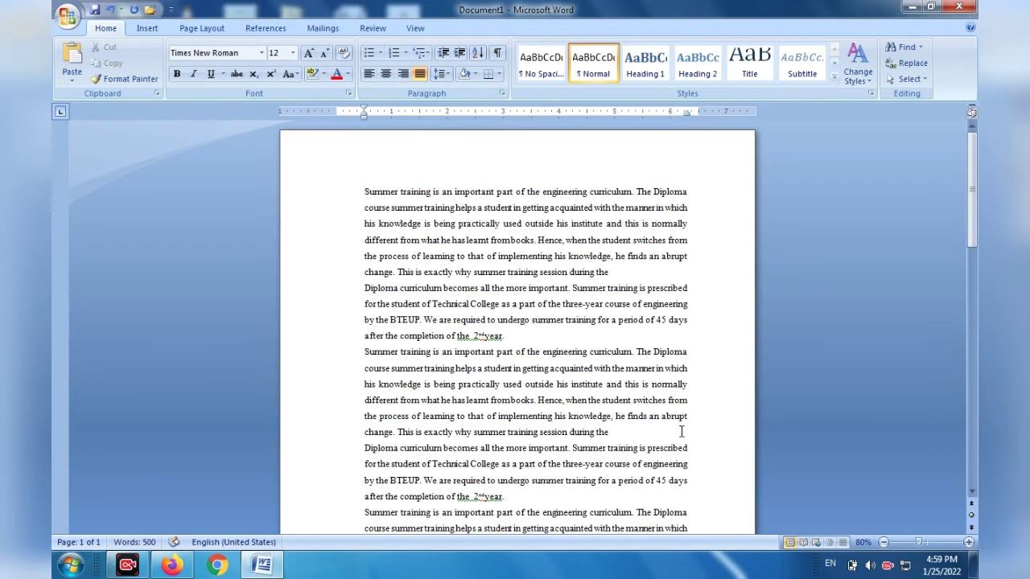
Undo the latest paste and the line break inserted between the two paragraph copies.
mouse_move(966, 187)
mouse_down()
mouse_move(972, 244)
mouse_move(967, 176)
mouse_up()
key(ctrl+z)
Undo the paste of the duplicate summer training text, and cut the remaining text and paste it back into the document.
key(ctrl+z)
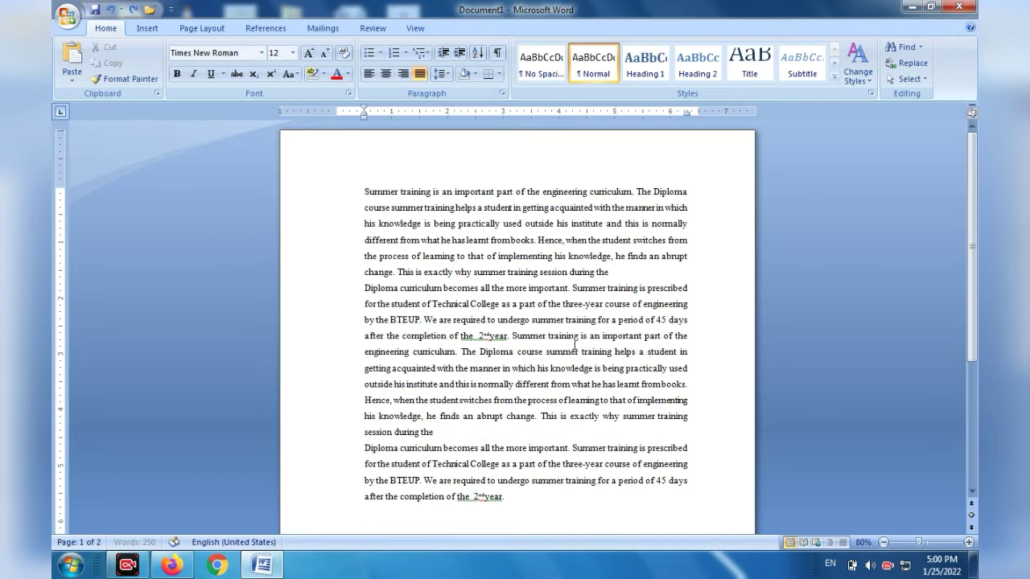
key(ctrl+z)
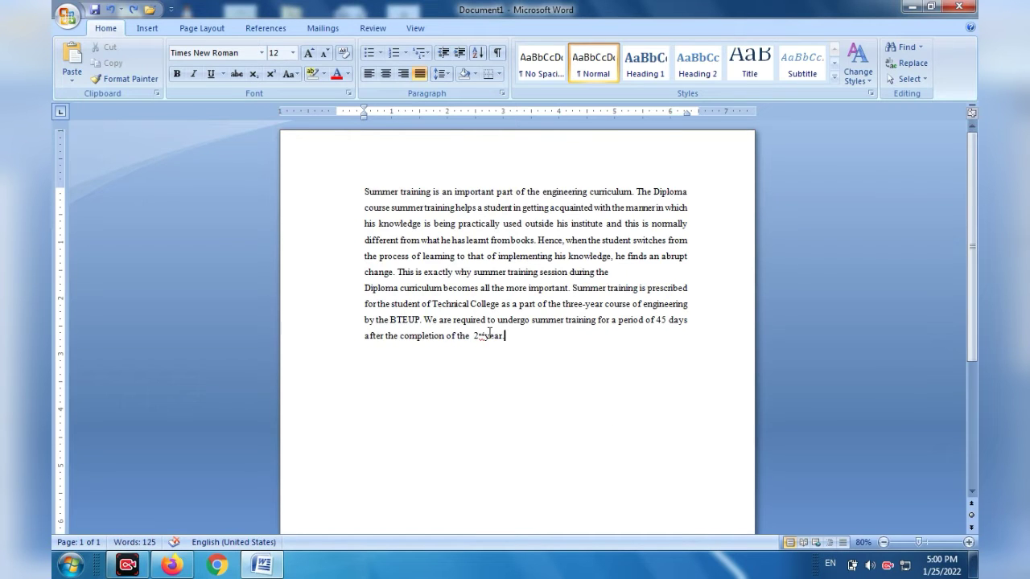
drag(489, 332, 349, 189)
key(super+c)
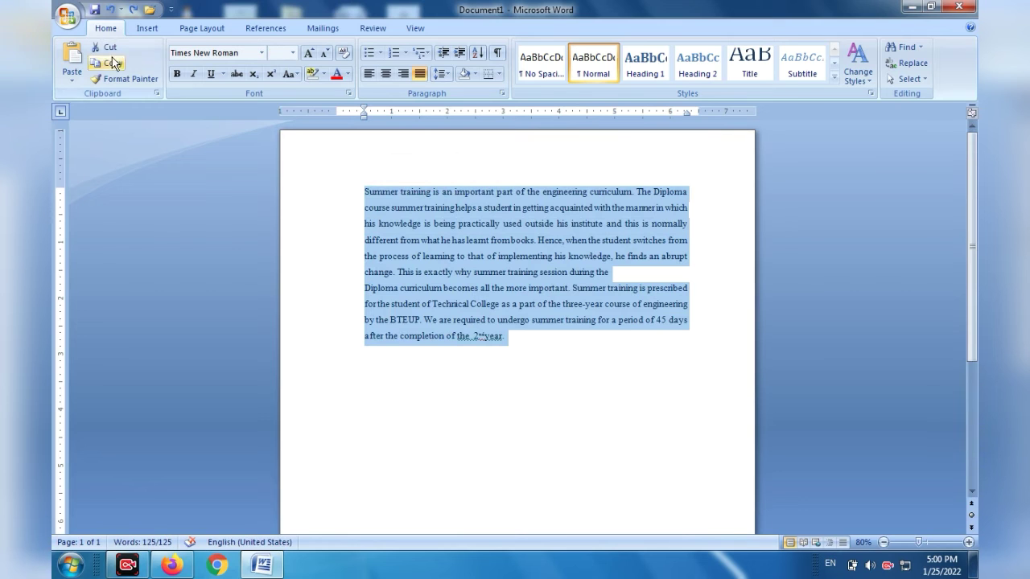
click(111, 50)
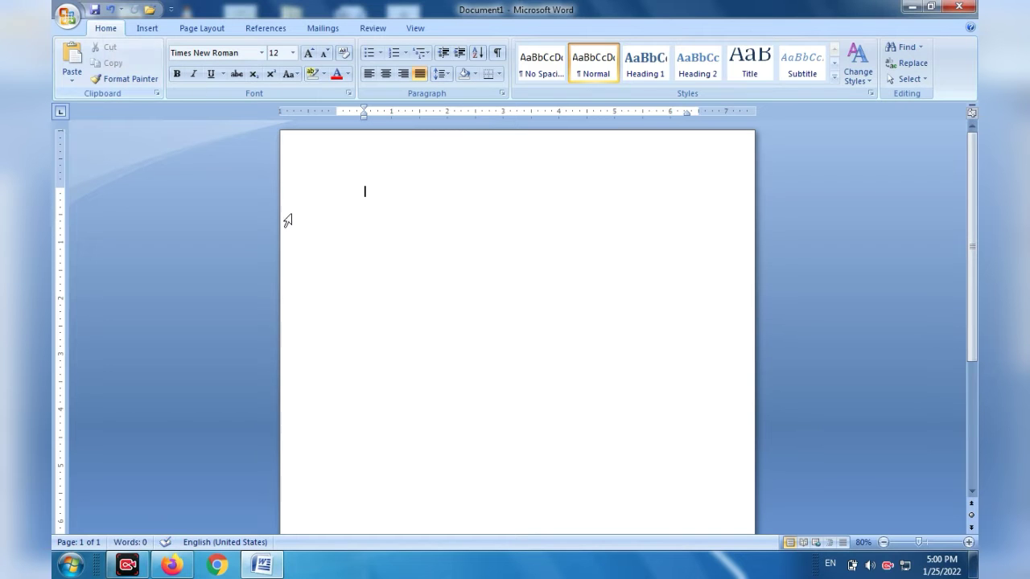
right_click(344, 200)
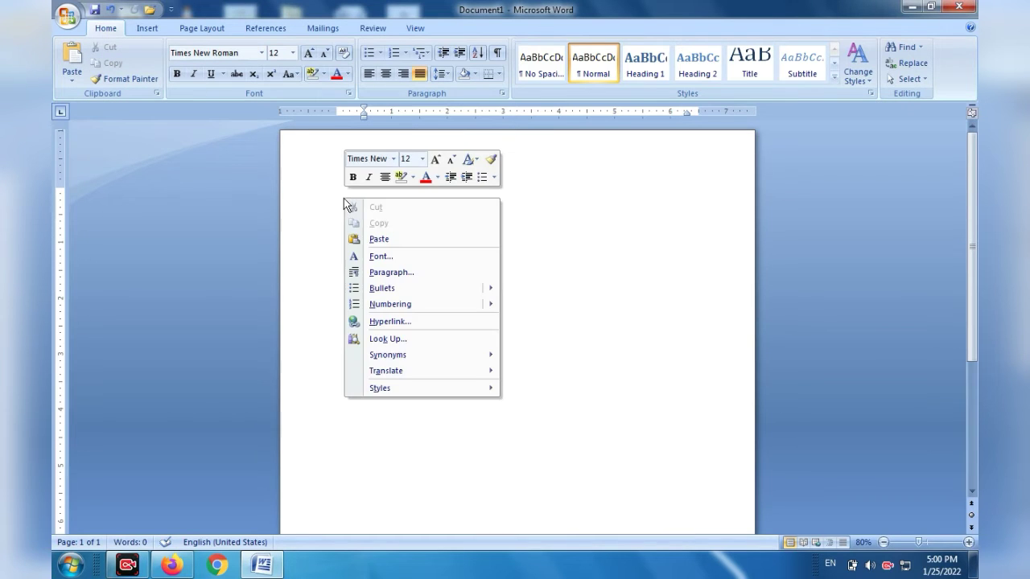
click(381, 240)
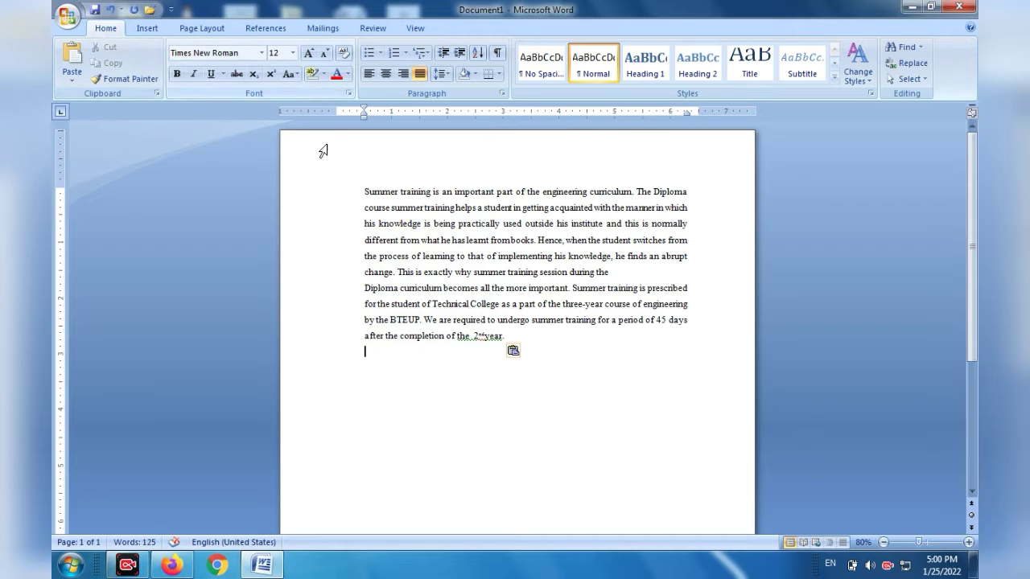
Select the entire summer training text and change its font to Arial Black.
click(363, 192)
drag(364, 192, 537, 345)
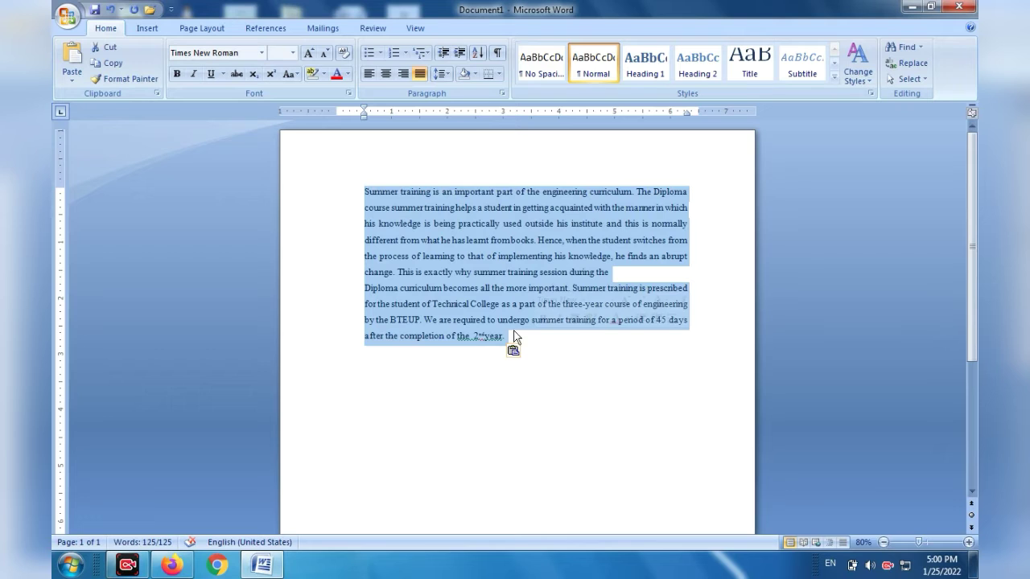
click(263, 53)
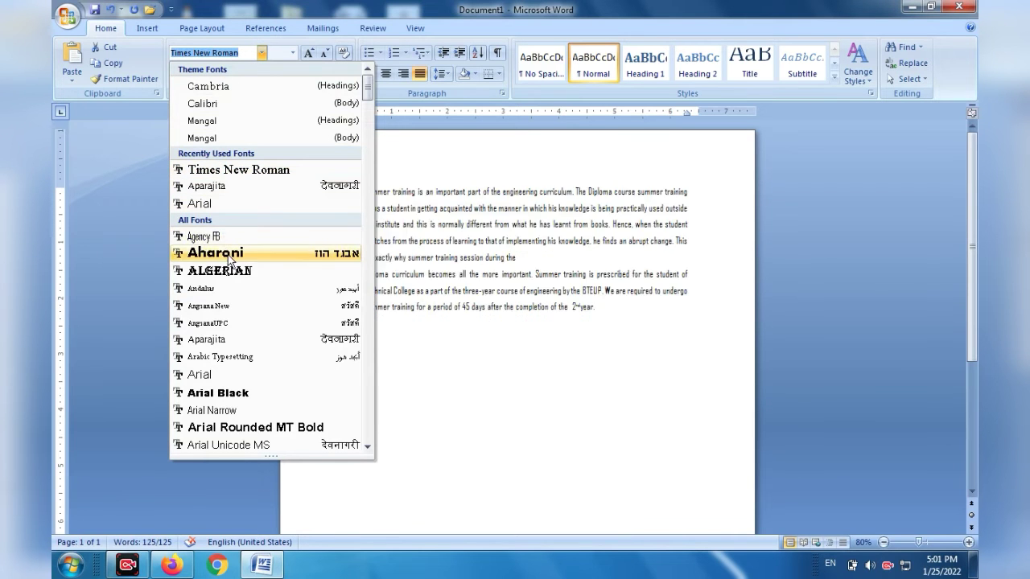
click(230, 393)
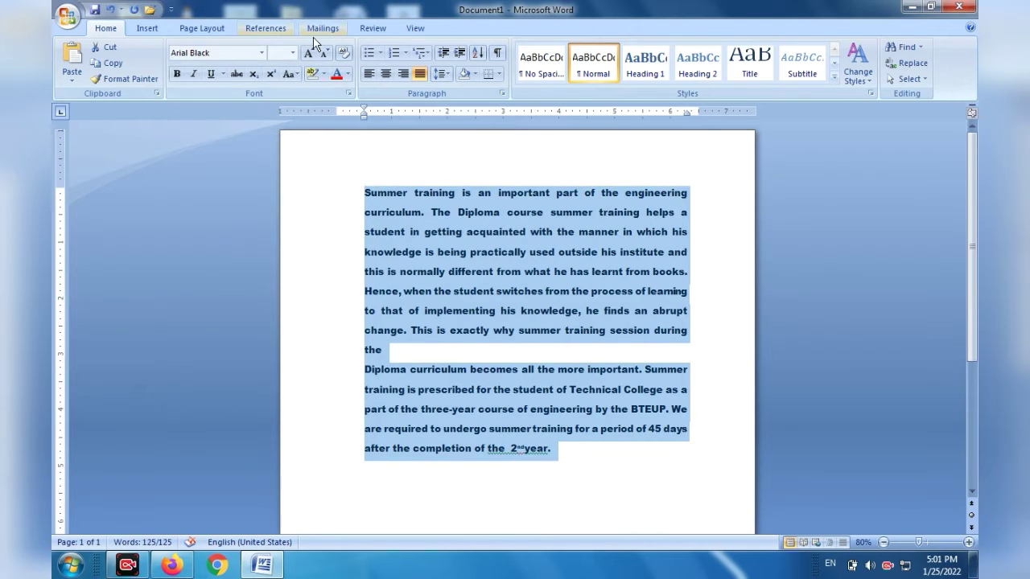
Try font sizes 10 and 18 on the selected text, and settle on size 14.
click(291, 53)
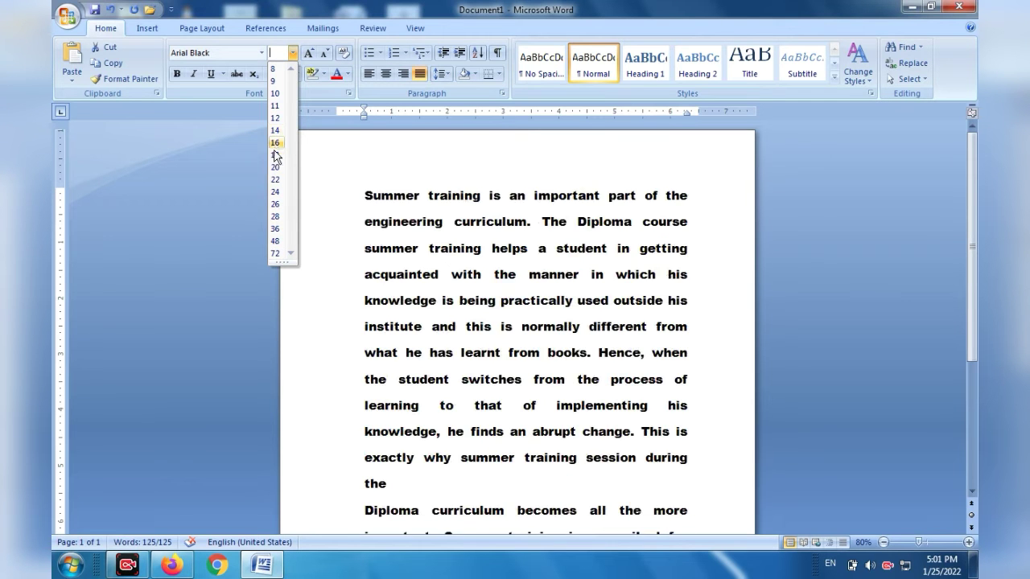
click(274, 93)
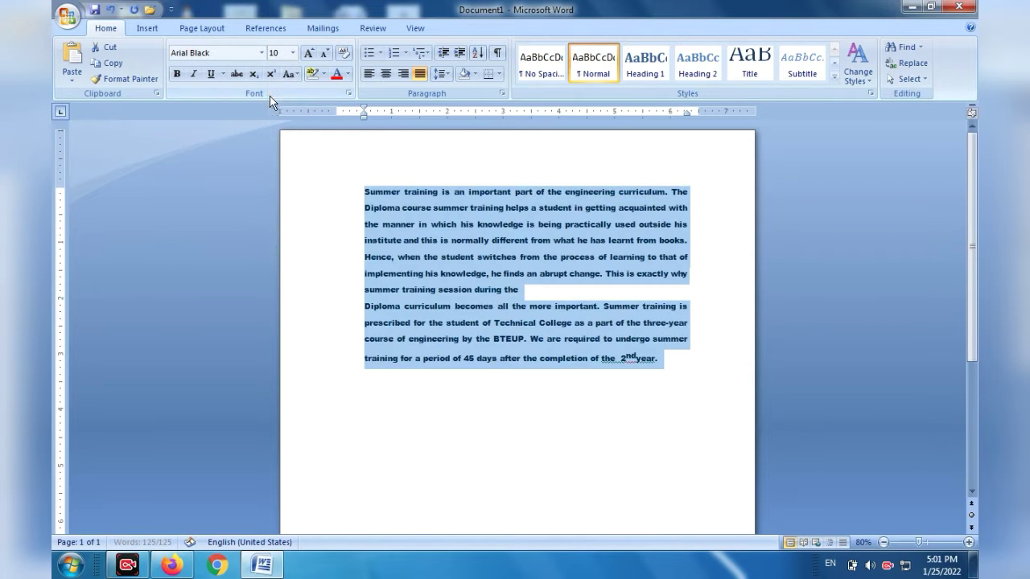
click(292, 56)
click(275, 155)
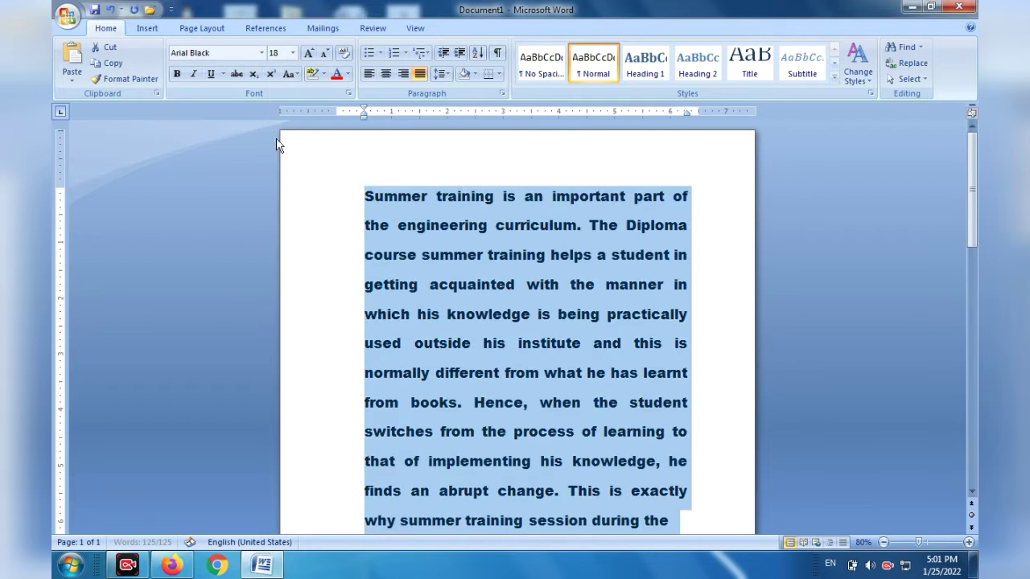
click(292, 56)
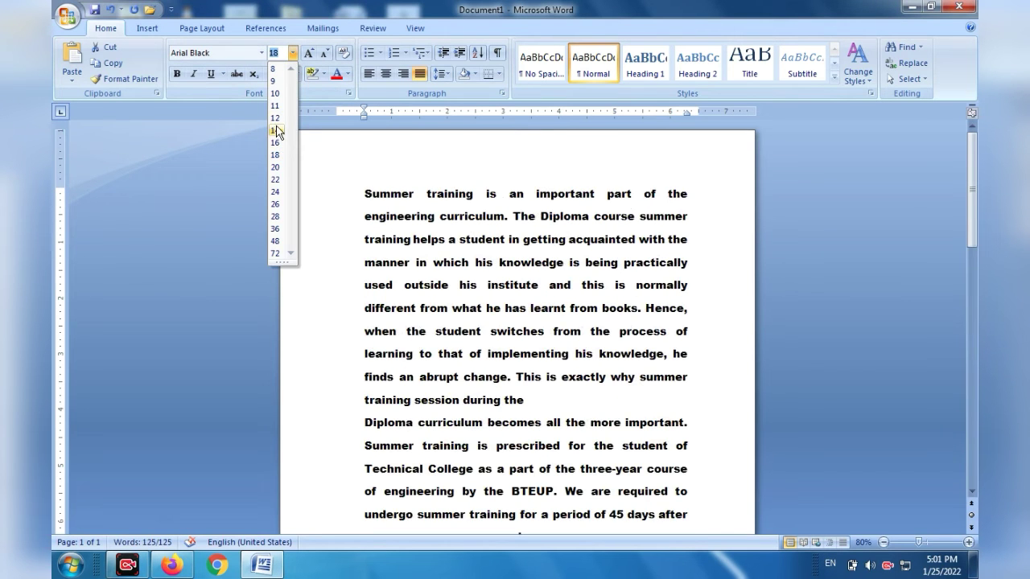
click(275, 130)
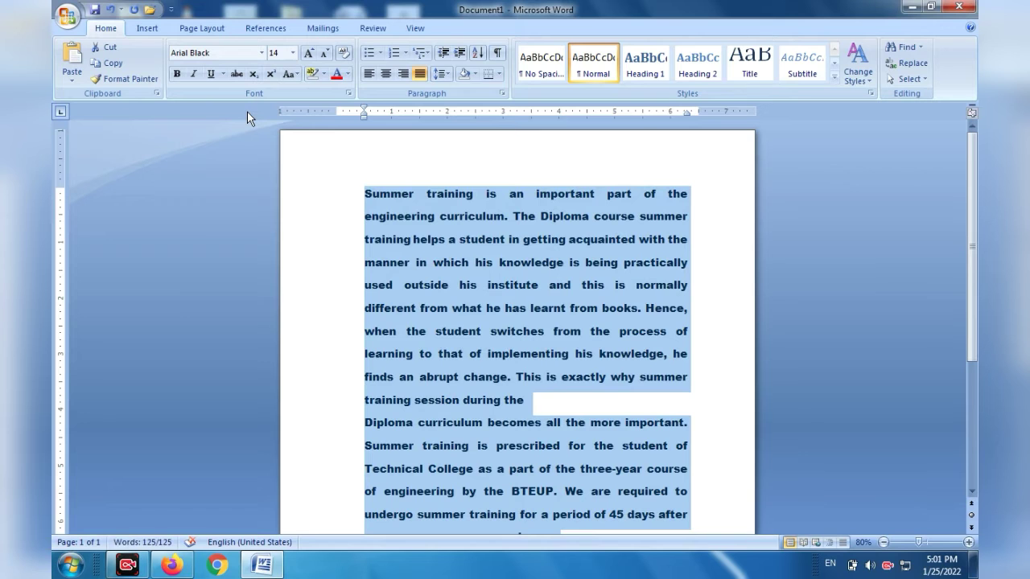
Change the selected text's font to Times New Roman and deselect it.
click(261, 53)
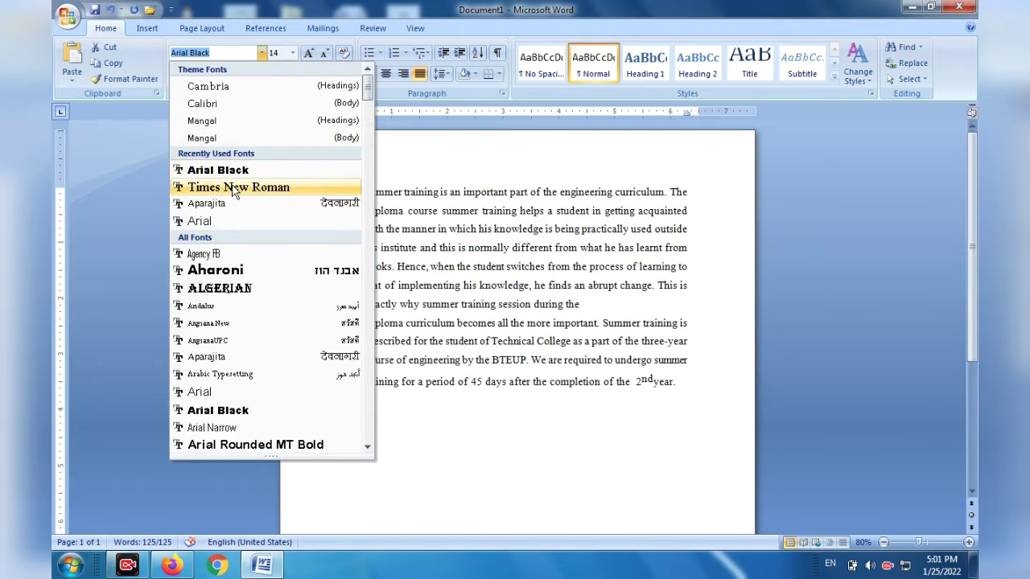
click(233, 186)
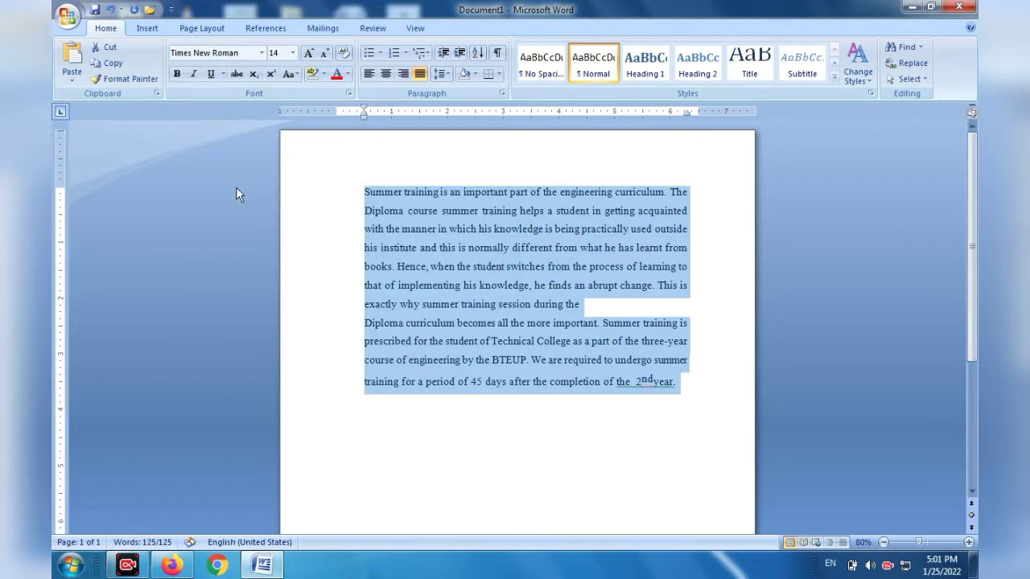
click(359, 271)
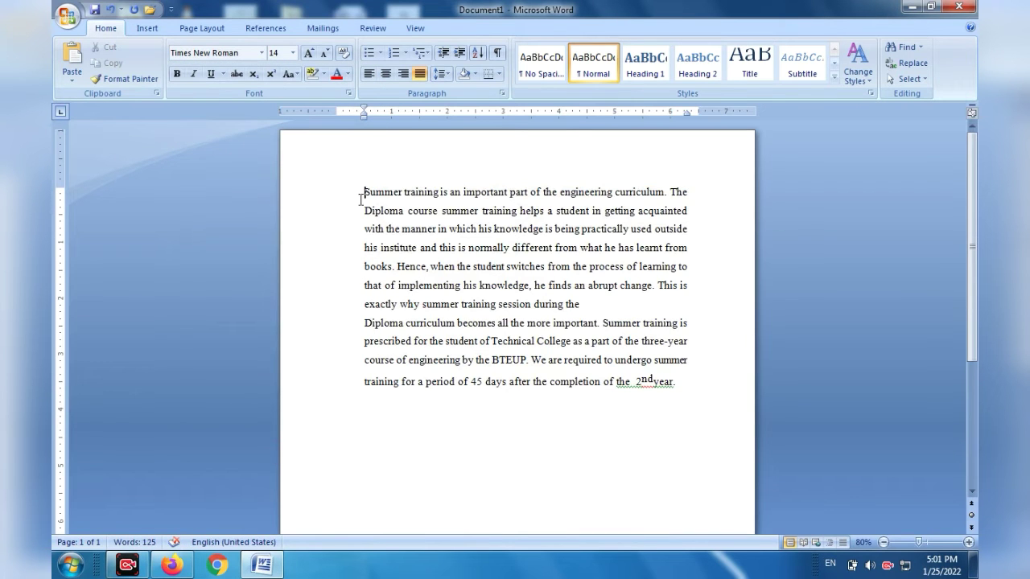
Make the entire summer training text bold, italic and underlined.
drag(364, 191, 713, 383)
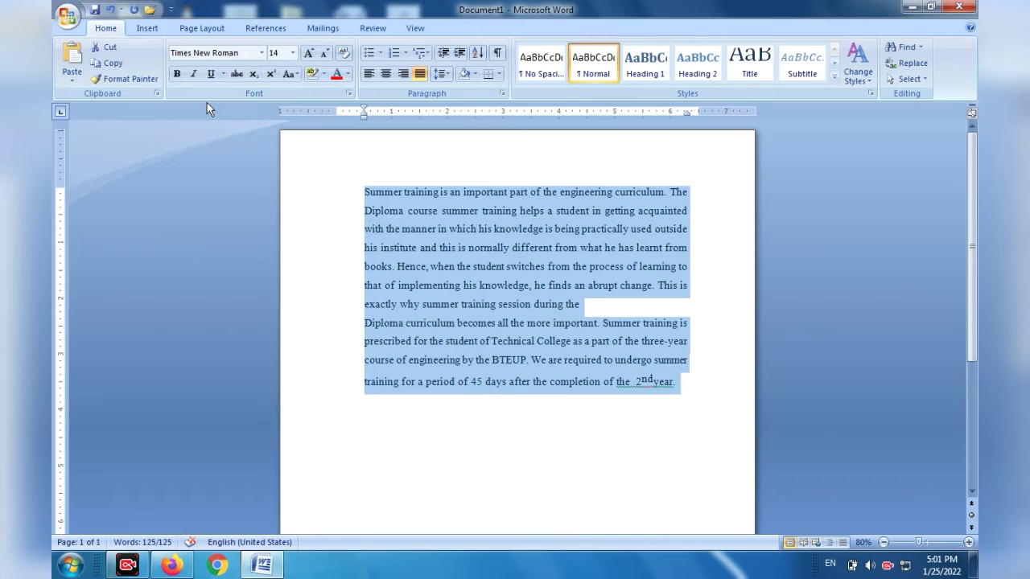
click(176, 74)
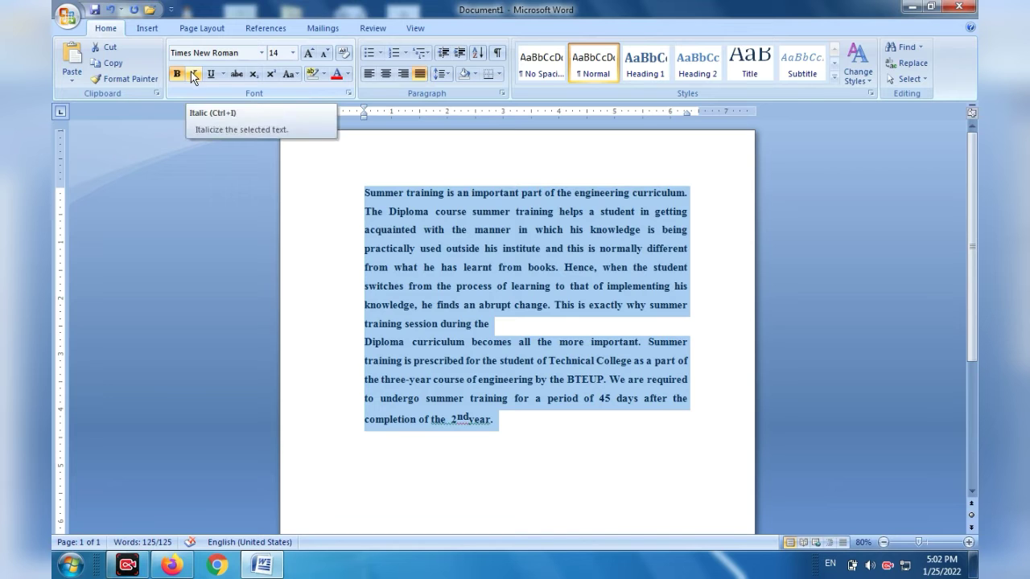
click(193, 74)
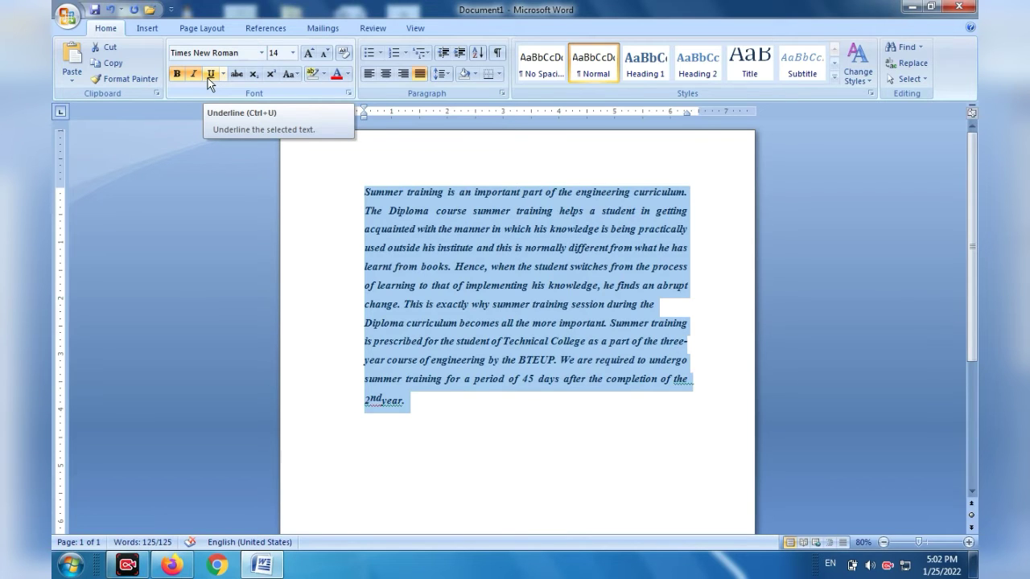
click(207, 77)
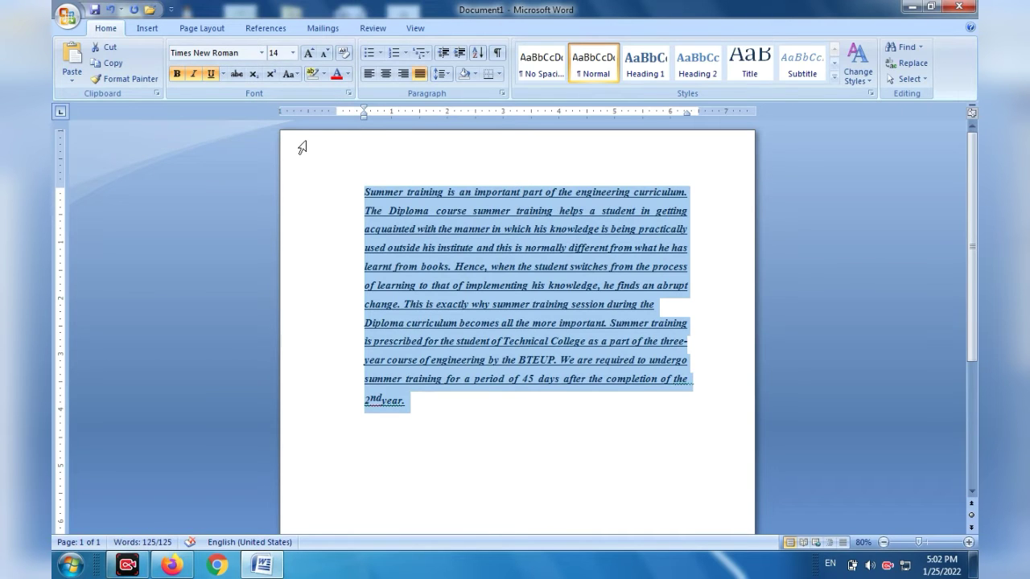
Remove the italic, bold and underline formatting from the selected text.
click(190, 77)
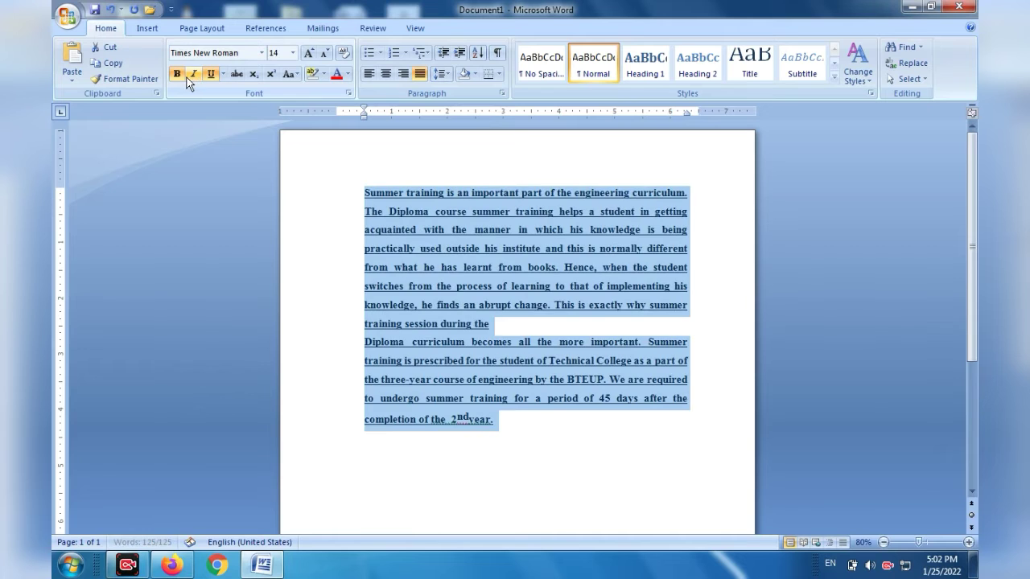
click(179, 73)
click(211, 75)
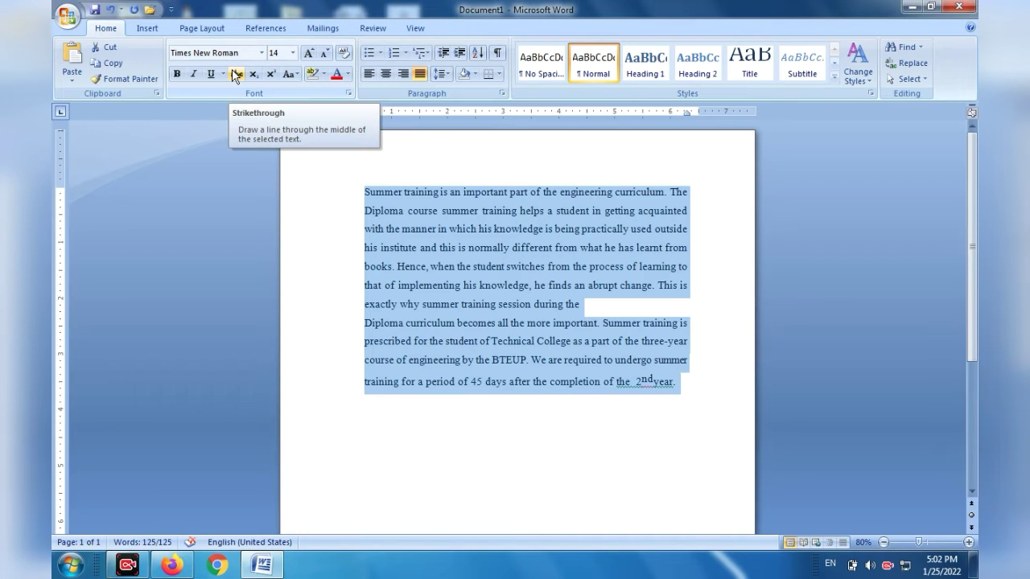
Try strikethrough and subscript on the selected text, removing each effect again.
click(235, 74)
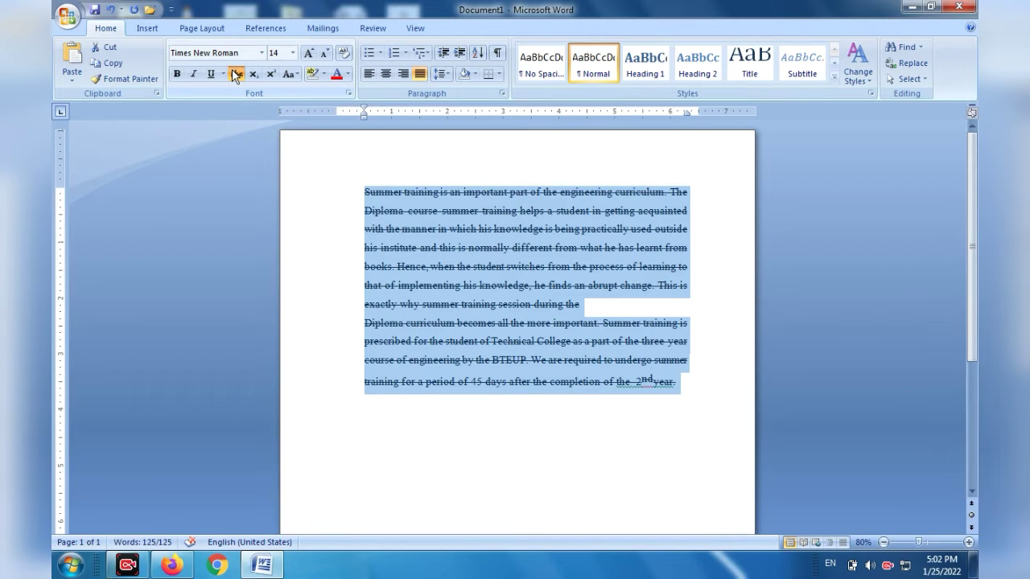
click(235, 74)
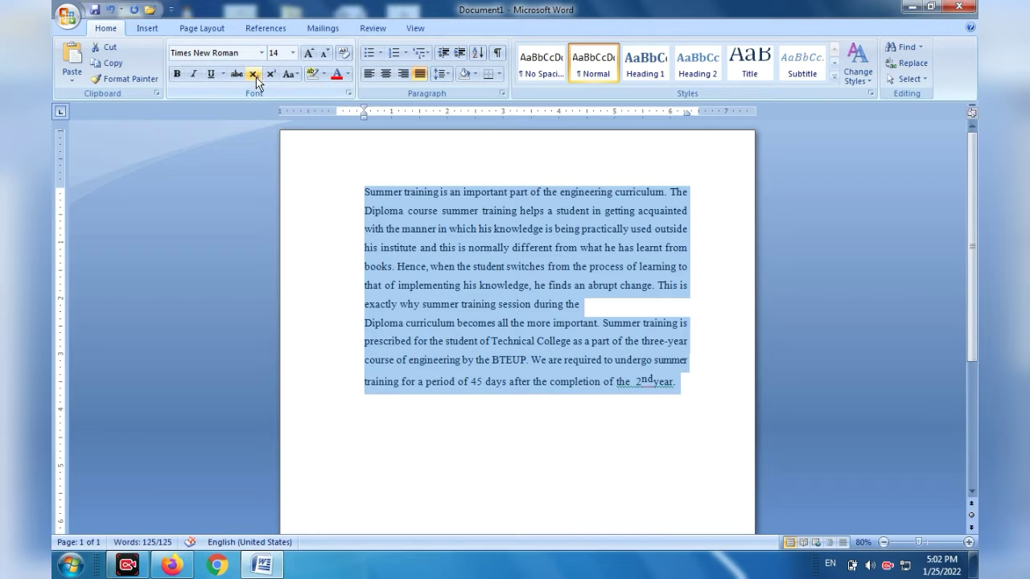
click(254, 75)
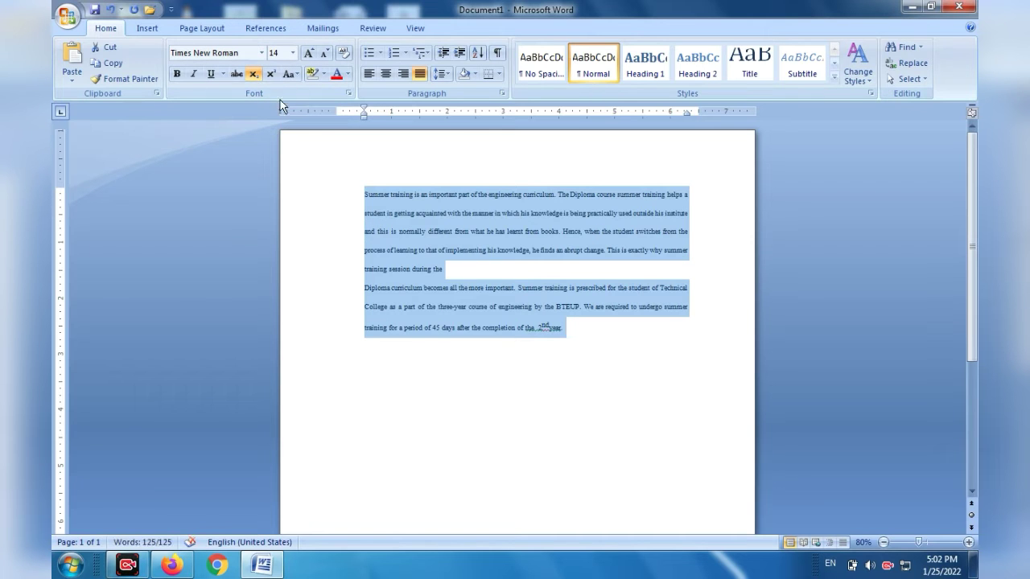
click(255, 74)
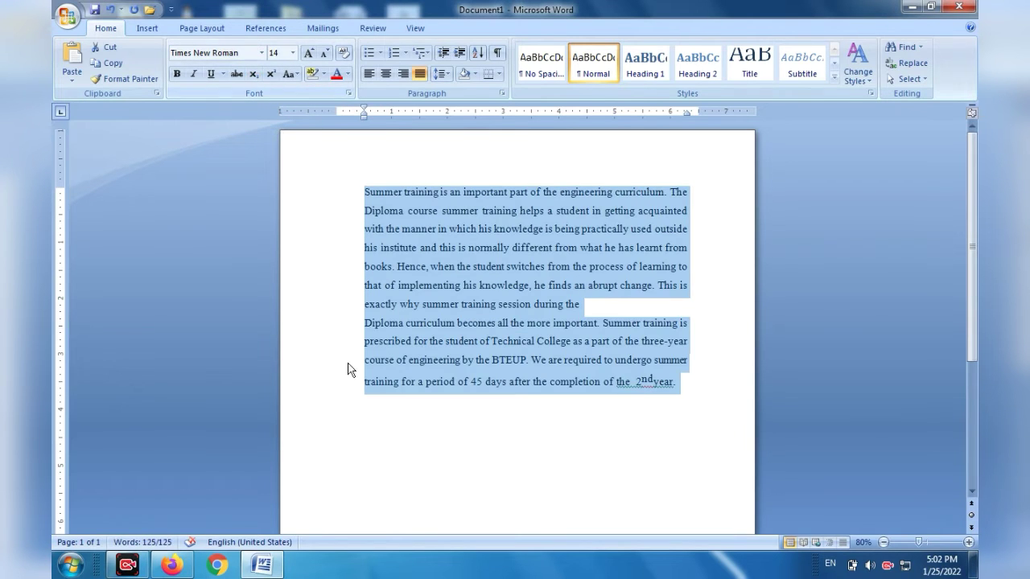
click(314, 306)
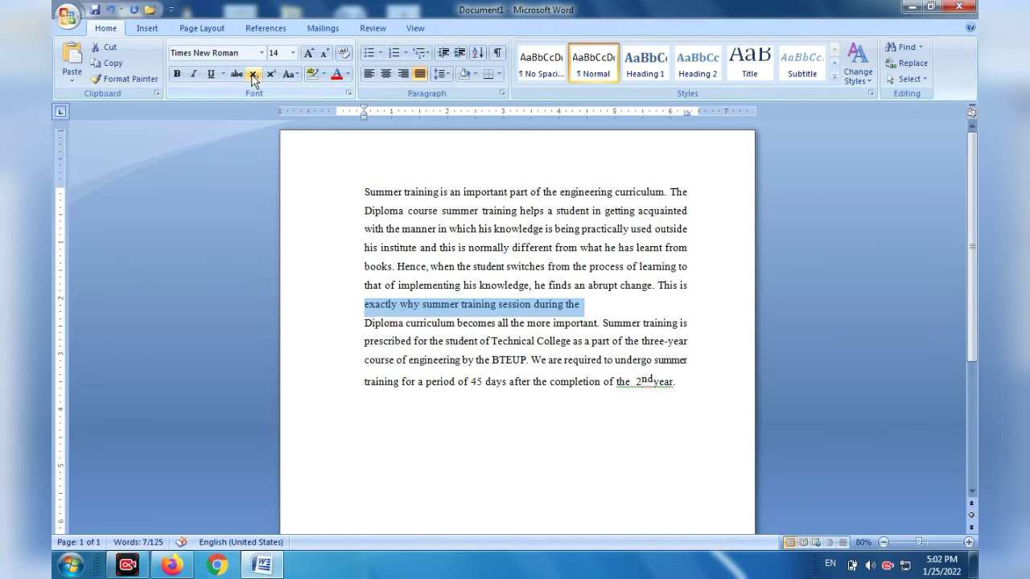
Write the formula H2o on a blank line below the text, with only the 2 as a subscript.
click(487, 438)
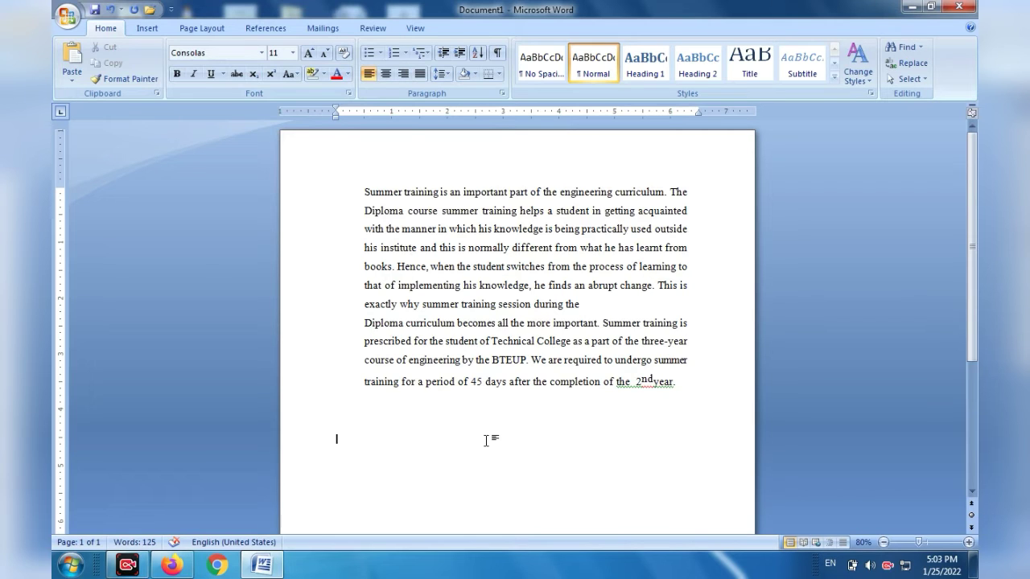
text(H)
click(254, 75)
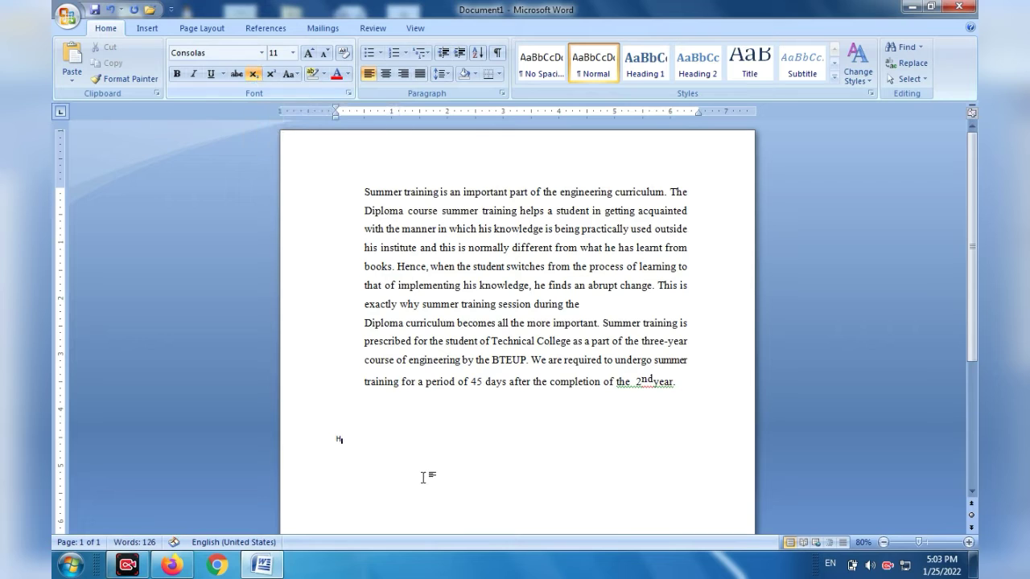
text(2)
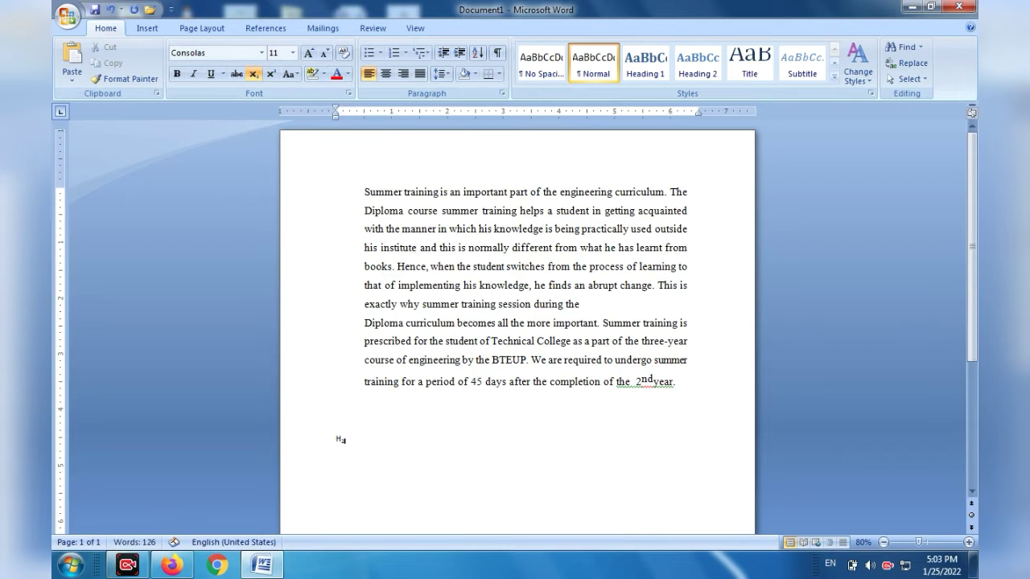
click(254, 75)
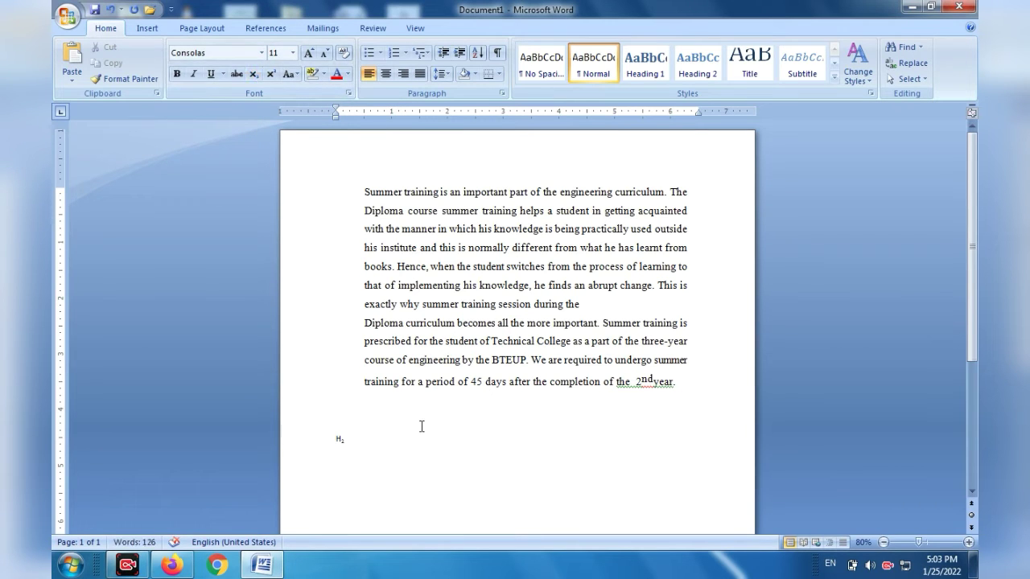
text(O)
Set the H2o formula's font size to 24 and deselect it.
drag(361, 445, 335, 443)
click(292, 54)
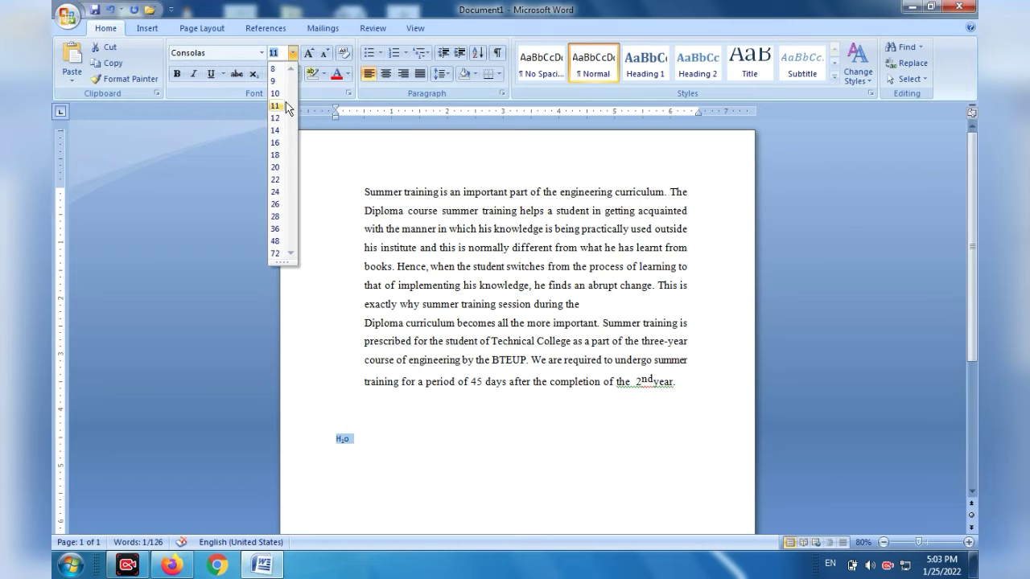
click(277, 191)
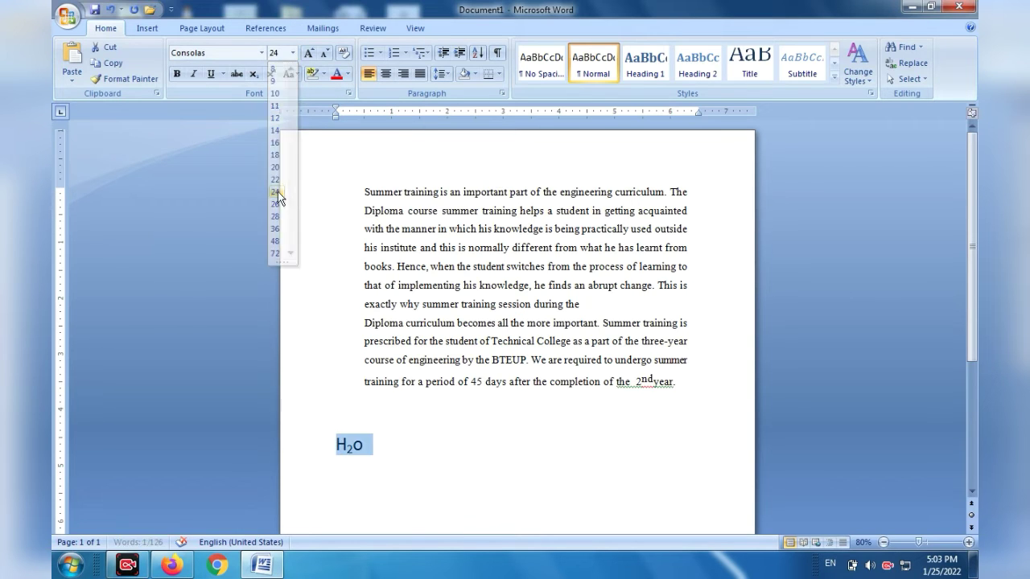
click(419, 468)
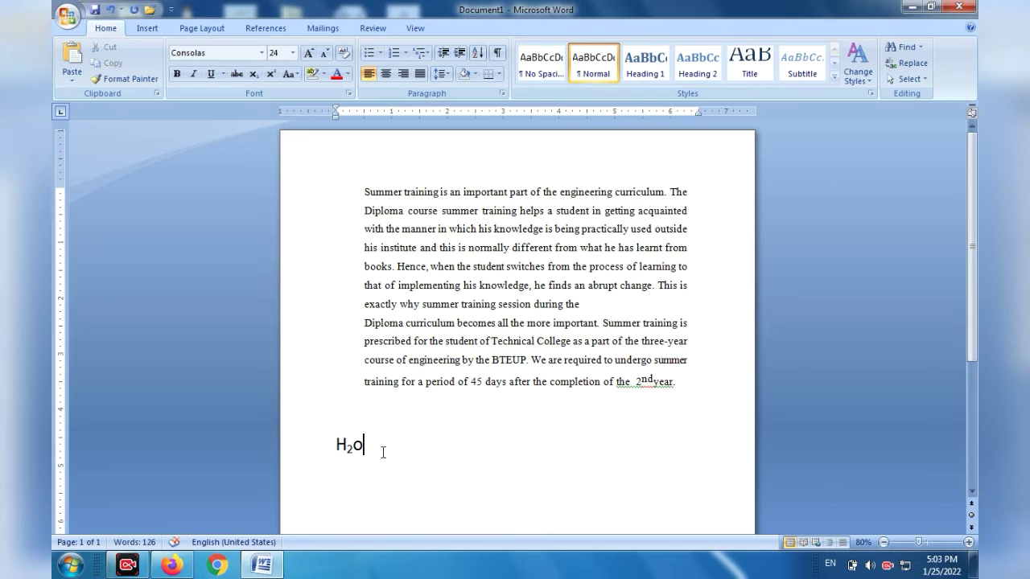
Replace the lowercase o in the H2o formula with a capital O and dismiss the Windows color scheme message.
key(BackSpace)
text(O)
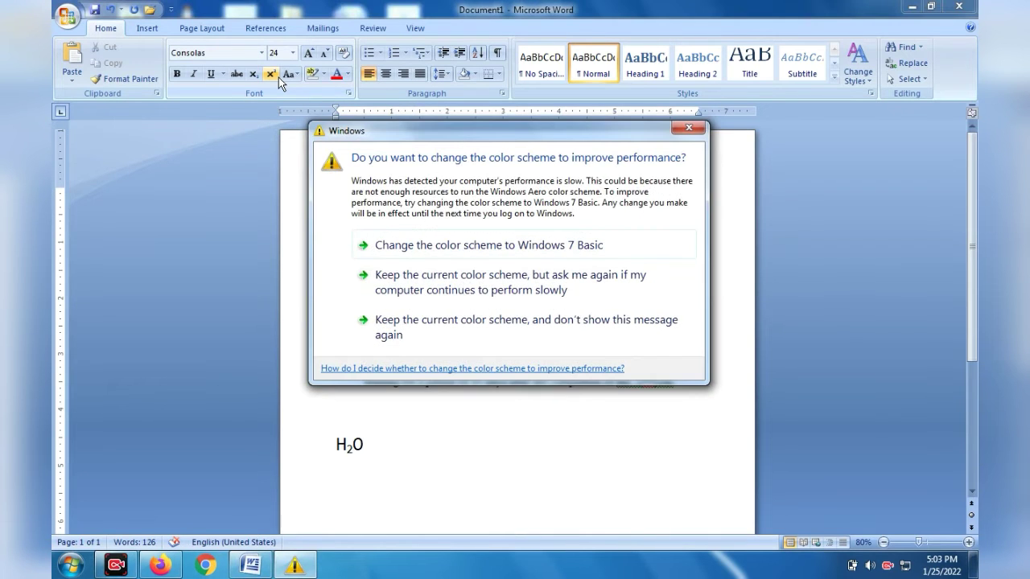
click(688, 129)
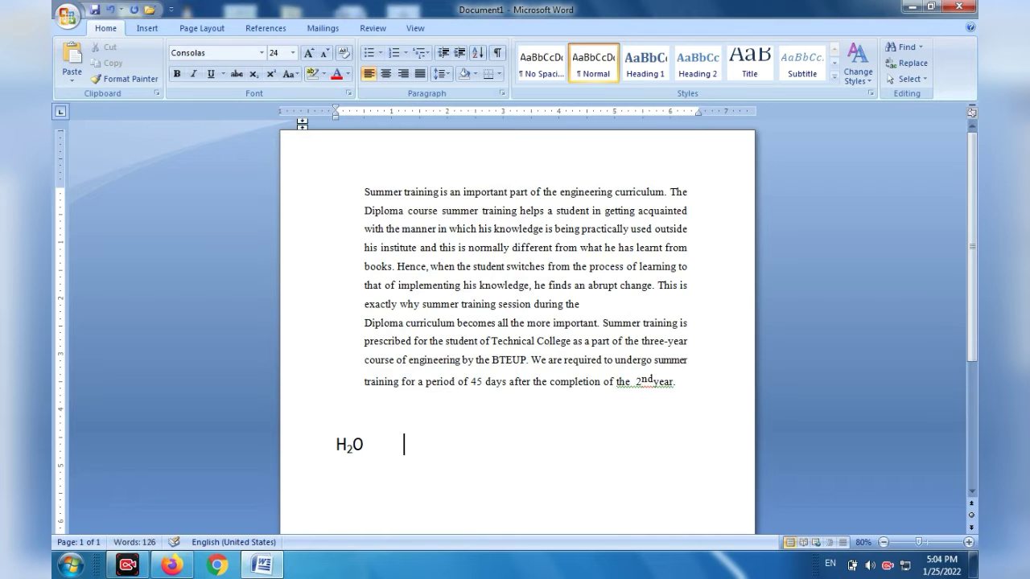
Write (a+b) in lowercase letters and normal script beside the H2O formula.
click(271, 74)
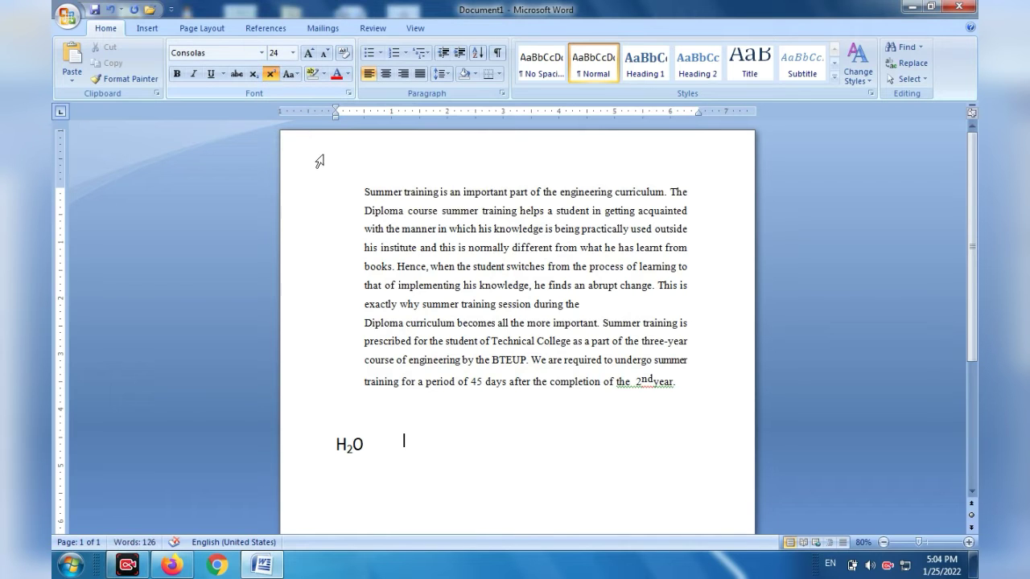
click(271, 73)
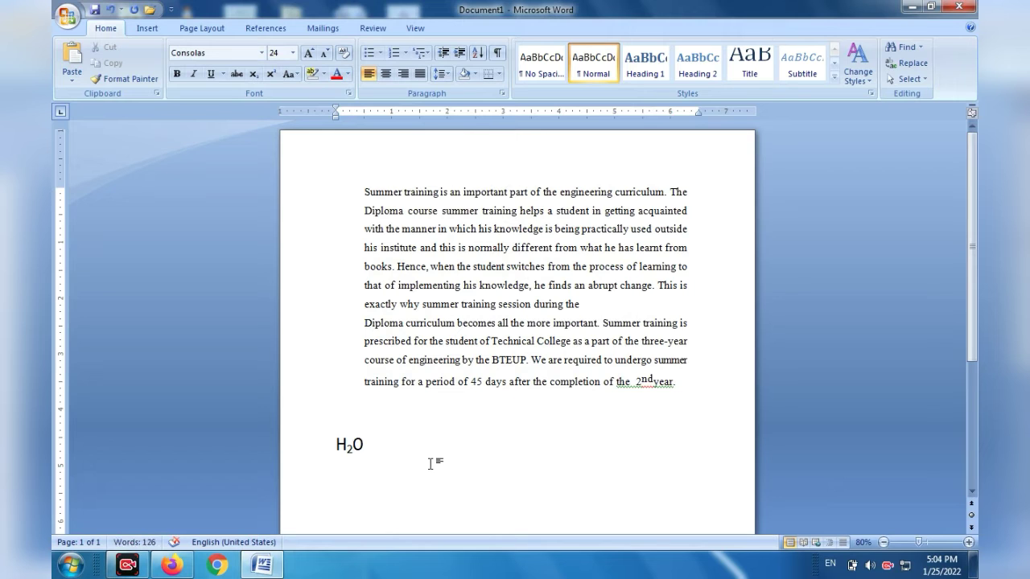
text(A)
key(BackSpace)
text(())
click(429, 463)
key(Left)
text(a+B)
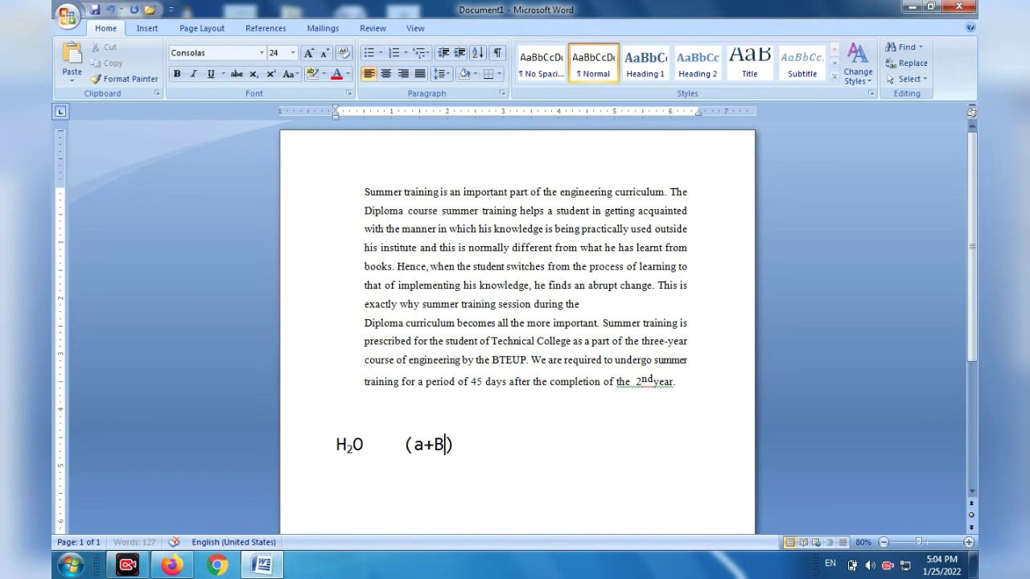
key(BackSpace)
text(b)
Add a superscript 2 after the closing parenthesis of (a+b) and turn superscript off again.
key(Right)
click(271, 74)
text(2)
click(273, 78)
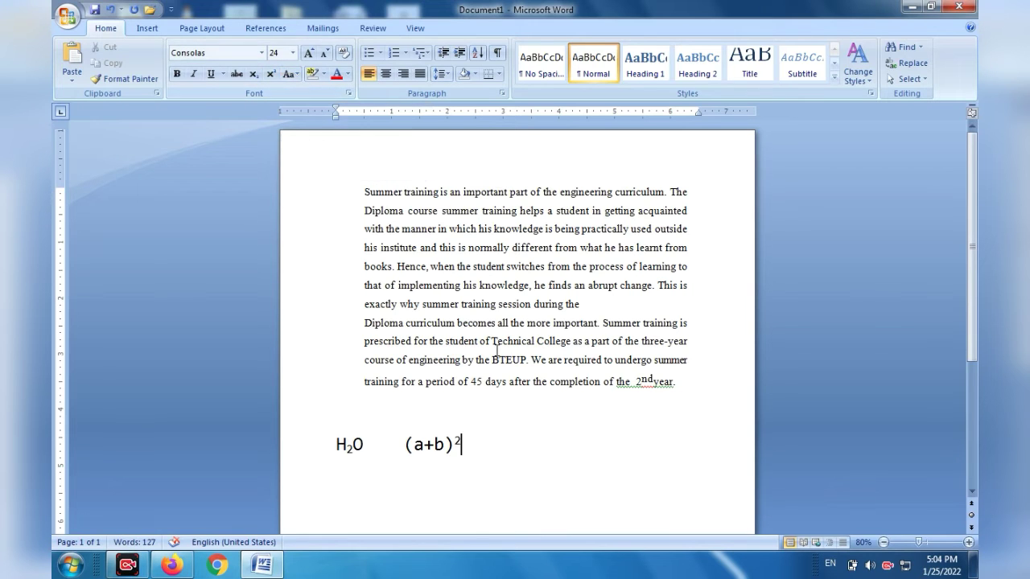
Change the entire summer training text to lowercase and deselect it.
drag(684, 386, 329, 190)
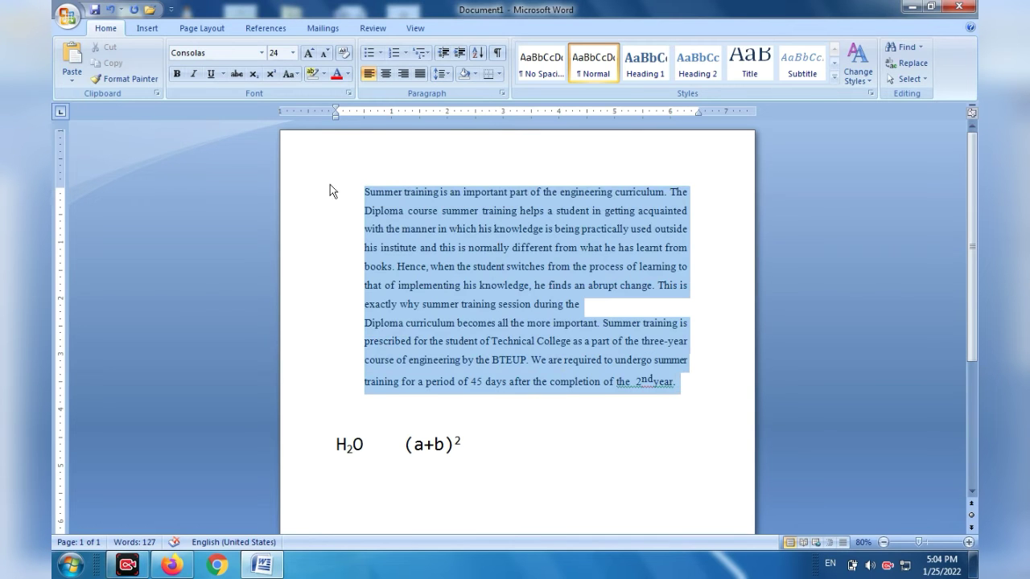
click(296, 74)
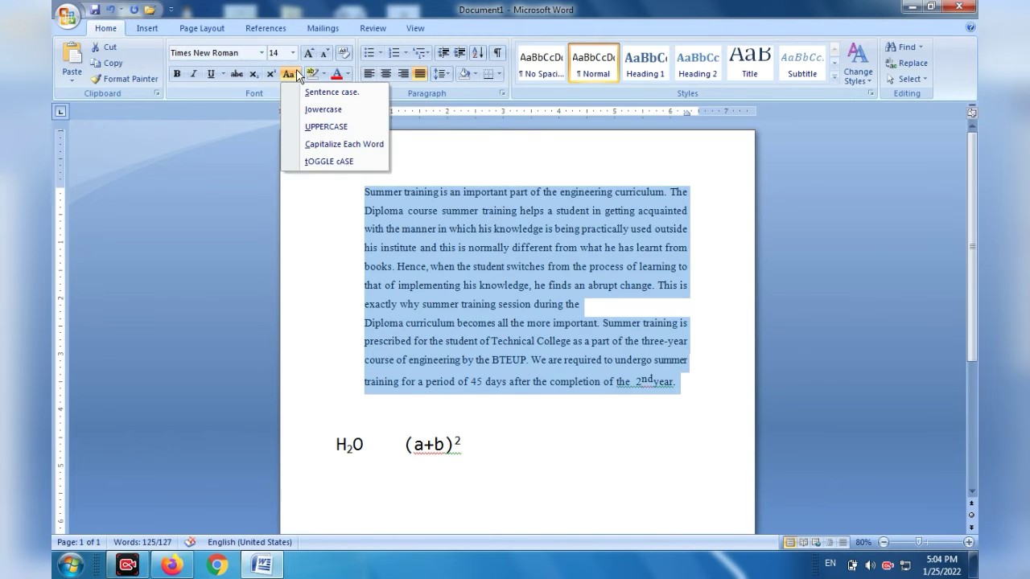
click(313, 111)
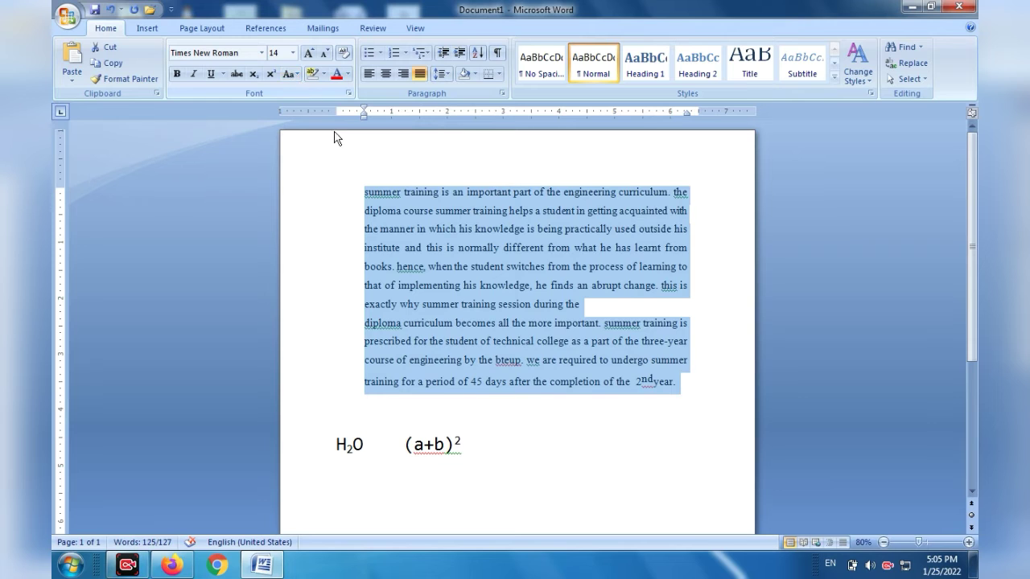
click(335, 169)
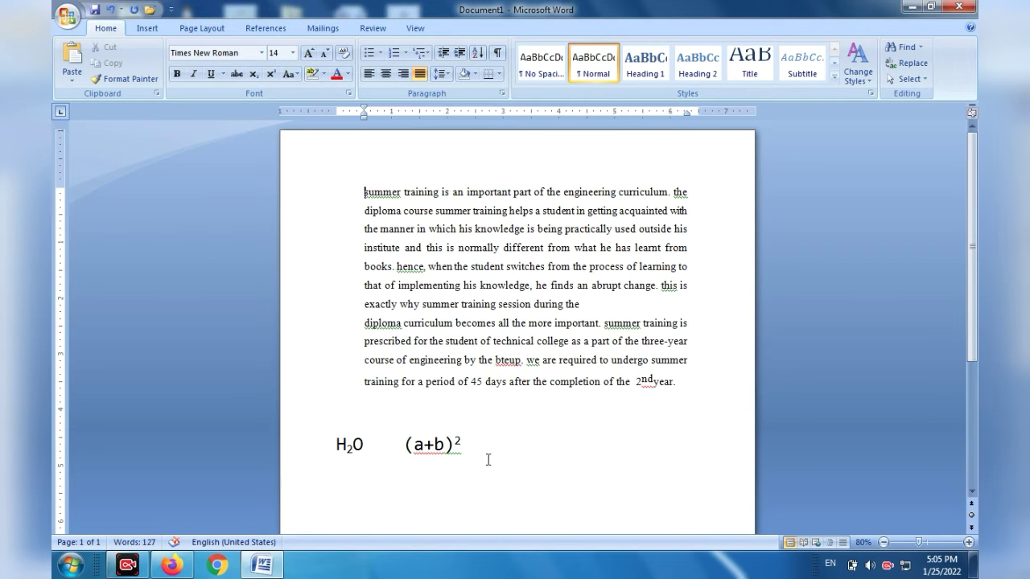
Delete the line with the two formulas below the summer training text.
drag(488, 457, 292, 456)
key(Delete)
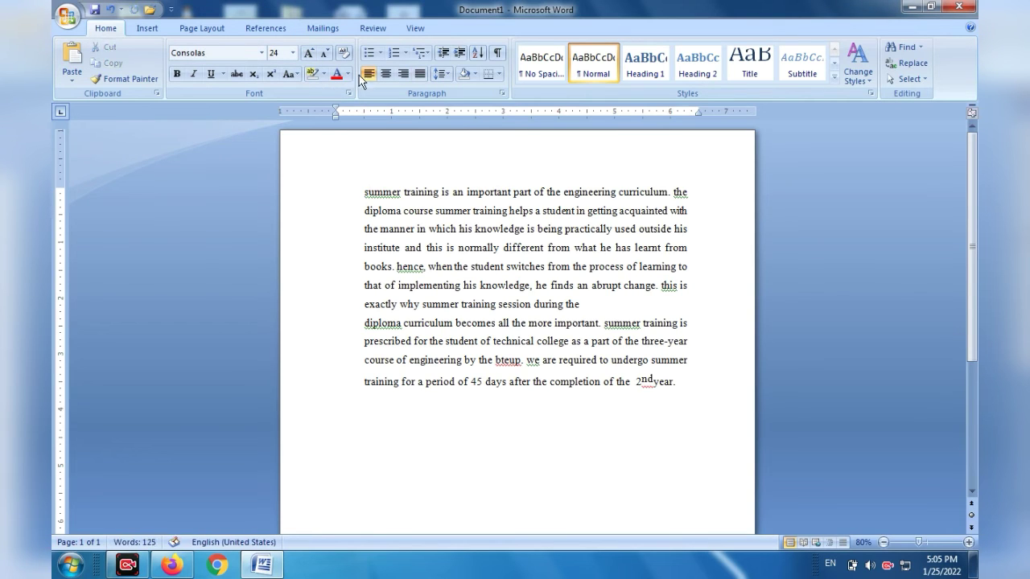
Select the text from its beginning through "after the" and grow its font stepwise to size 20.
drag(364, 193, 550, 383)
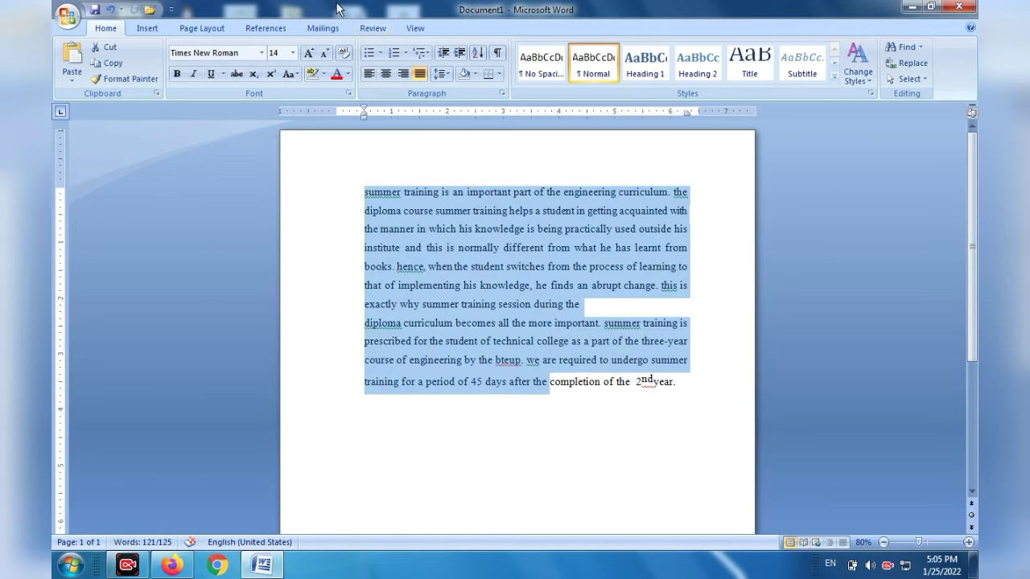
click(309, 53)
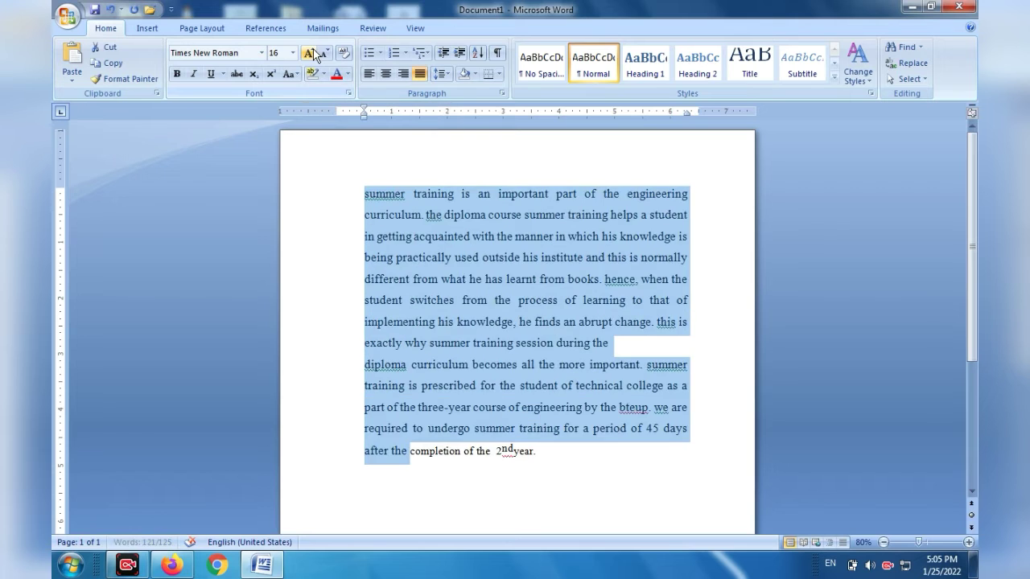
click(309, 53)
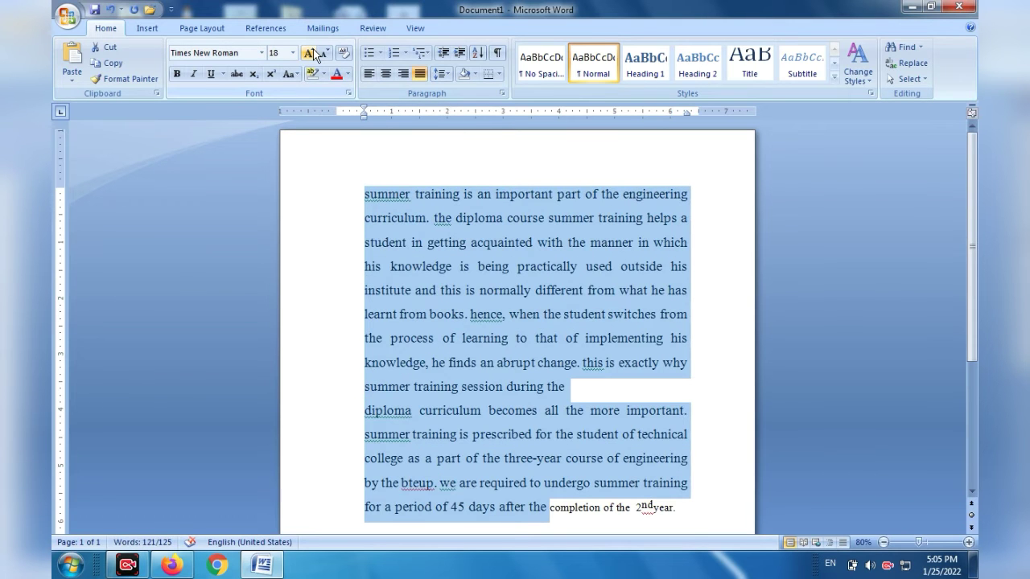
click(314, 53)
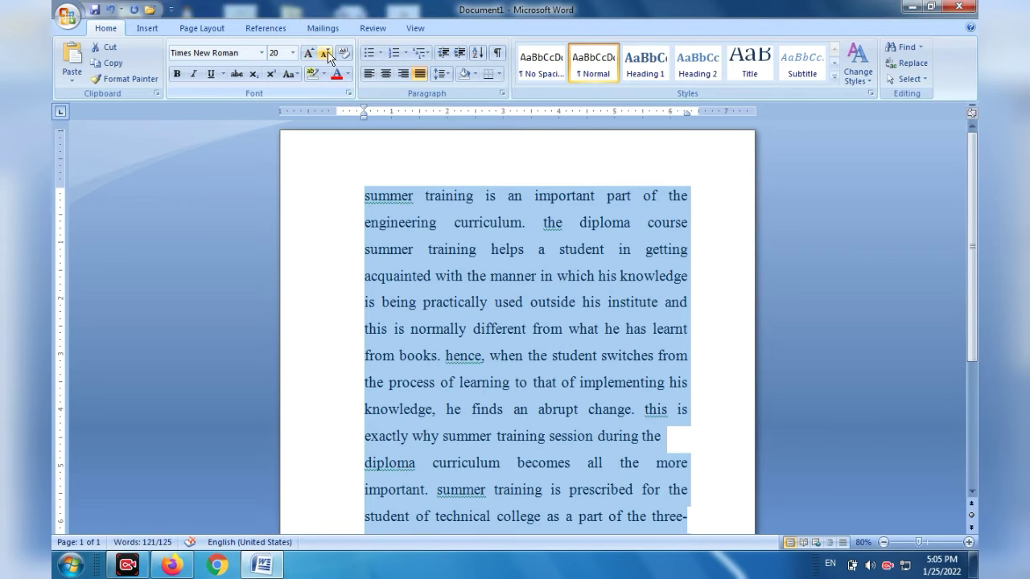
Shrink the selected text's font stepwise down to size 1.
click(327, 53)
click(328, 52)
click(328, 52)
click(327, 52)
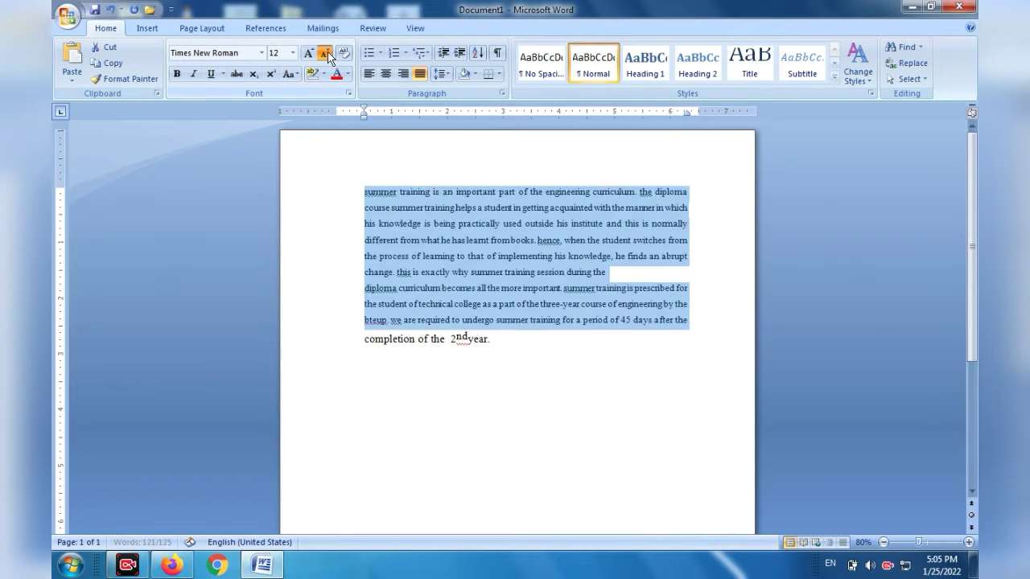
click(328, 53)
click(327, 52)
click(327, 52)
click(327, 52)
click(327, 52)
click(327, 52)
click(327, 52)
click(328, 52)
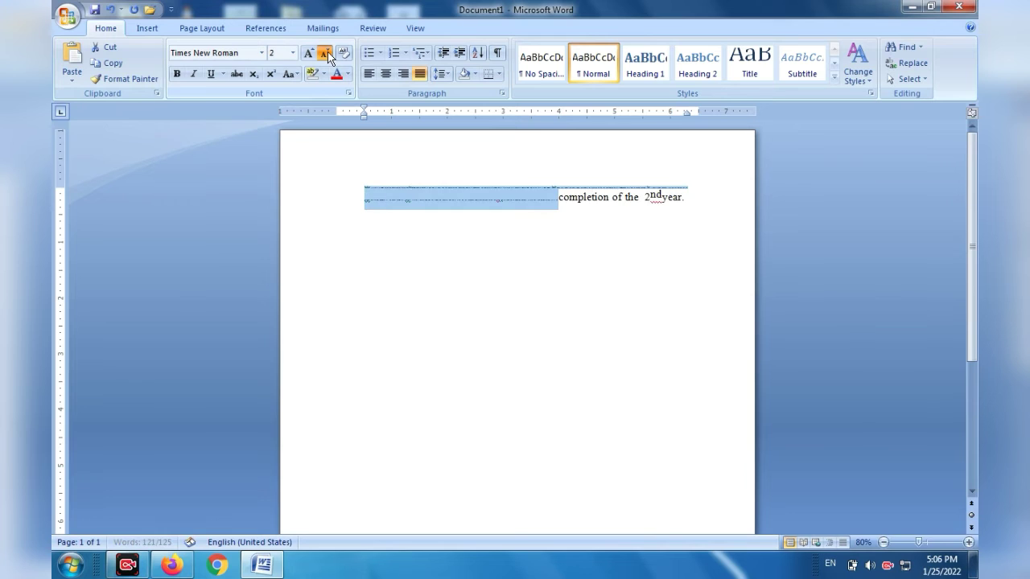
click(327, 52)
click(328, 53)
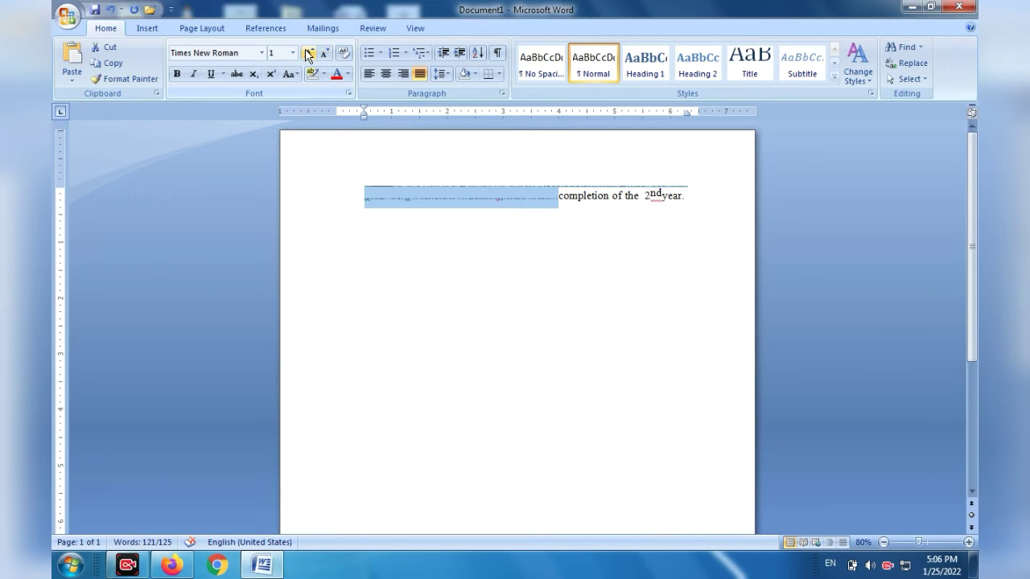
Grow the selected text's font stepwise up to size 16.
click(308, 53)
click(308, 53)
click(308, 53)
click(309, 54)
click(308, 53)
click(308, 53)
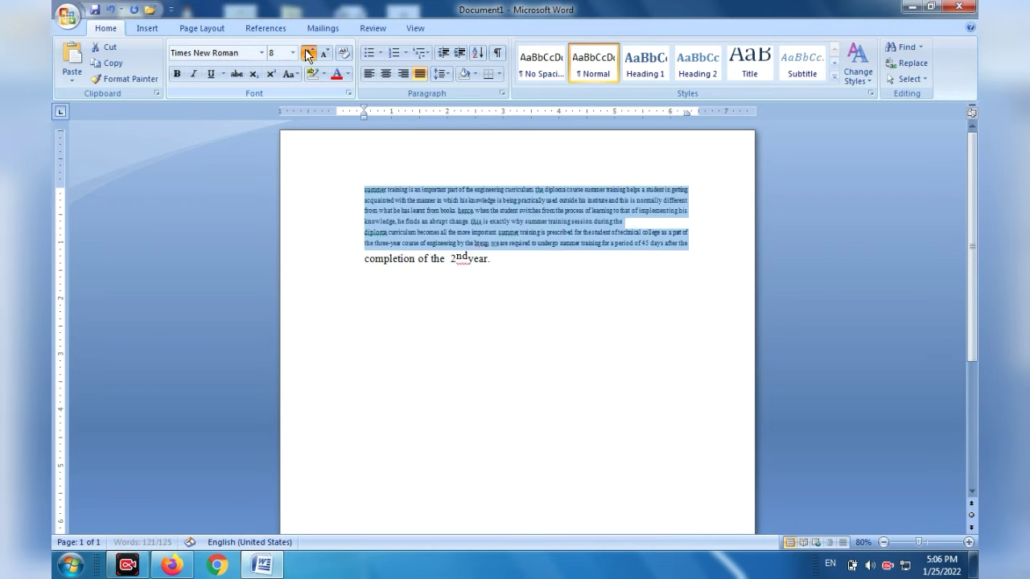
click(308, 53)
click(308, 53)
click(308, 53)
click(308, 53)
click(308, 53)
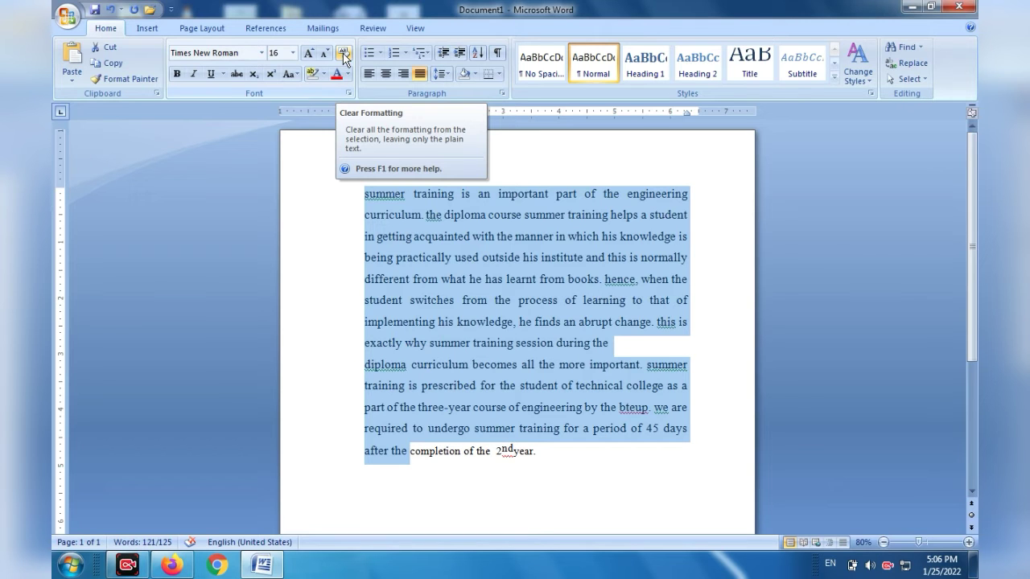
Make the selected text italic and bold, and clear all of its formatting.
click(187, 75)
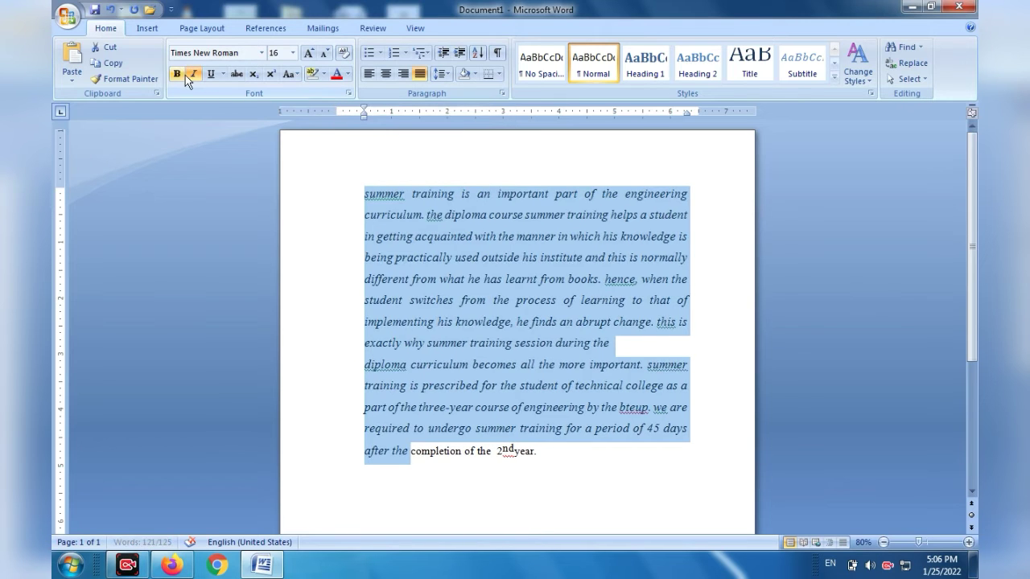
click(177, 73)
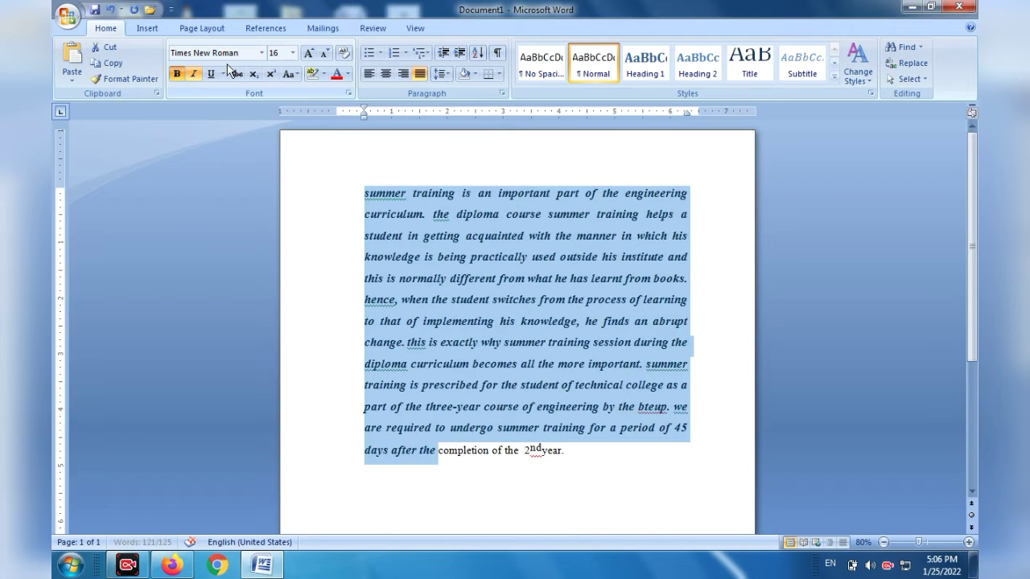
click(343, 54)
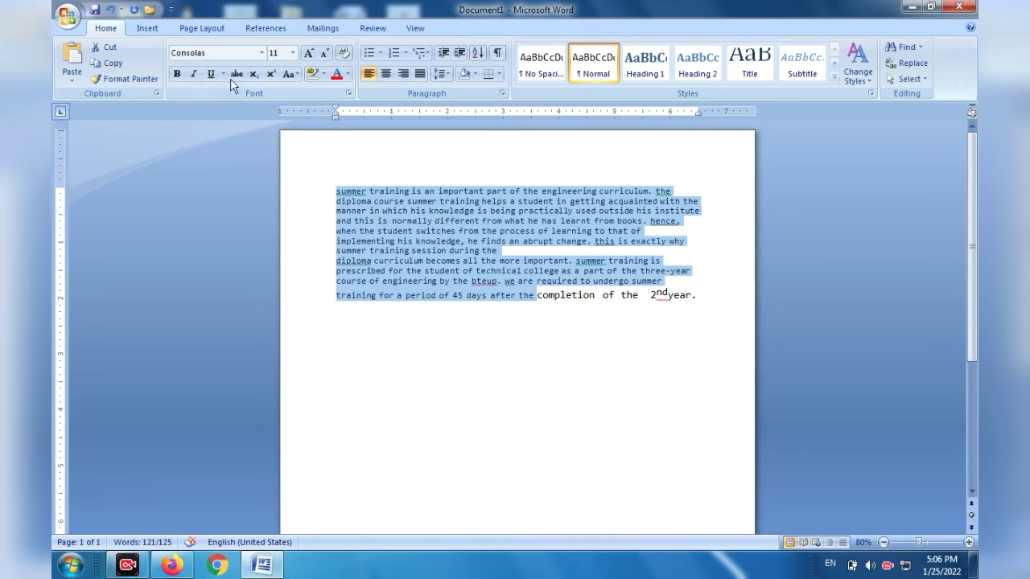
Reapply bold and italic to the plain selected text and clear its formatting once more.
click(193, 74)
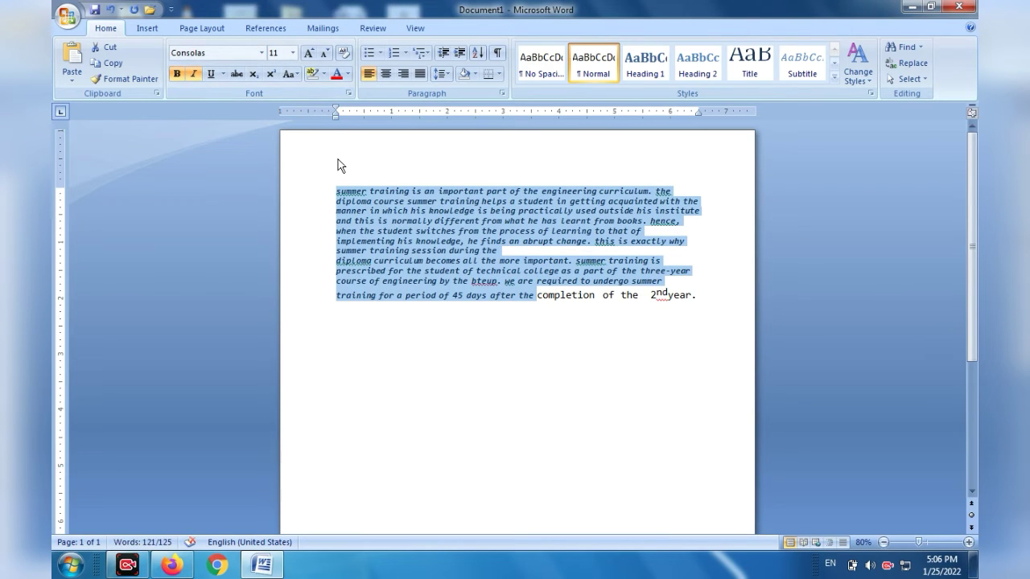
click(344, 57)
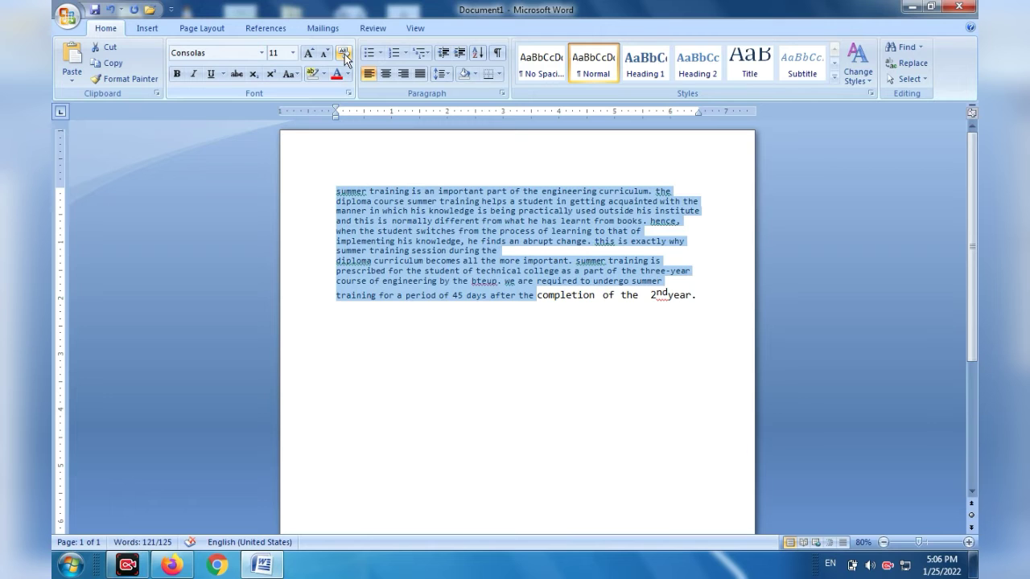
Undo the recent changes back to the italic 16-point Times New Roman text and remove its italics.
key(ctrl+z)
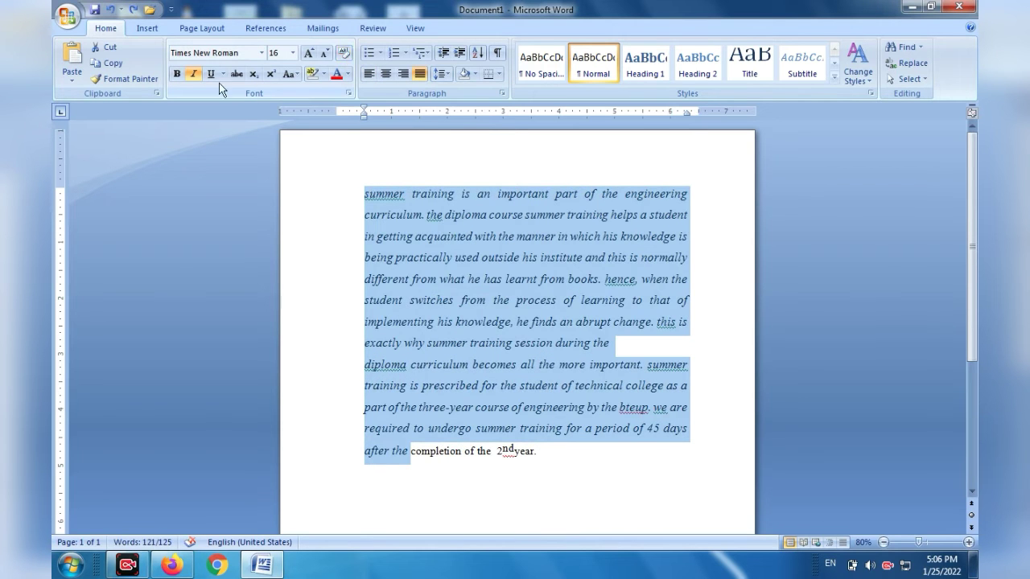
click(193, 74)
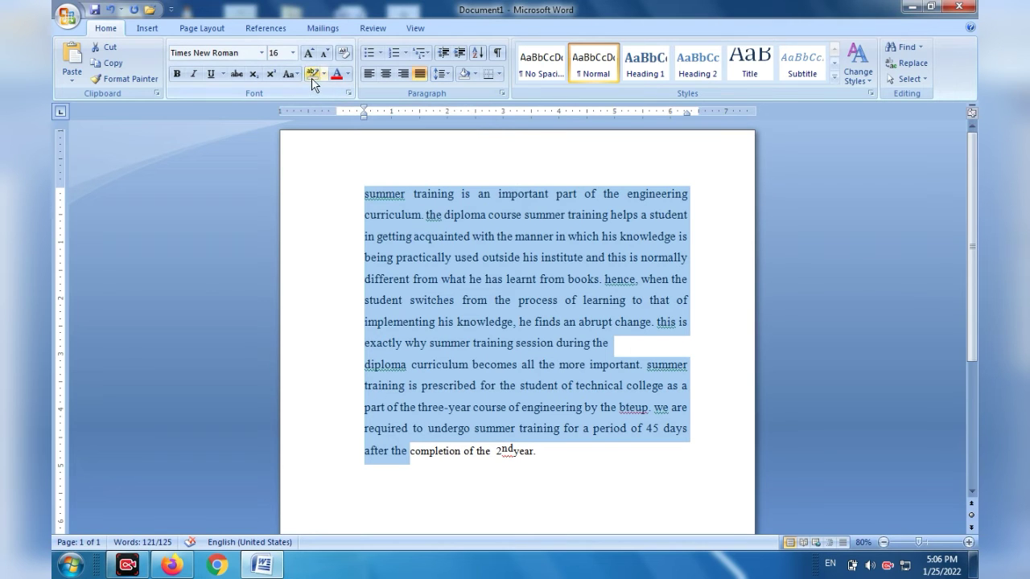
Highlight the selected text in yellow and deselect it.
click(323, 74)
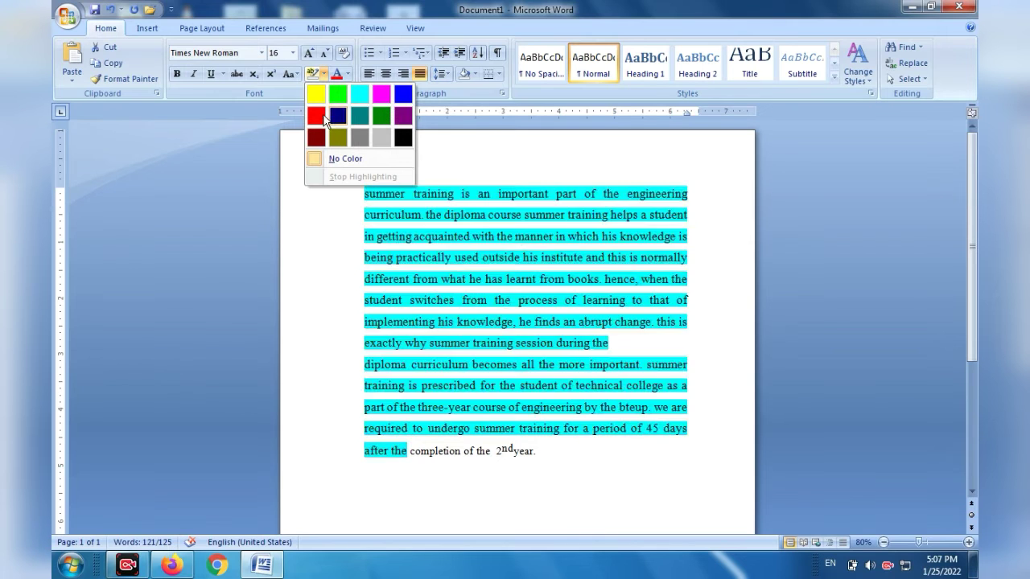
click(314, 98)
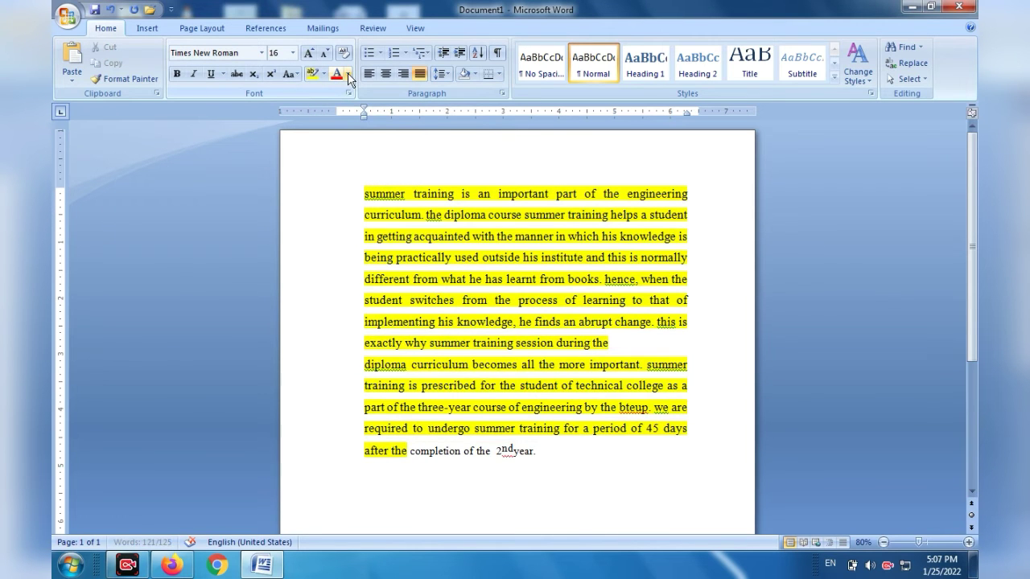
key(Right)
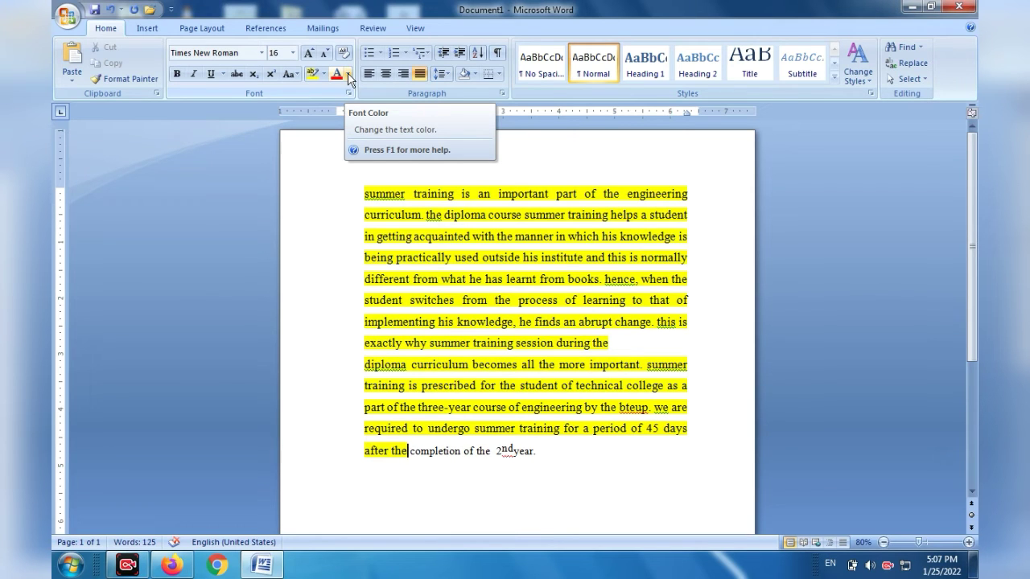
Try the red theme font color with the cursor after the highlighted text, and close the reopened color choices.
click(348, 75)
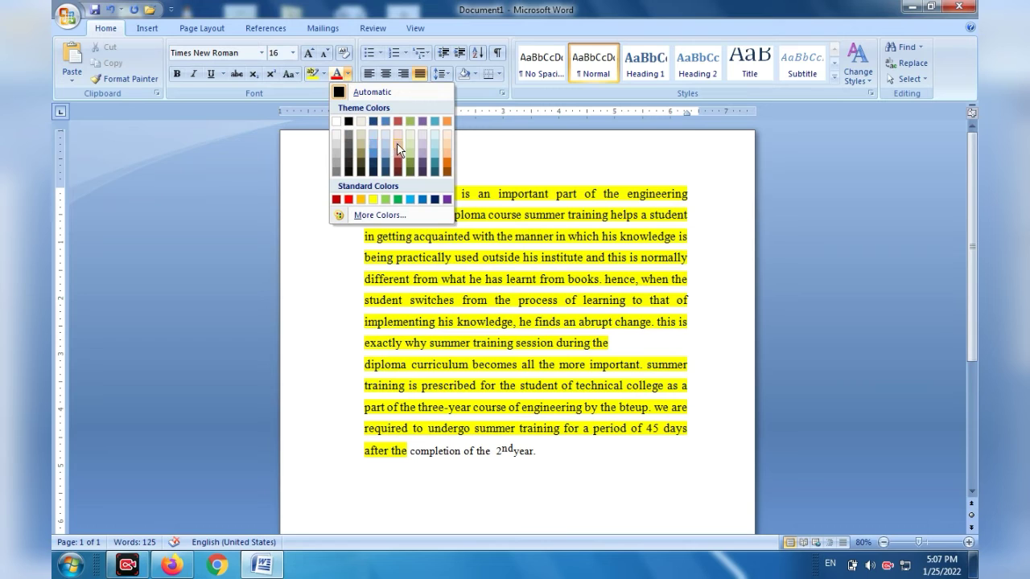
click(398, 121)
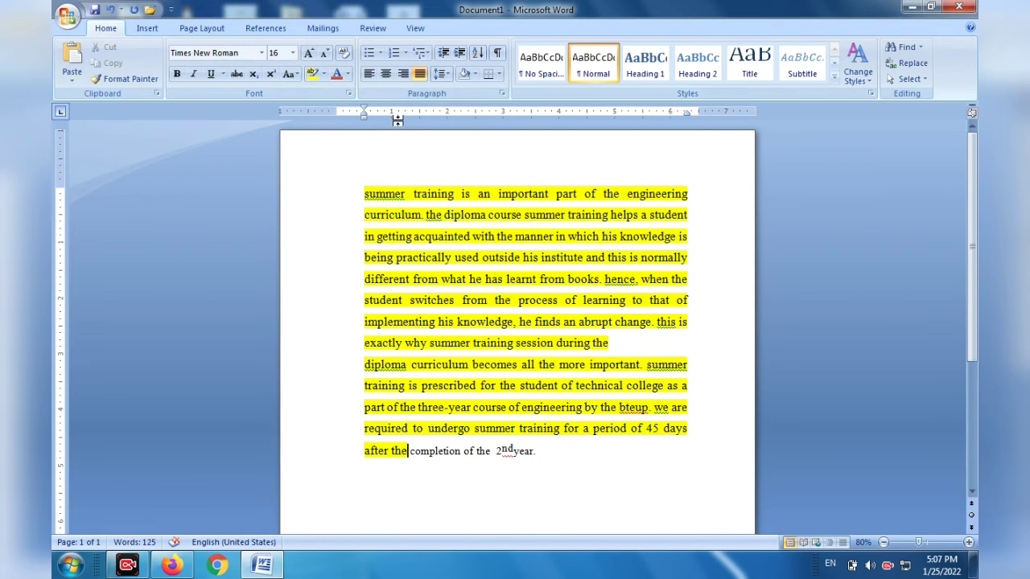
click(348, 74)
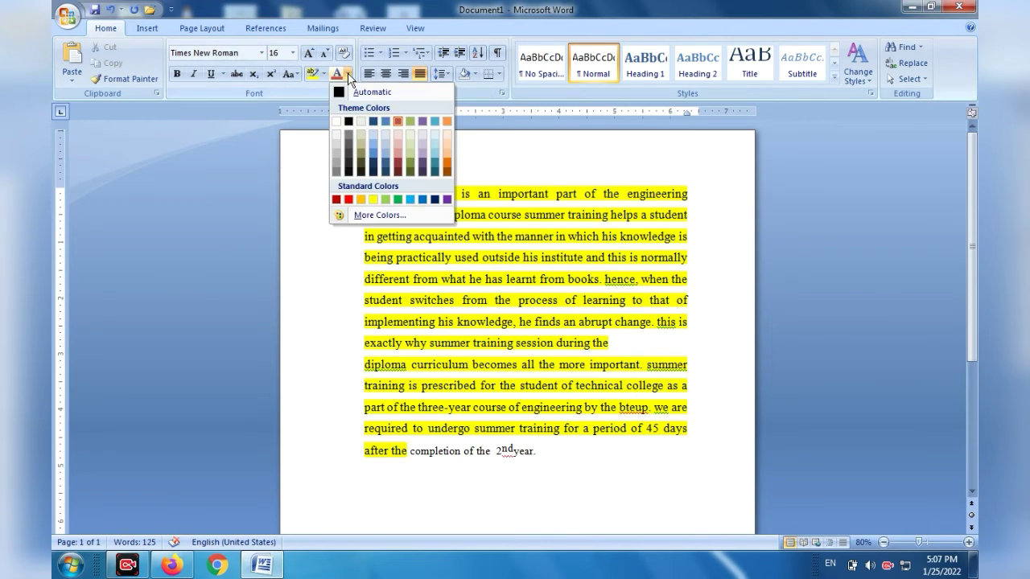
click(532, 457)
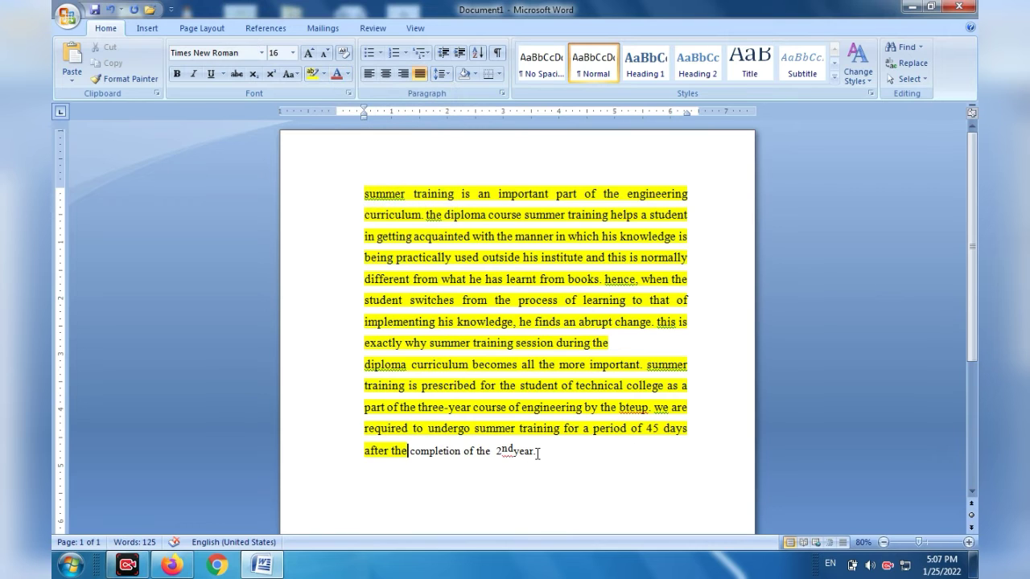
Set both paragraphs to the black theme font color and highlight all of their text in yellow.
drag(537, 453, 322, 121)
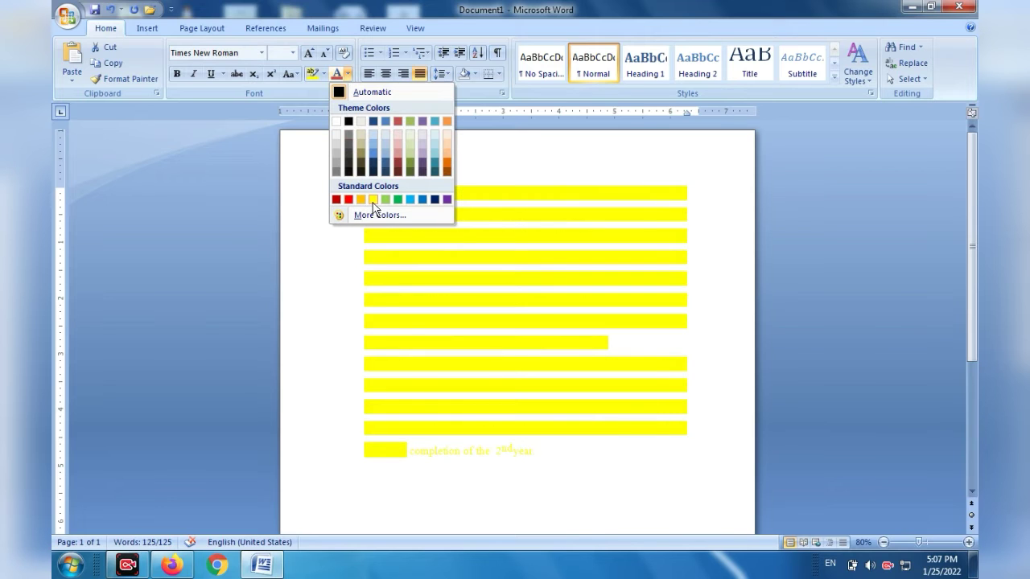
click(348, 122)
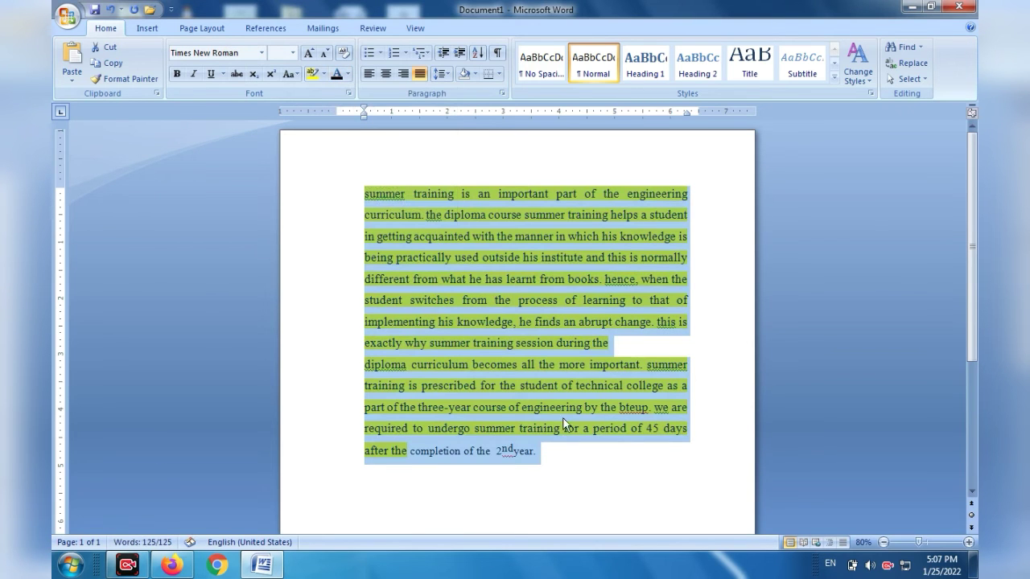
click(312, 73)
Remove the yellow highlighting from both paragraphs with the No Color option.
click(323, 73)
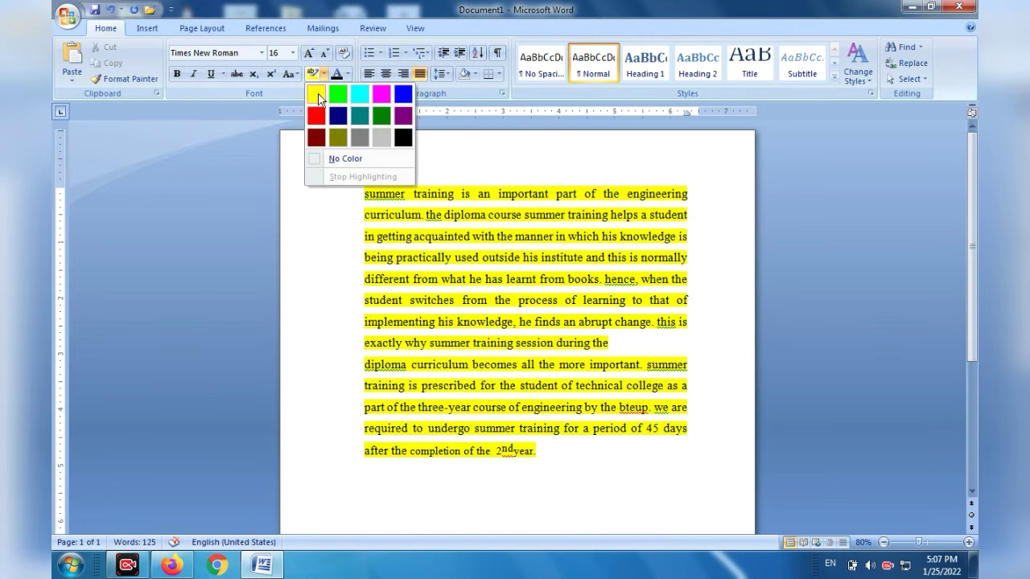
click(321, 159)
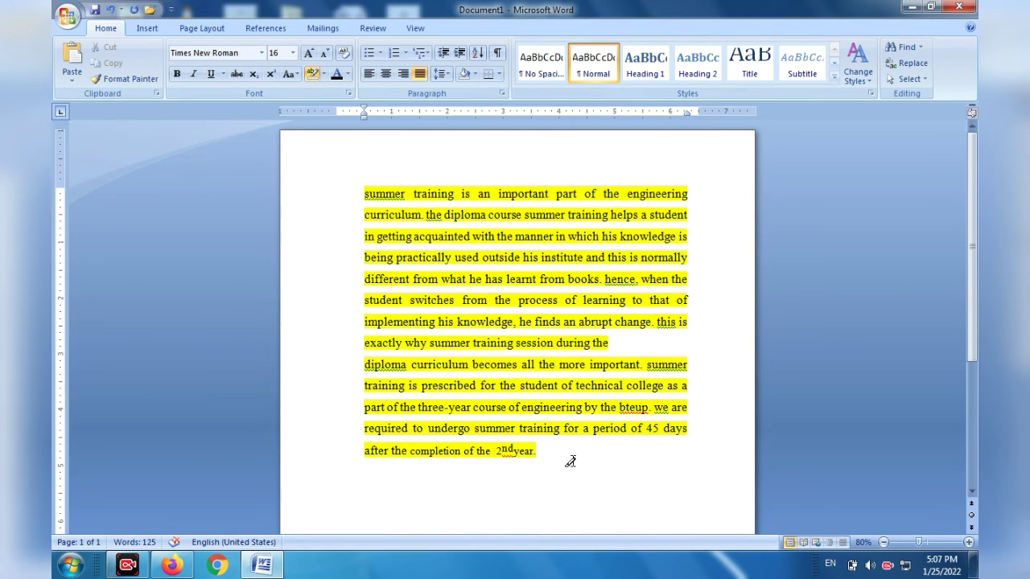
mouse_move(543, 450)
mouse_down()
mouse_move(354, 200)
mouse_move(346, 148)
mouse_up()
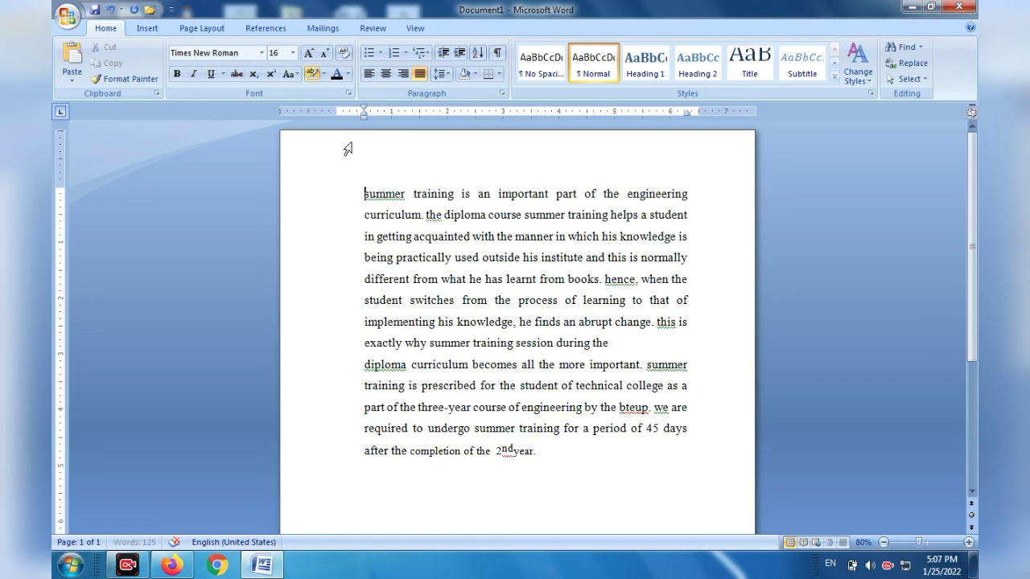
click(323, 72)
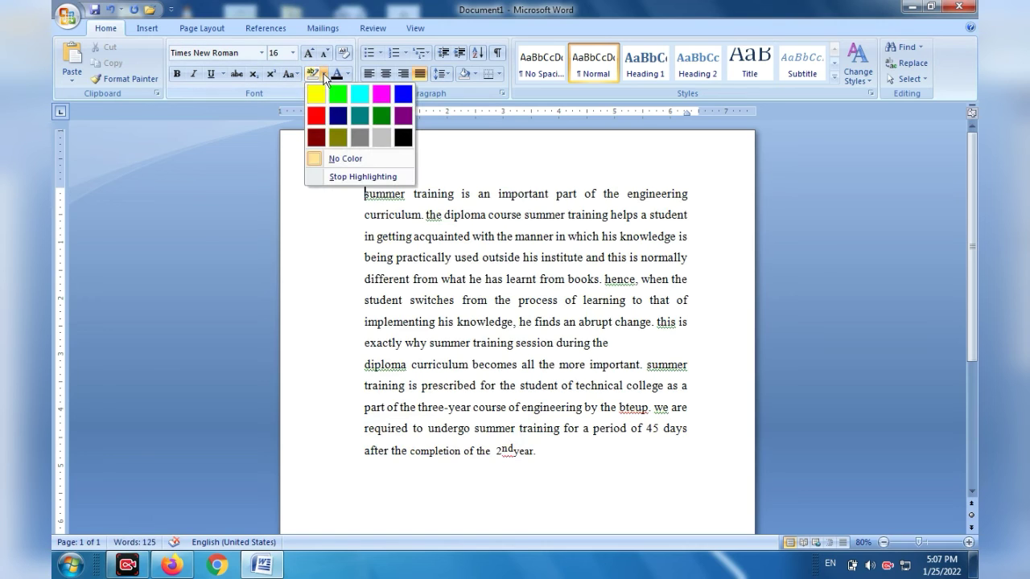
click(328, 165)
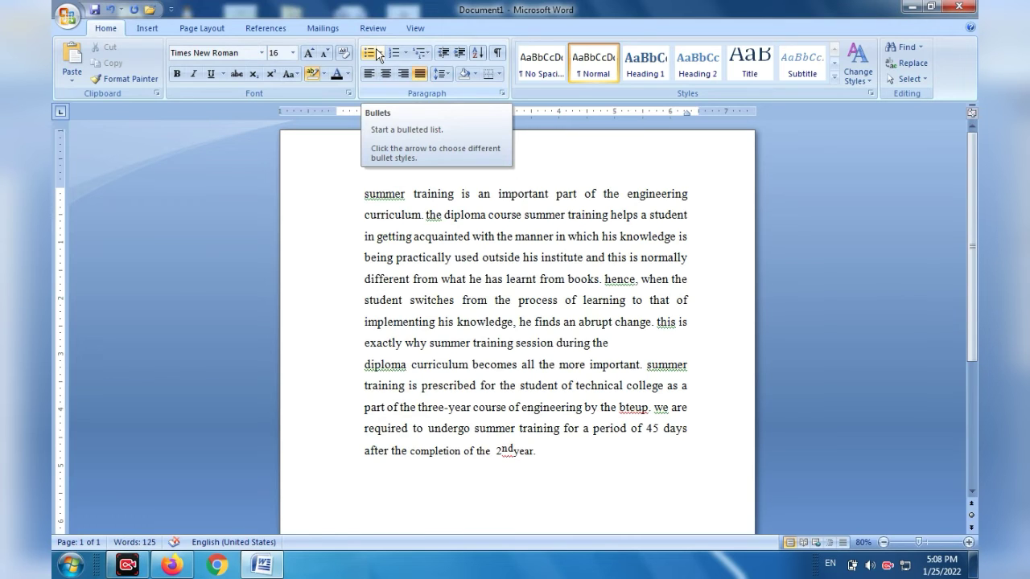
Select the entire document and delete its contents to leave a blank page.
drag(356, 197, 536, 313)
click(355, 194)
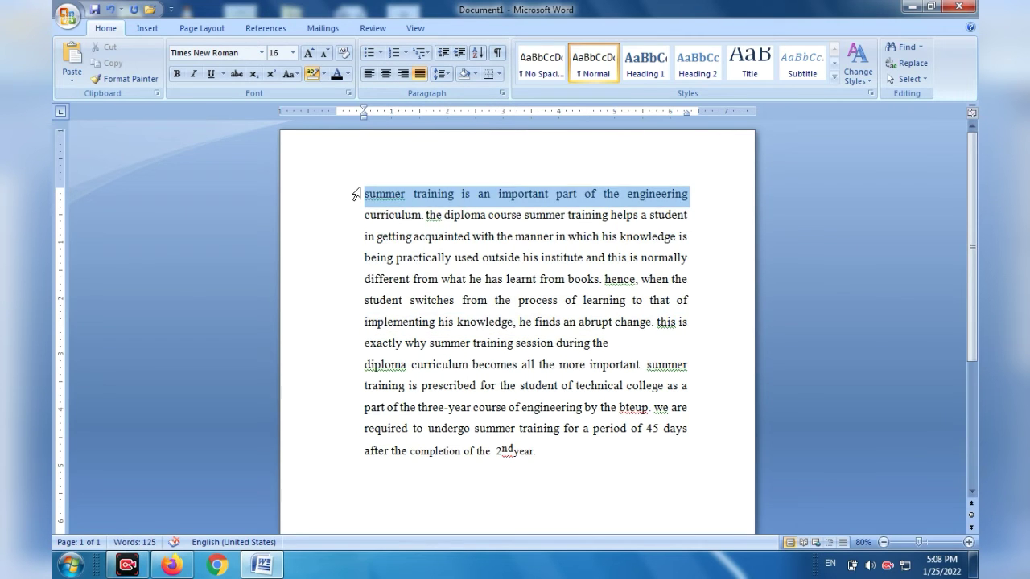
key(ctrl+a)
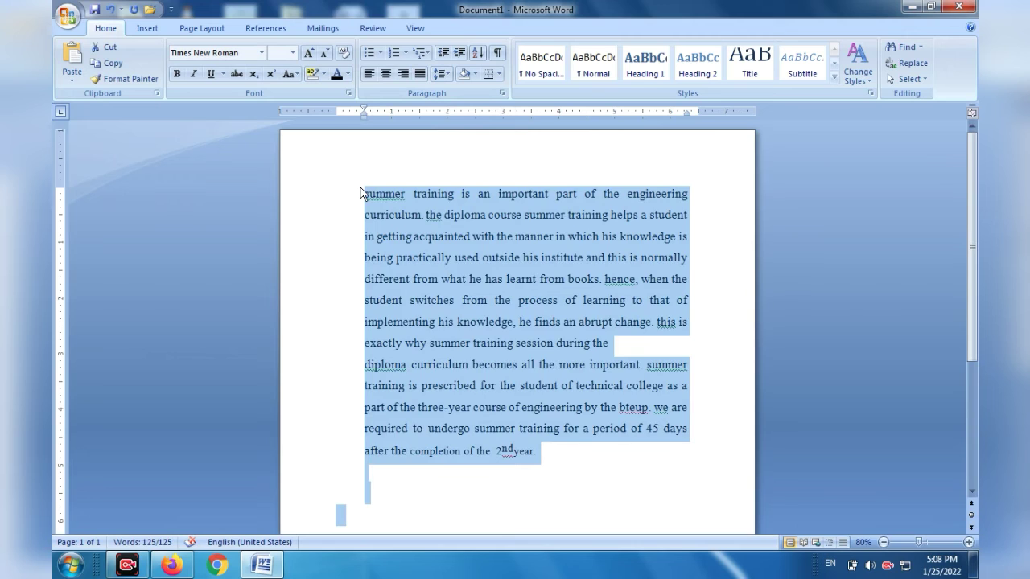
key(Delete)
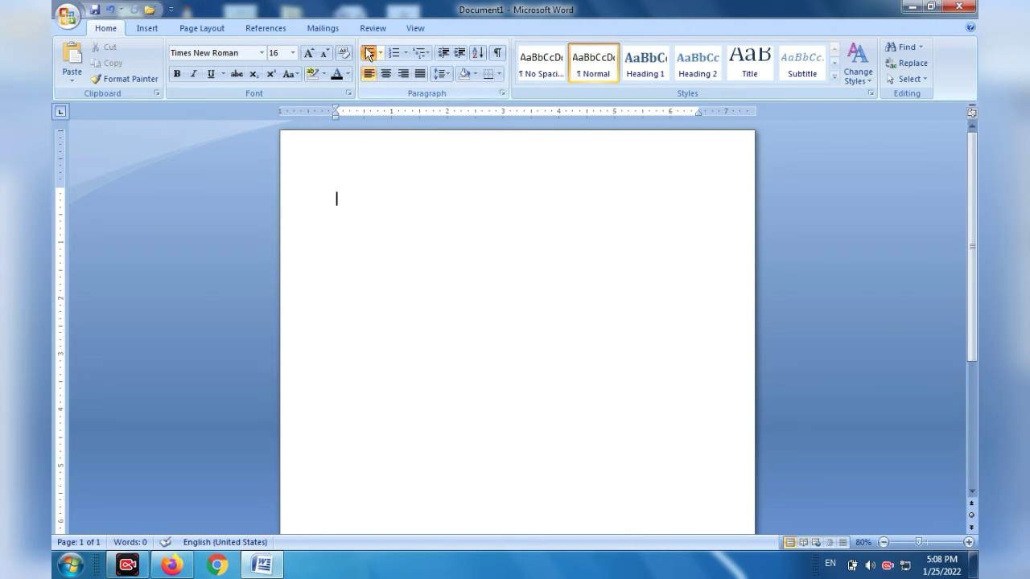
Create a bulleted list with the items Book, Pen and Copy, followed by an empty bullet.
click(367, 53)
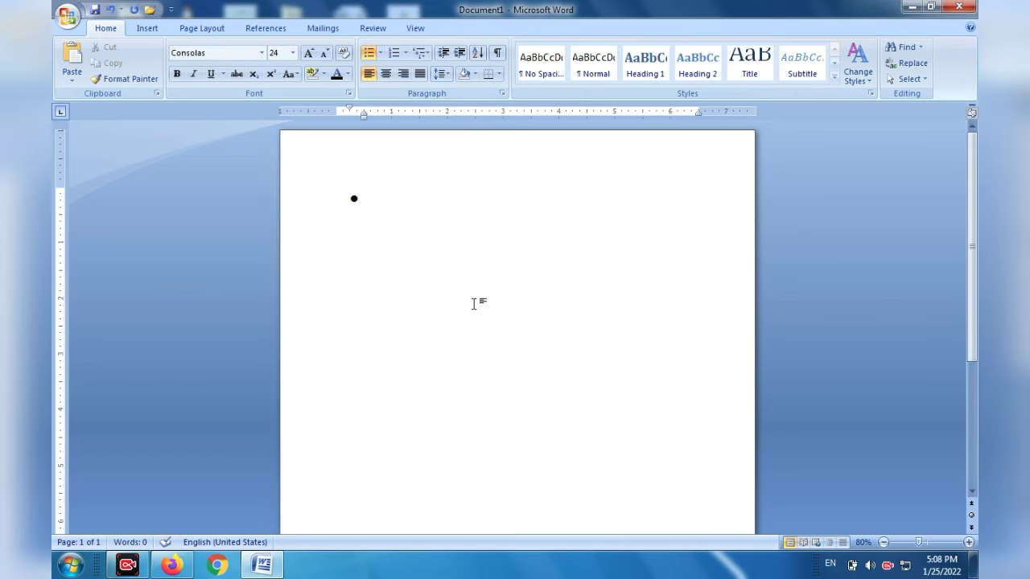
text(T)
key(BackSpace)
text(Book)
key(Return)
text(pen)
key(Return)
text(copy)
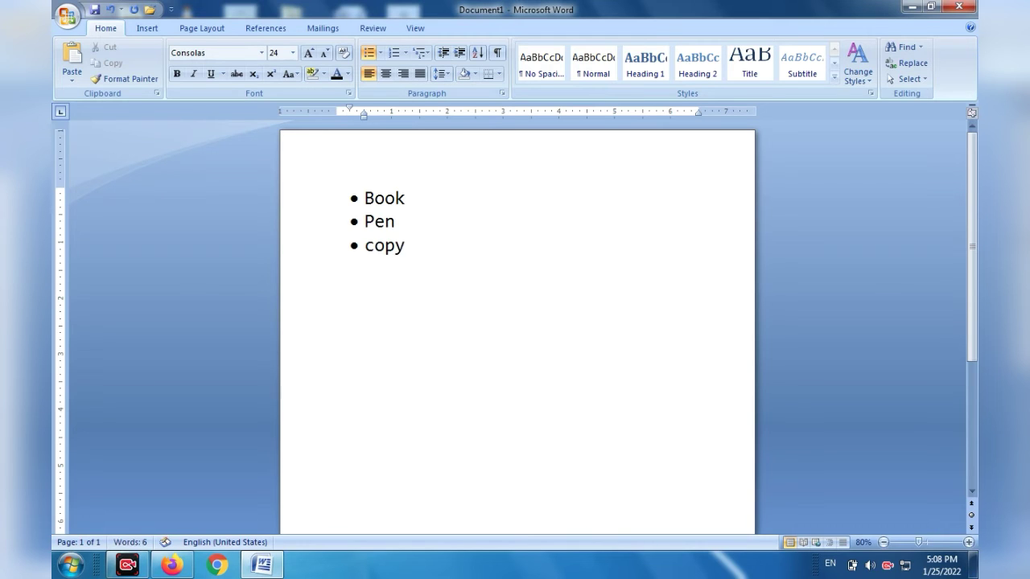
key(Return)
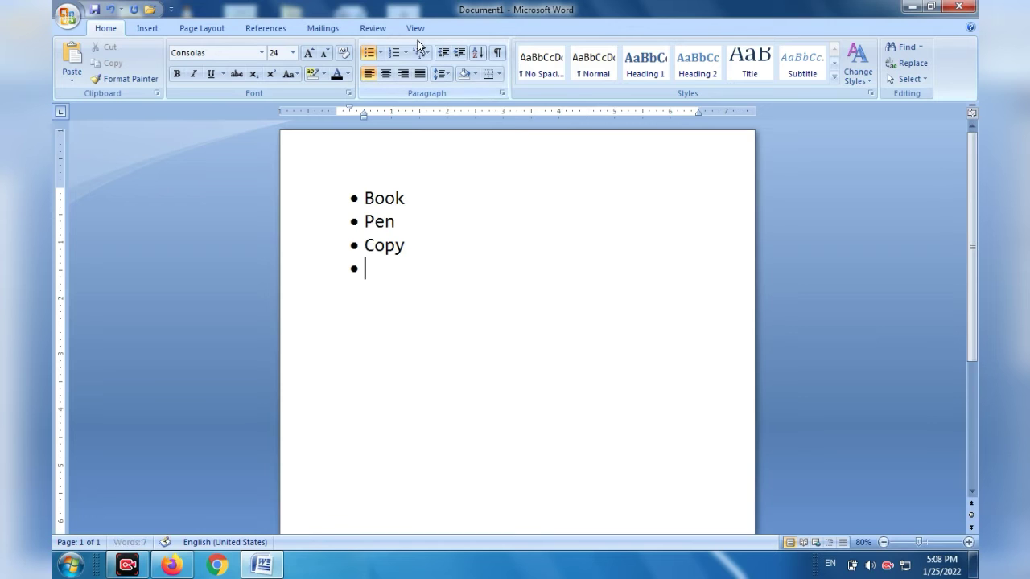
Delete the bulleted Book, Pen and Copy items and turn off the remaining bullet.
drag(414, 310, 333, 206)
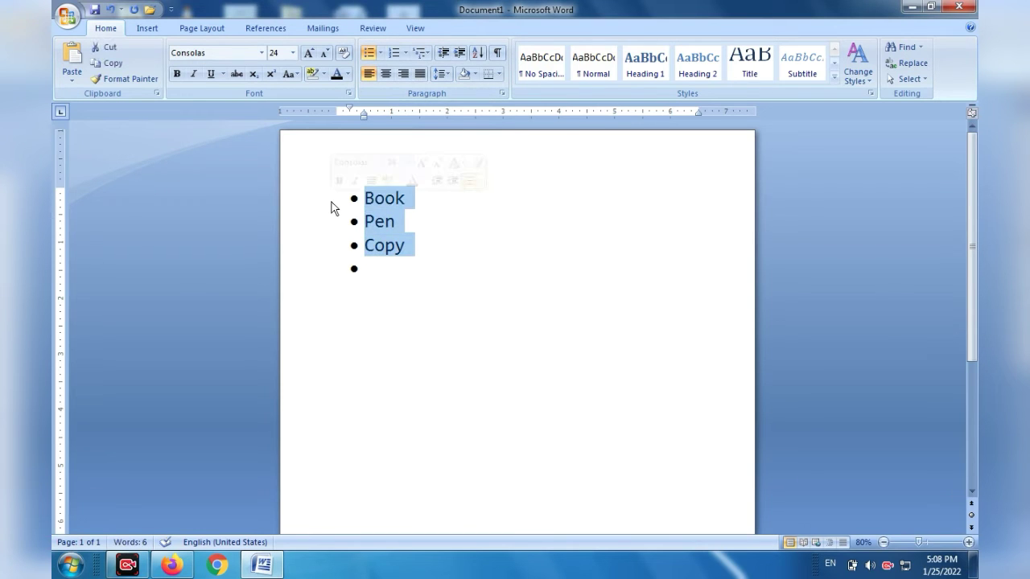
key(BackSpace)
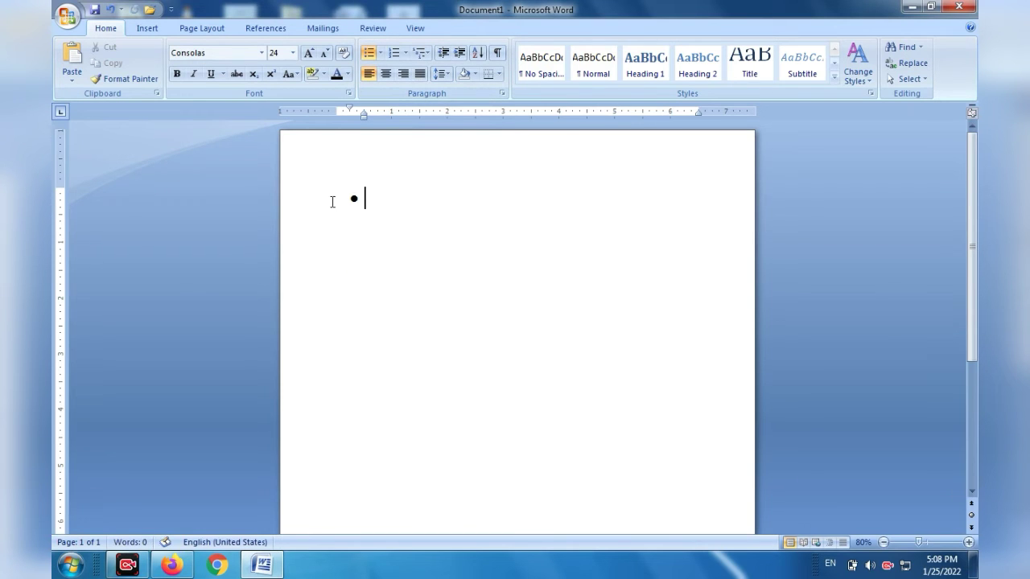
click(367, 53)
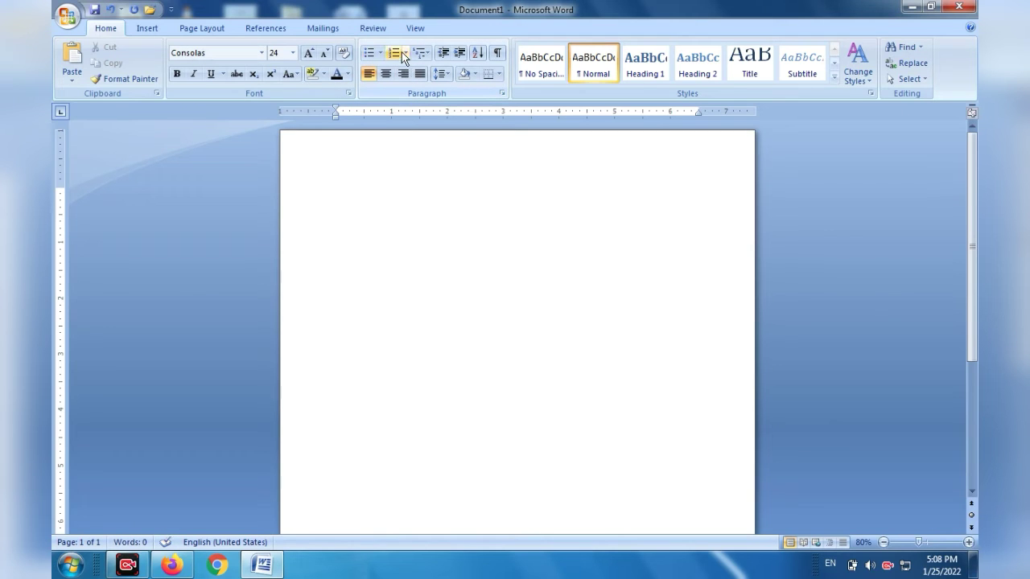
Create a numbered list with the items Book and Pen, followed by an empty third item.
click(393, 52)
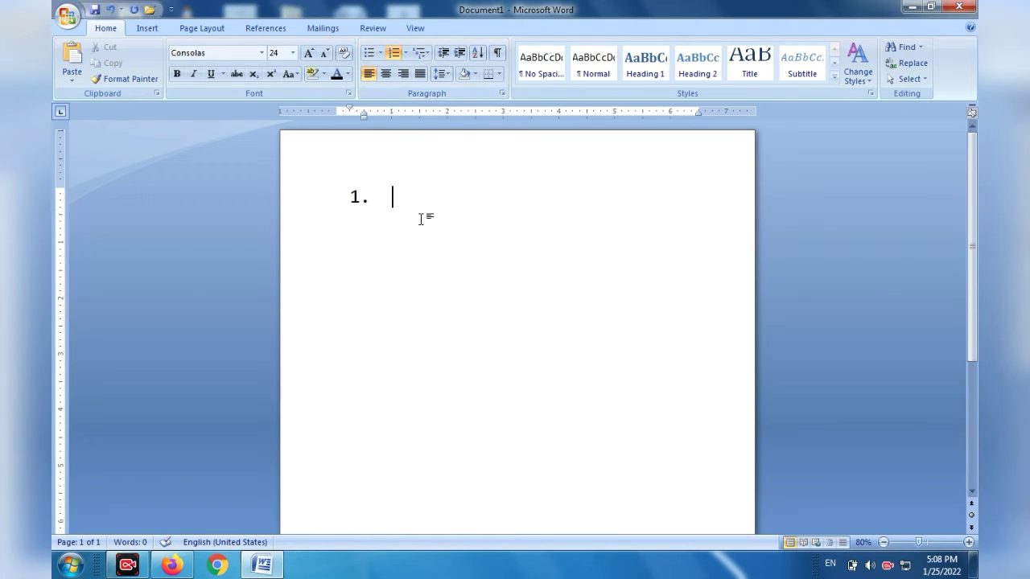
text(Book)
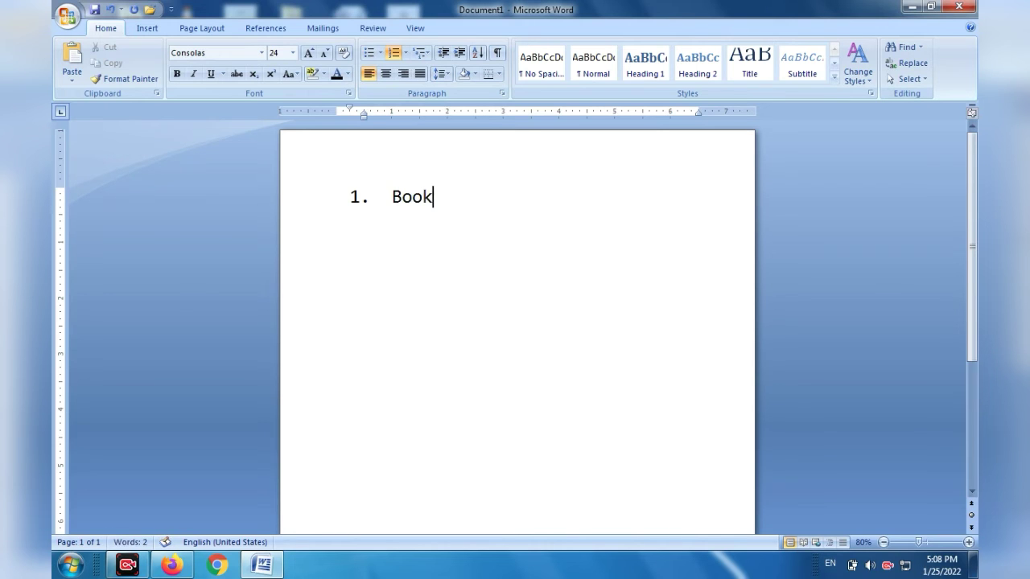
key(Return)
text(Pen)
key(Return)
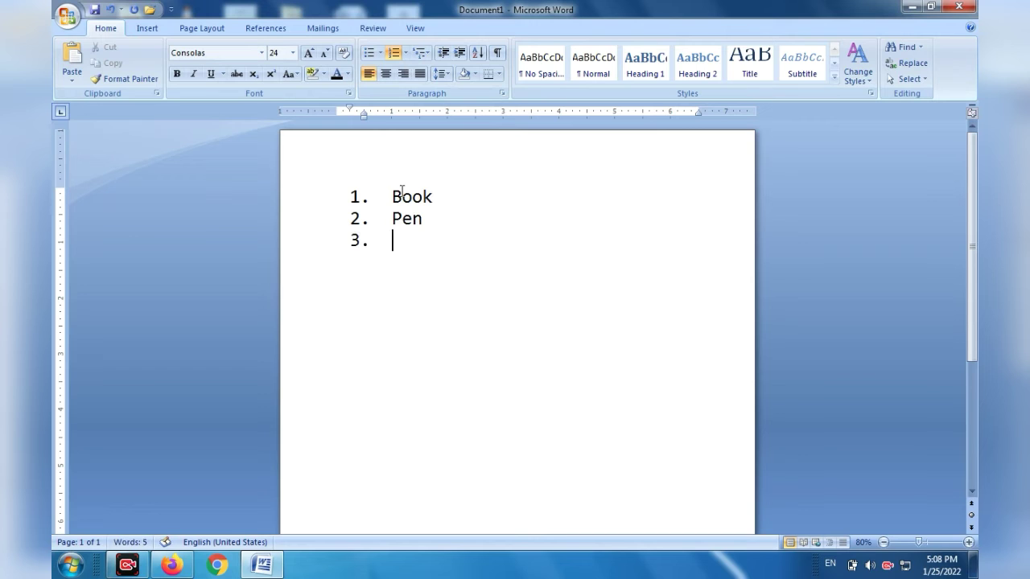
View the available numbering formats and turn off numbering on the empty third line.
click(406, 53)
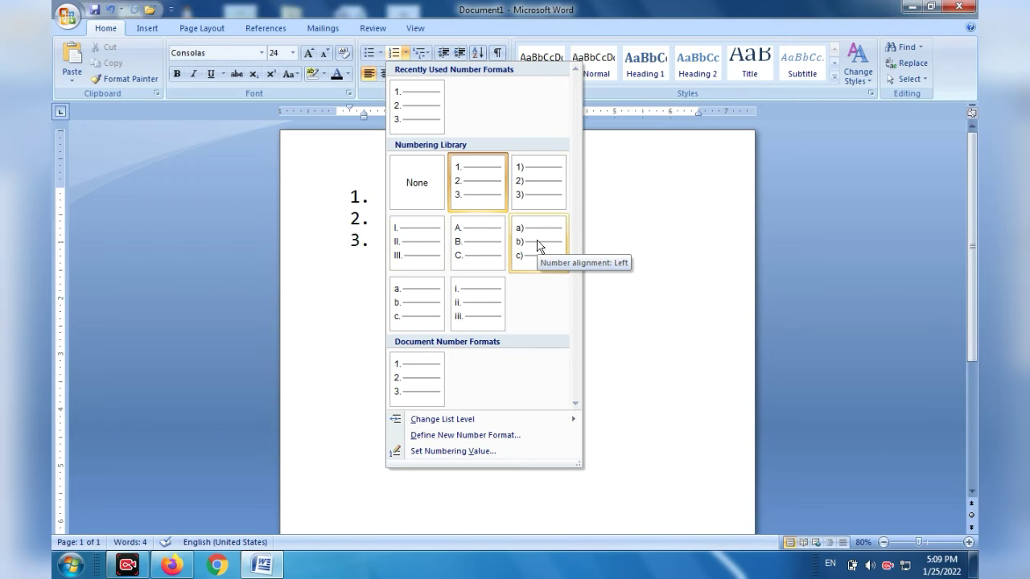
click(574, 194)
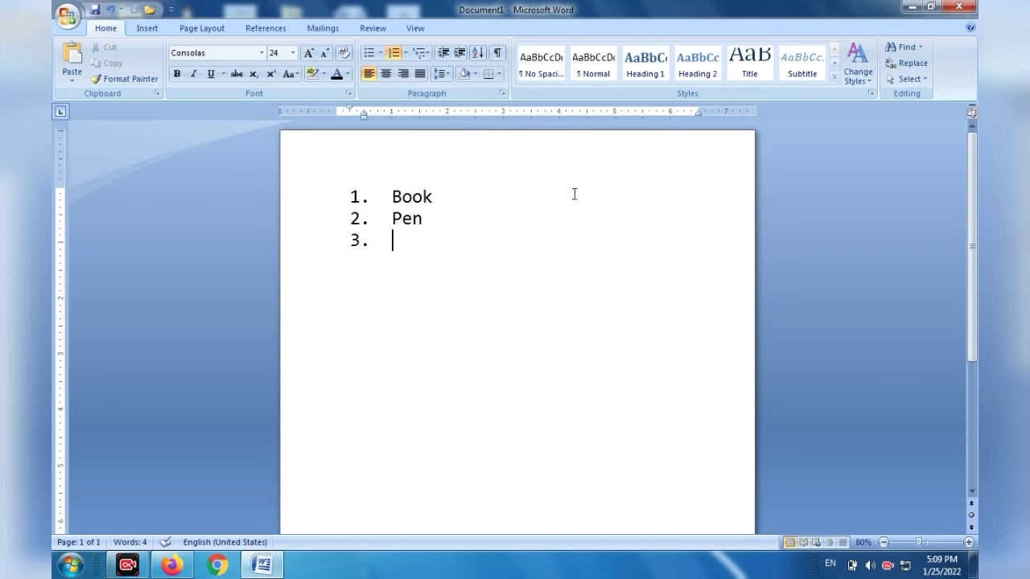
click(395, 53)
Examine the multilevel list styles and close the gallery without choosing one.
click(423, 53)
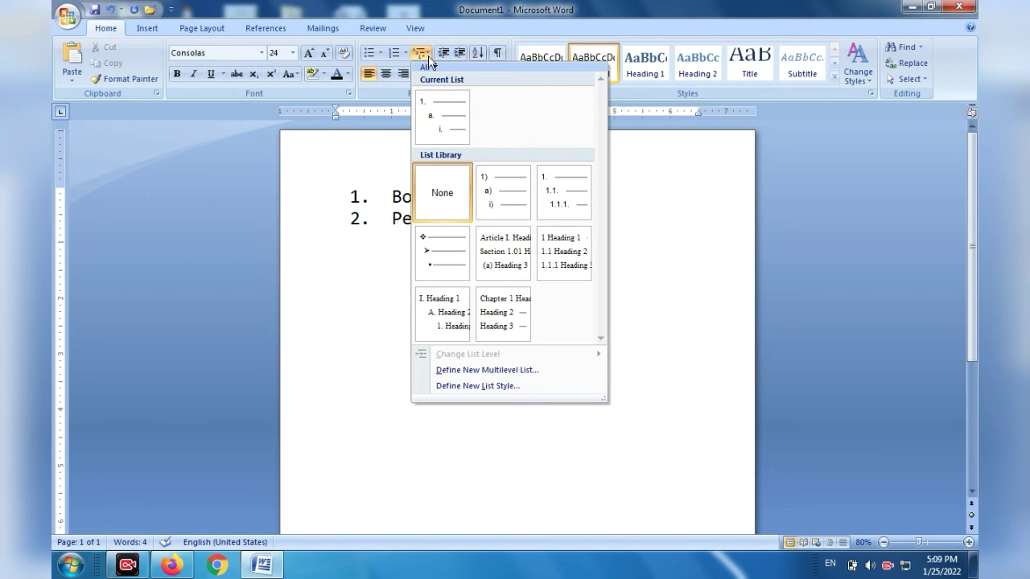
click(353, 161)
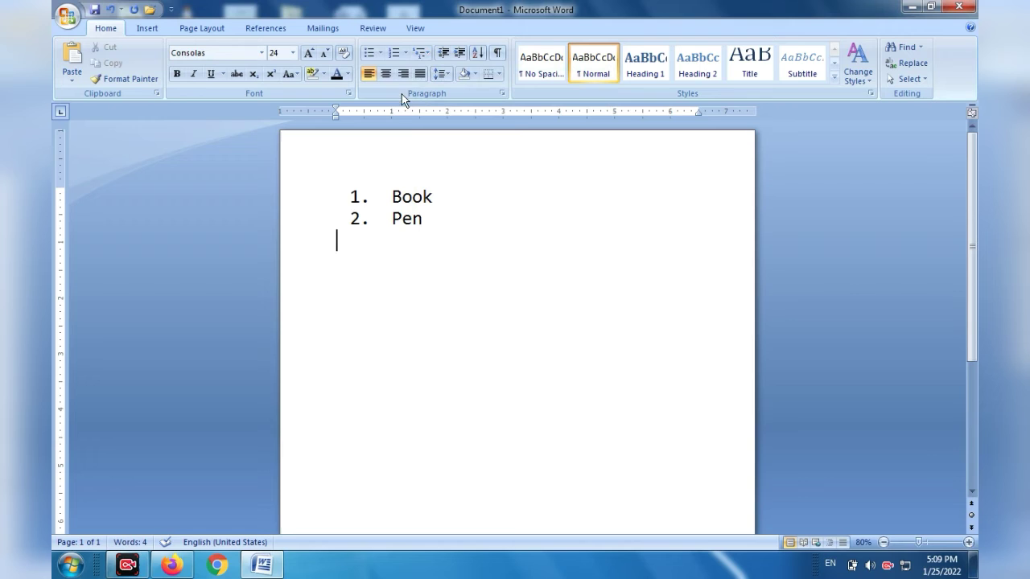
click(419, 53)
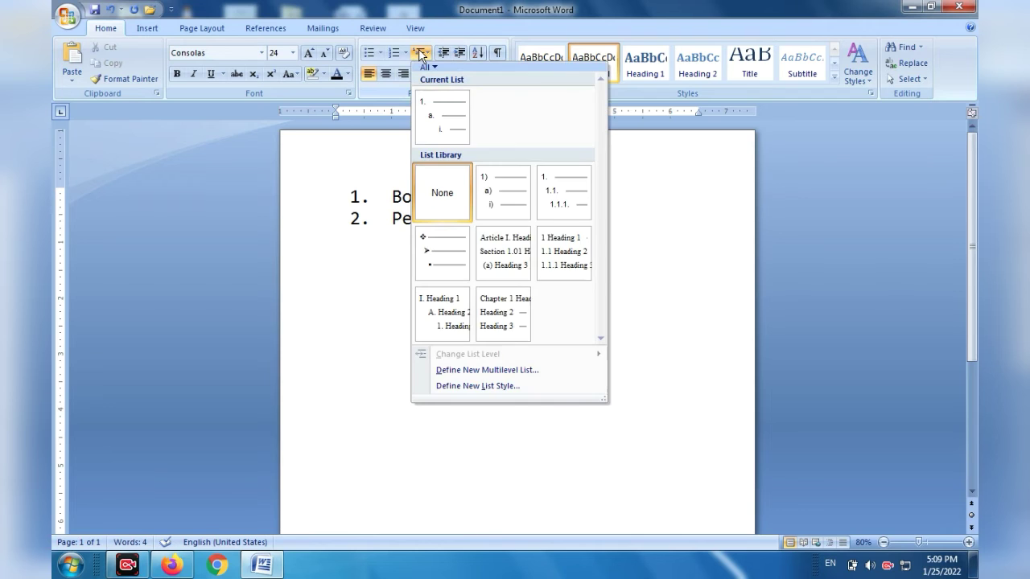
mouse_move(470, 163)
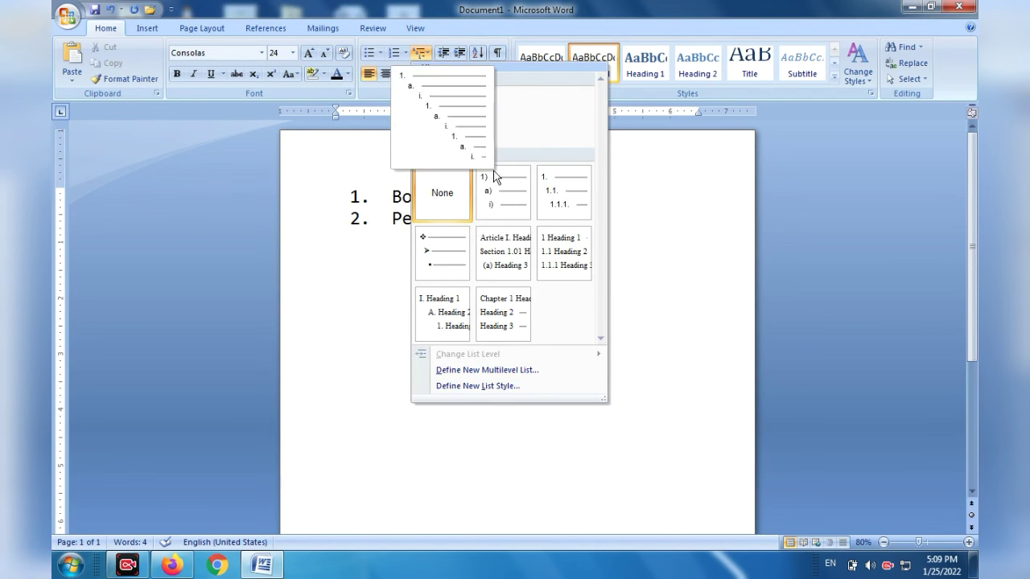
click(616, 204)
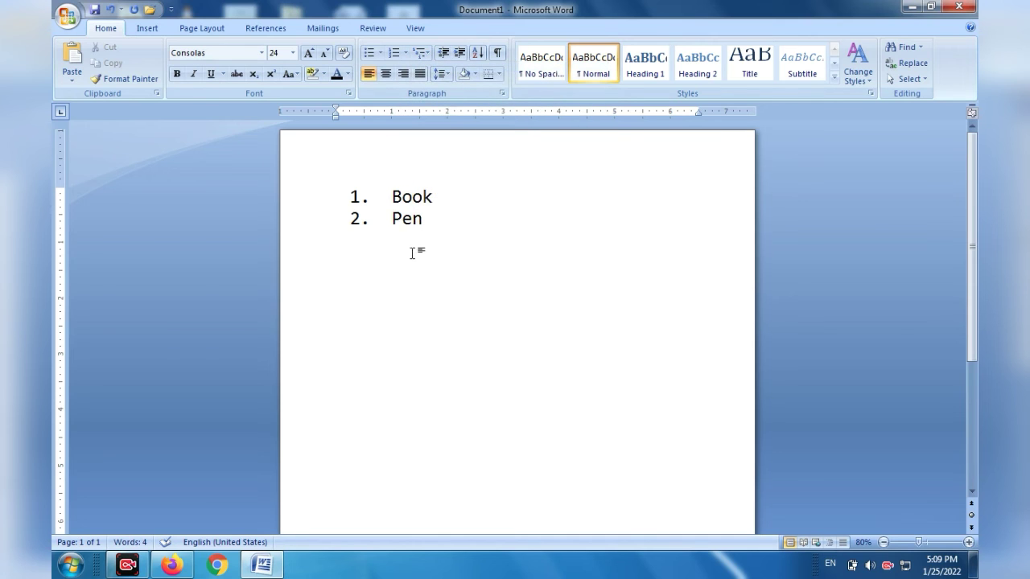
Undo the list edits and the deletion to restore the summer training paragraphs, and deselect the text.
drag(341, 206, 311, 179)
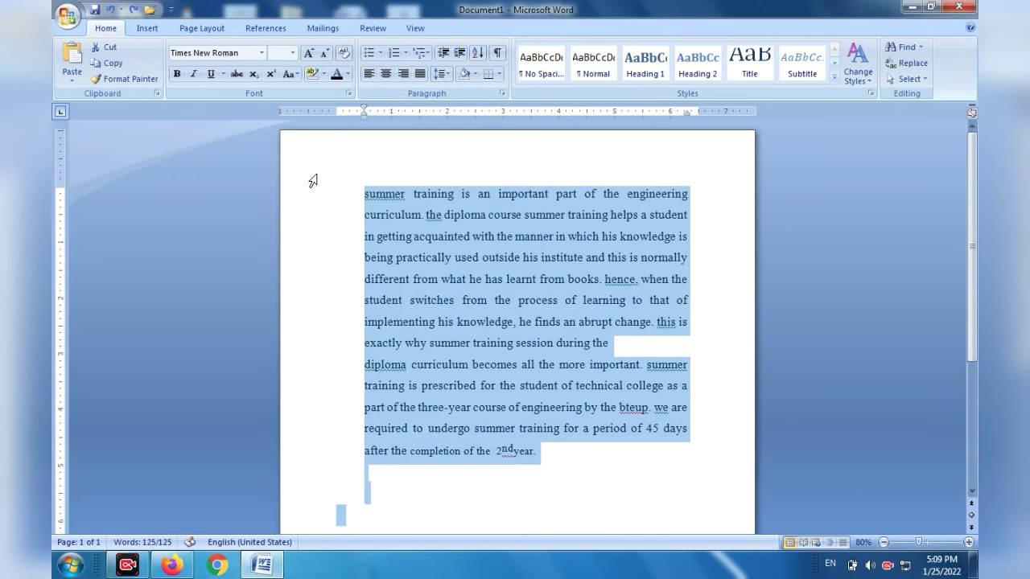
click(400, 157)
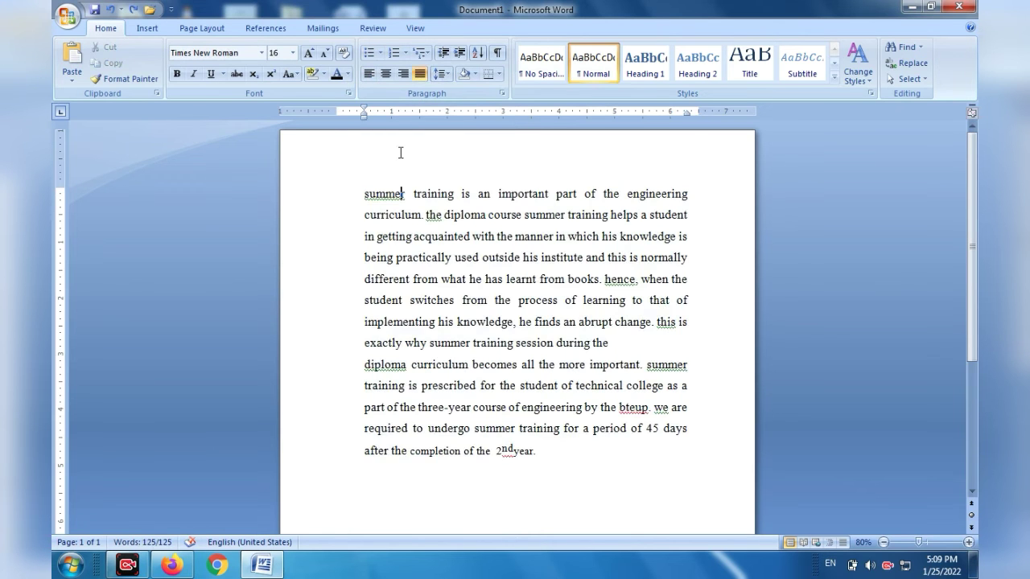
Decrease the first paragraph's indent to the page margin, repeating this after shifting its indent markers inward on the ruler.
click(443, 53)
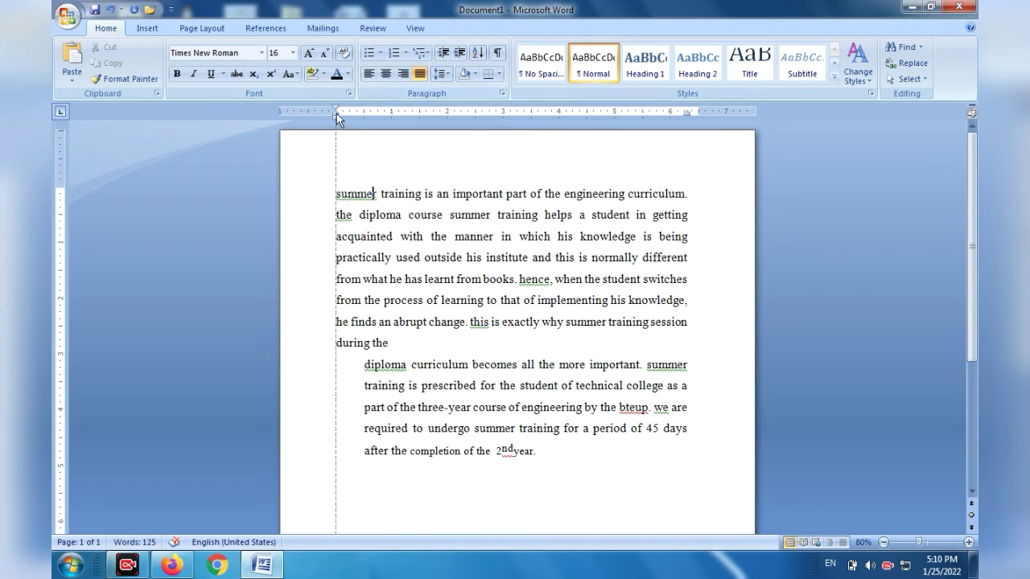
drag(337, 115, 357, 107)
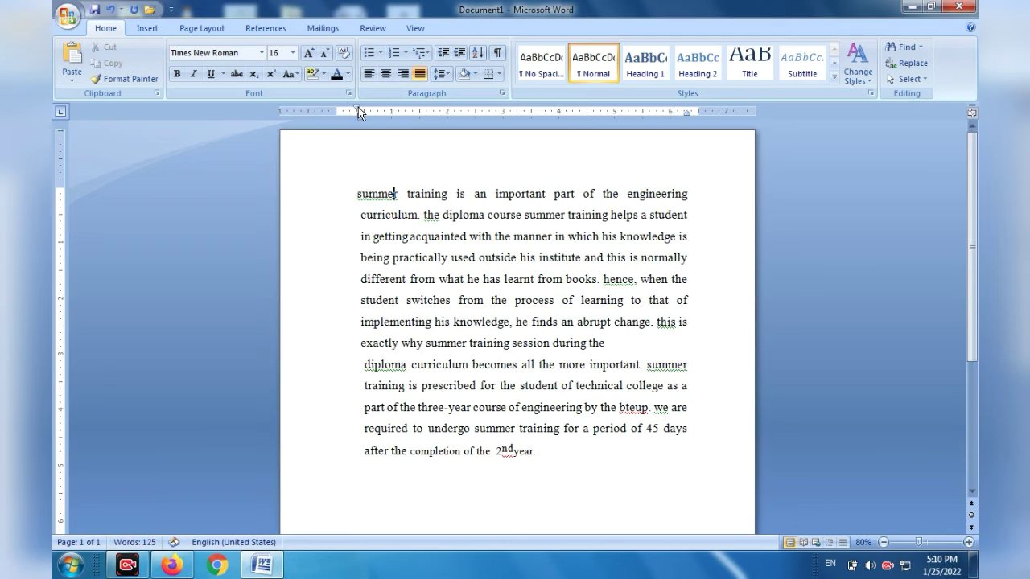
click(445, 53)
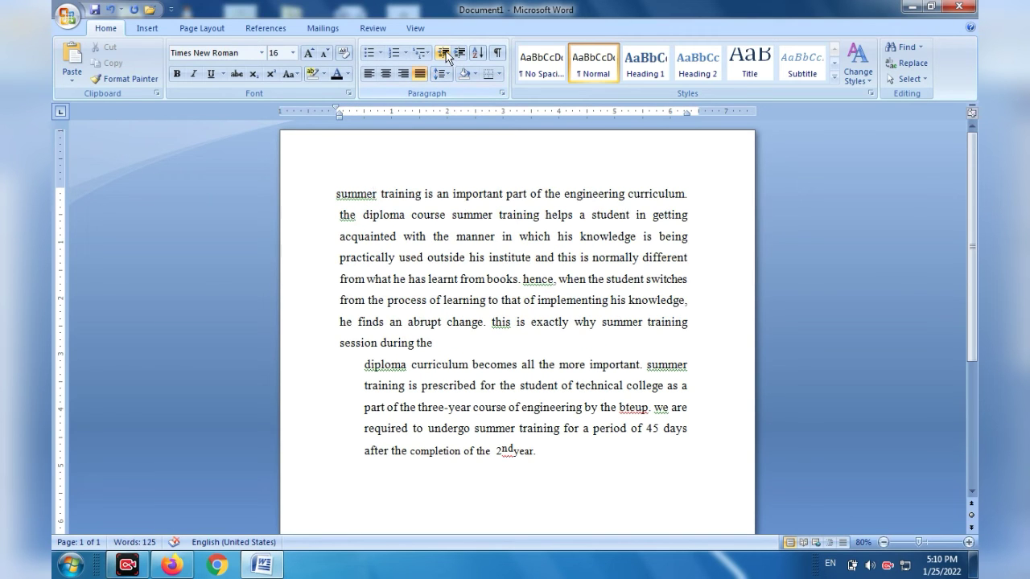
drag(339, 116, 336, 108)
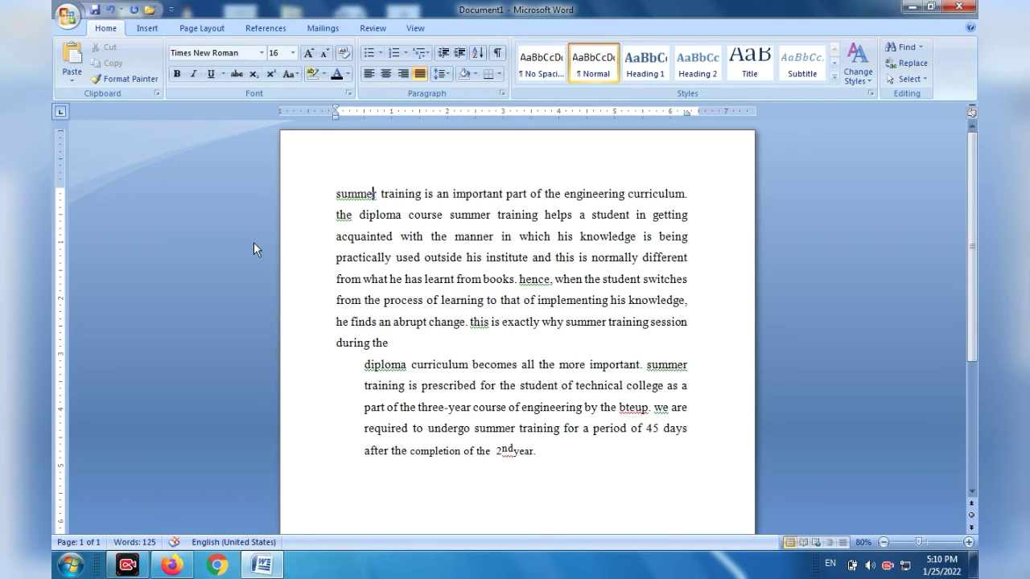
Increase the first paragraph's indent by three levels and place the cursor at its beginning.
click(460, 53)
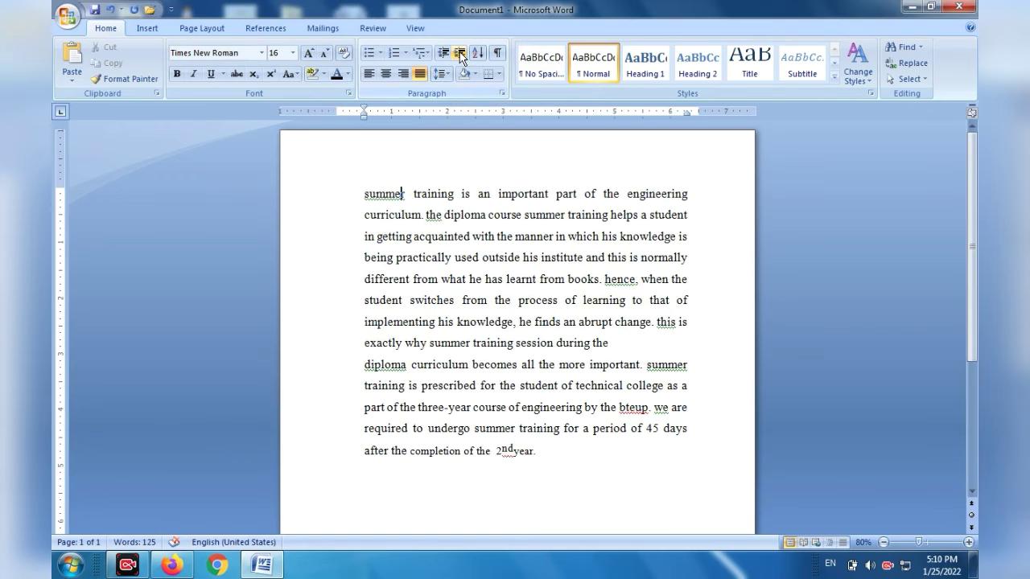
click(460, 53)
click(460, 53)
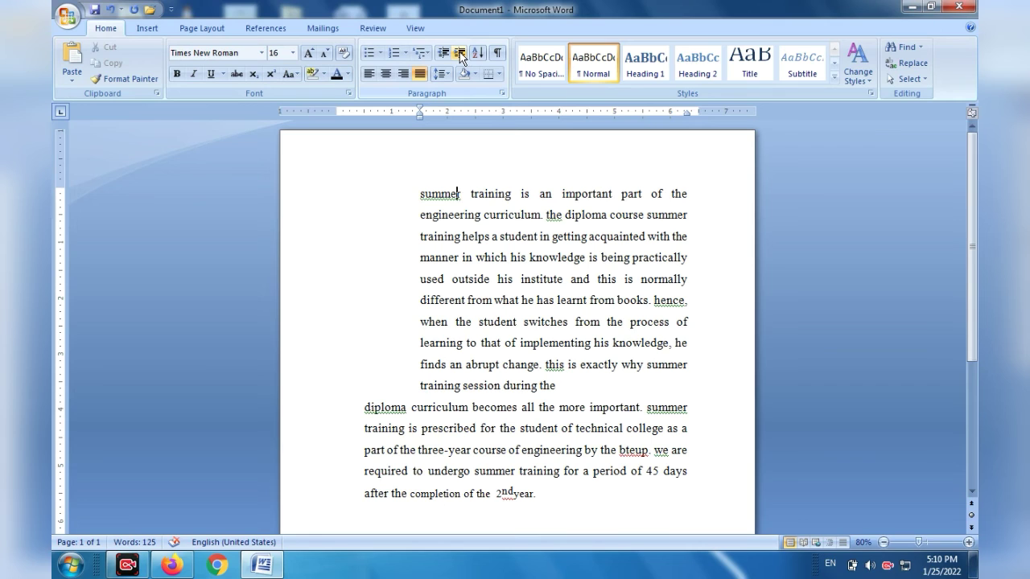
click(420, 194)
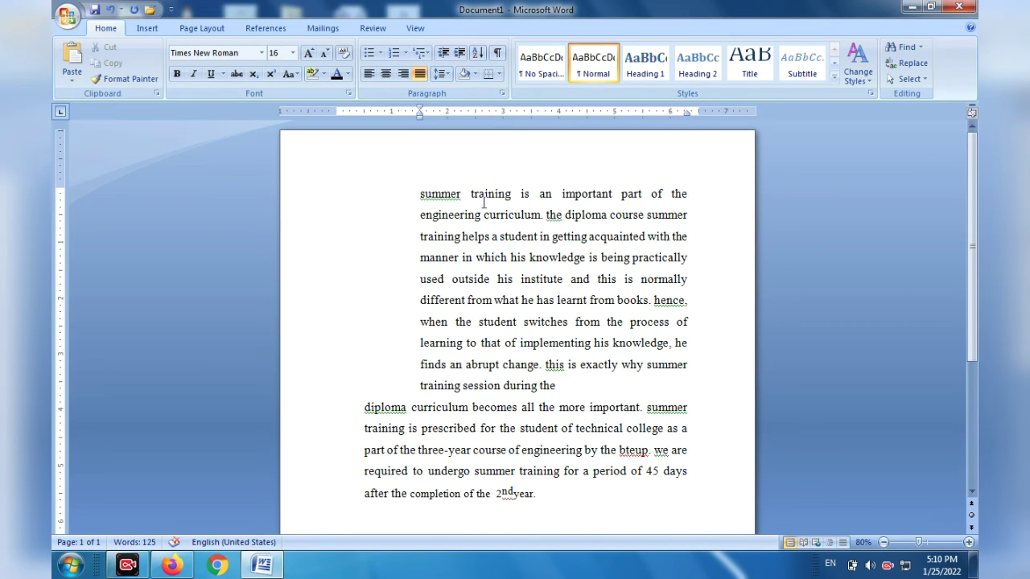
View the text sorting options without applying a sort, and bring the first paragraph's indent back to the page margin.
click(481, 53)
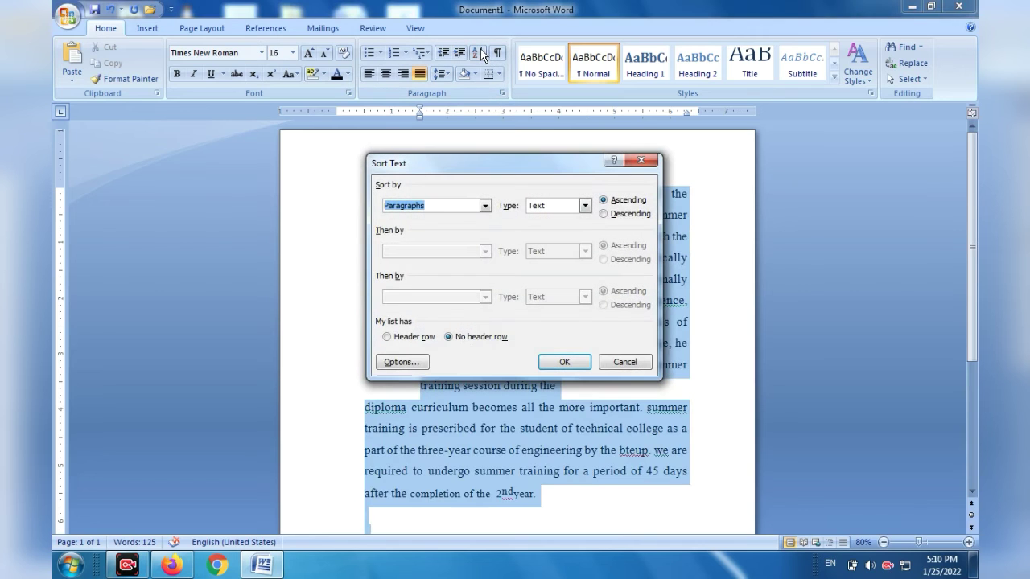
click(648, 164)
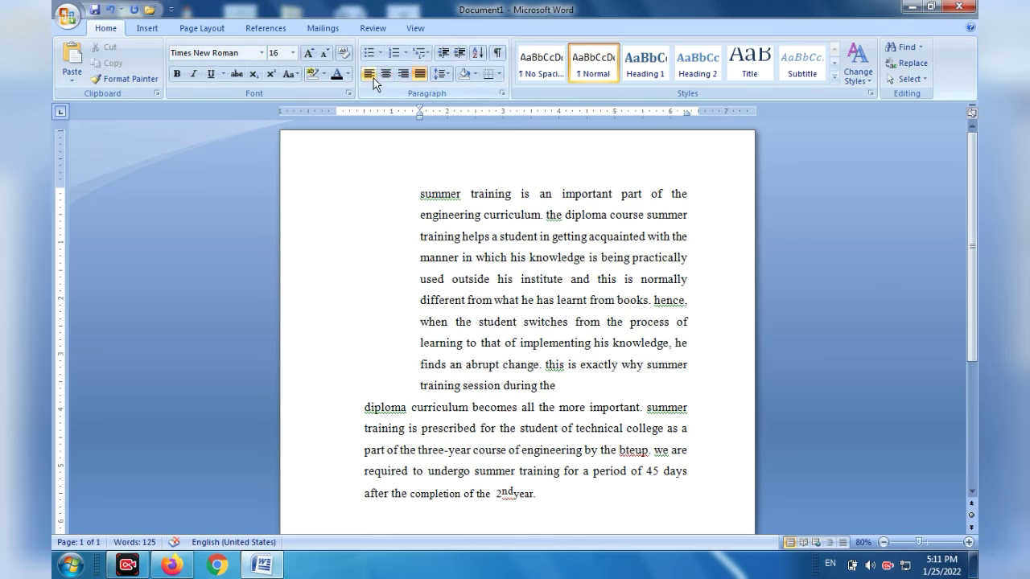
drag(421, 116, 322, 123)
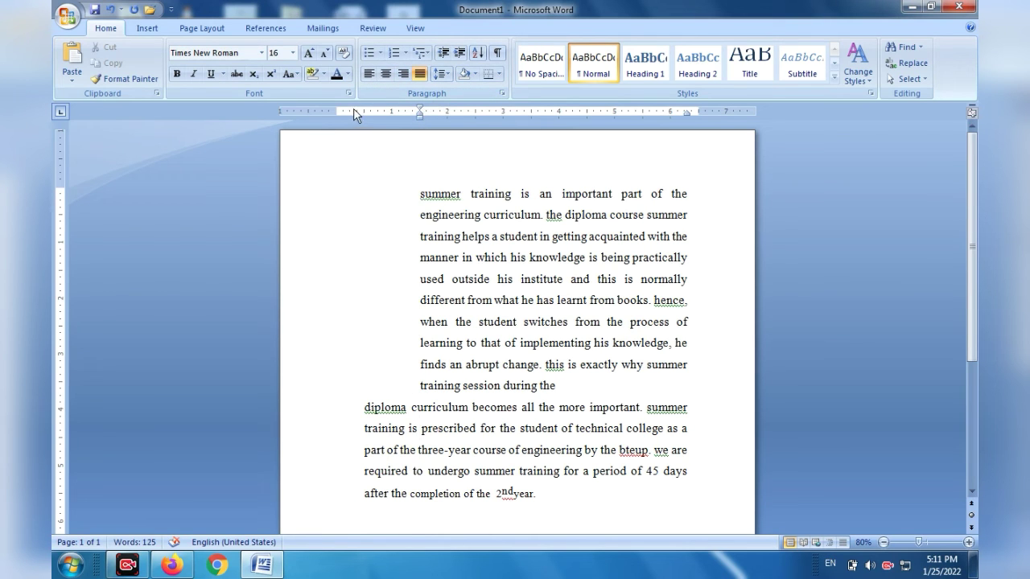
click(440, 58)
click(441, 58)
click(441, 58)
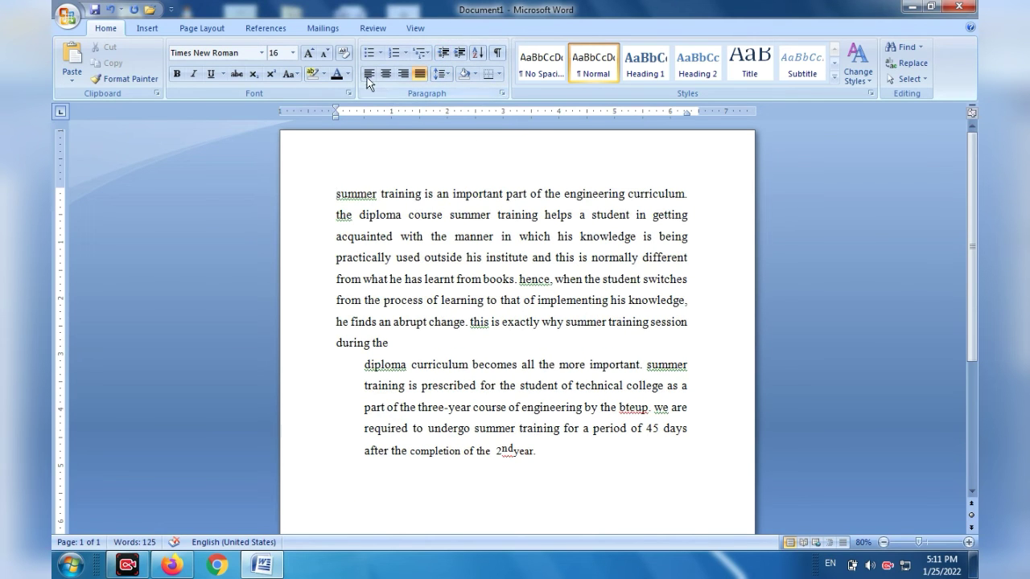
click(335, 198)
drag(335, 212, 595, 457)
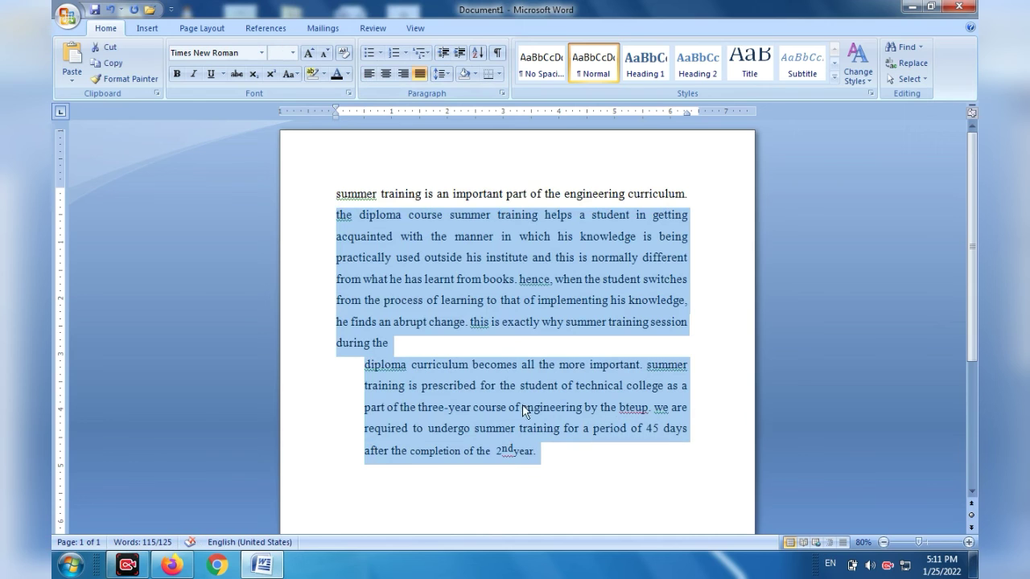
key(ctrl+s)
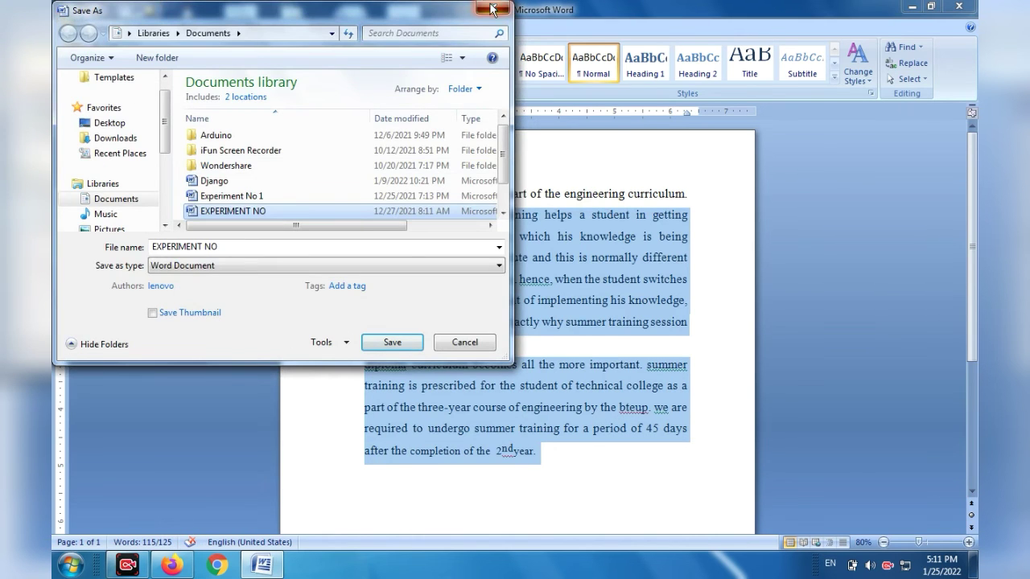
click(489, 10)
Select the whole document and align it right, left and centered in turn, dismissing the color scheme prompt, and finish with justified alignment.
key(ctrl+a)
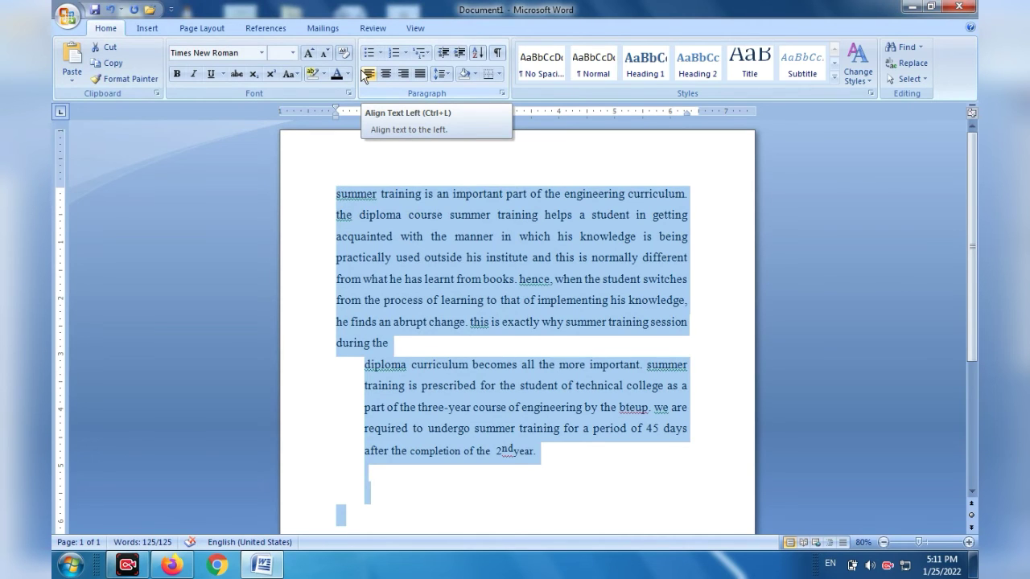
click(403, 75)
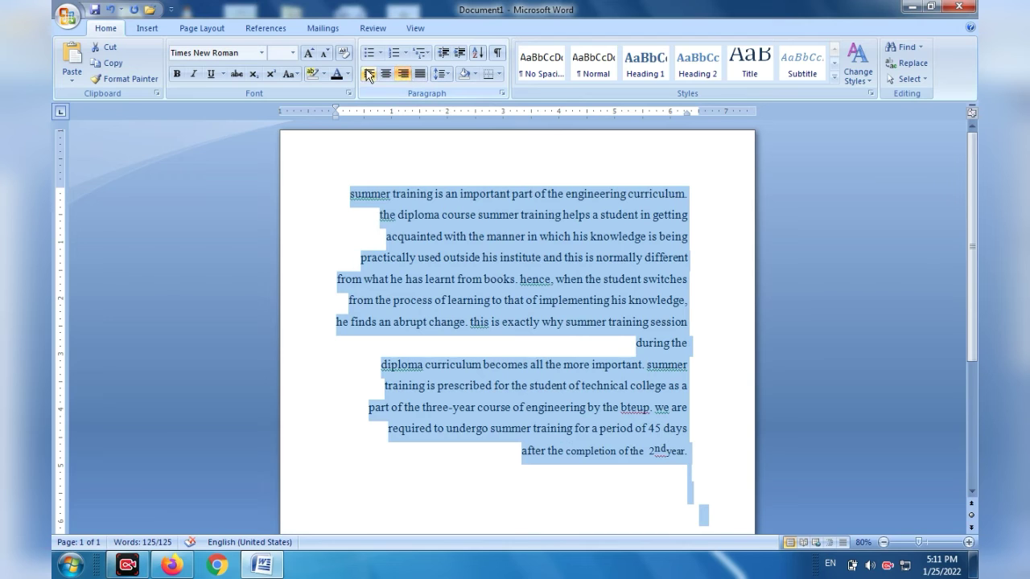
click(367, 74)
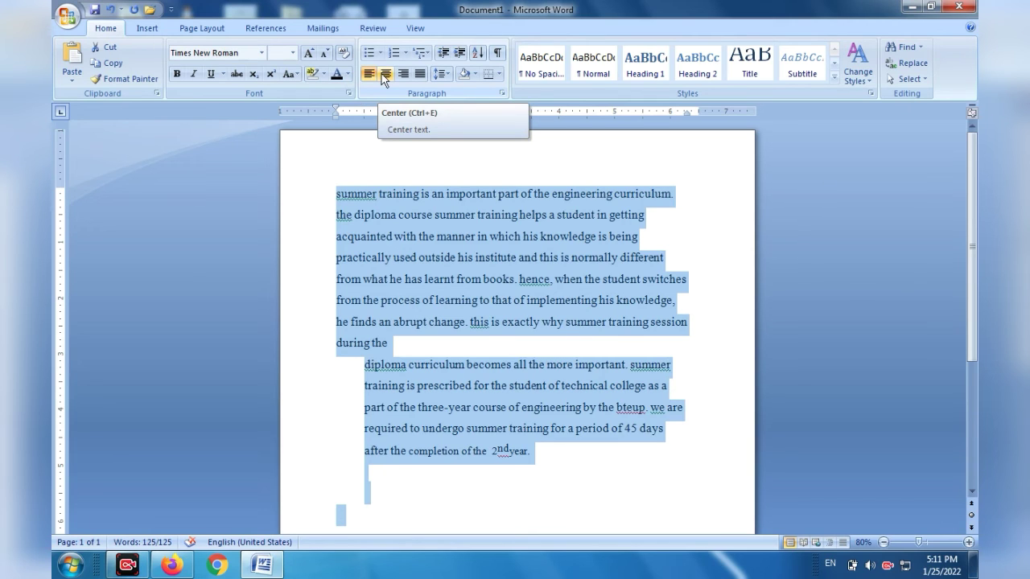
click(383, 77)
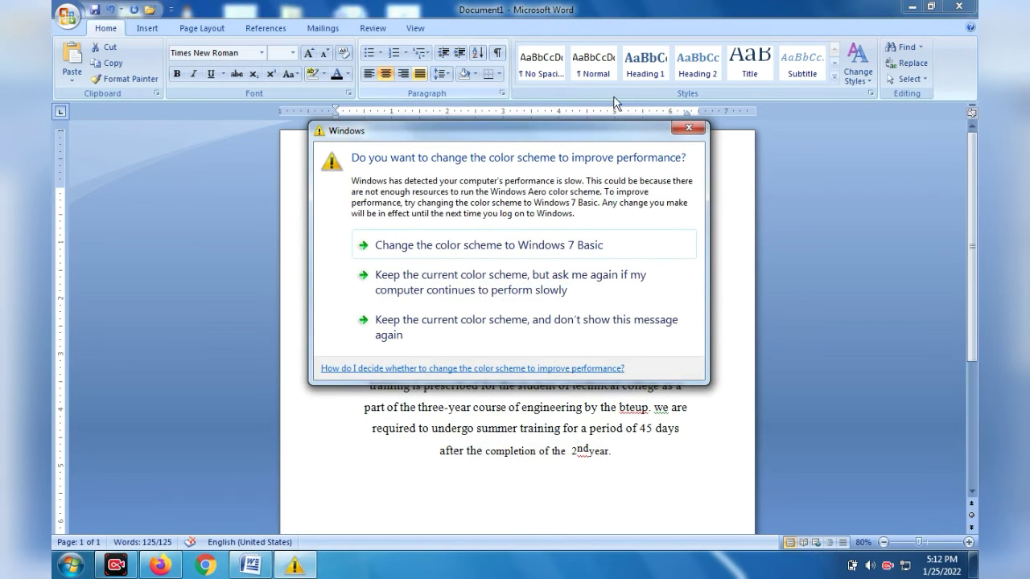
click(685, 128)
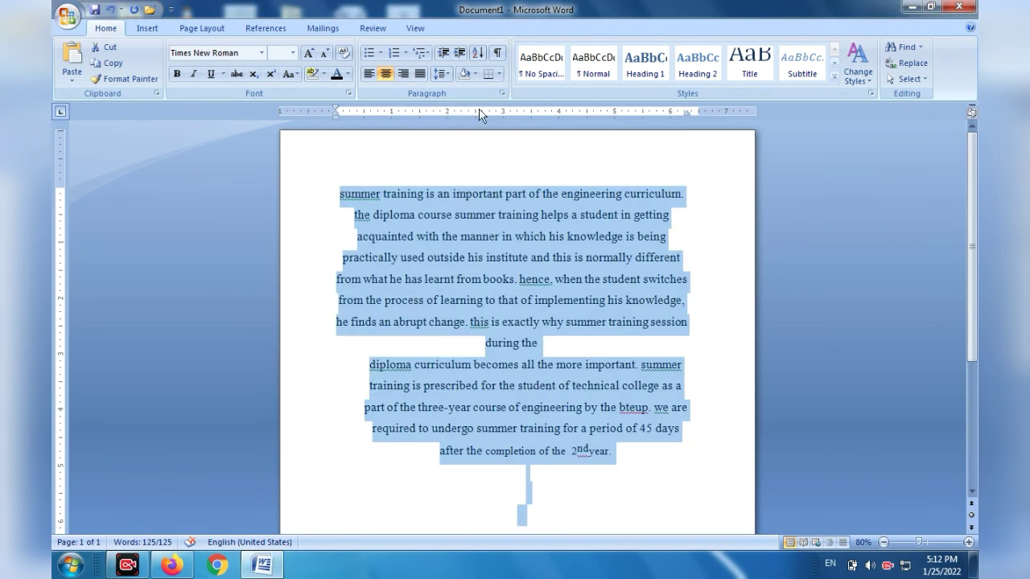
click(422, 73)
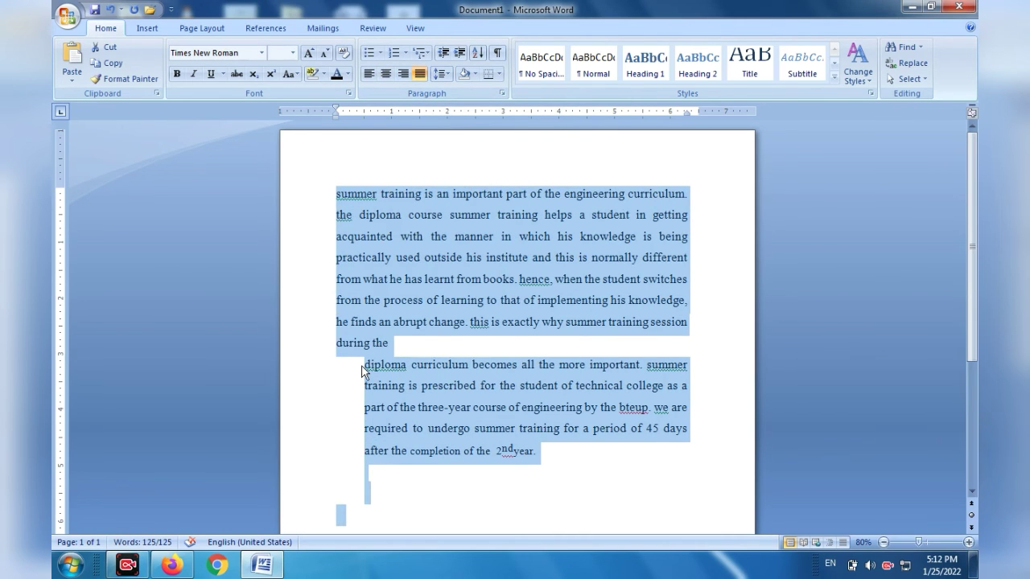
Delete the second paragraph, starting at "diploma curriculum", together with the blank lines below it.
drag(364, 365, 508, 395)
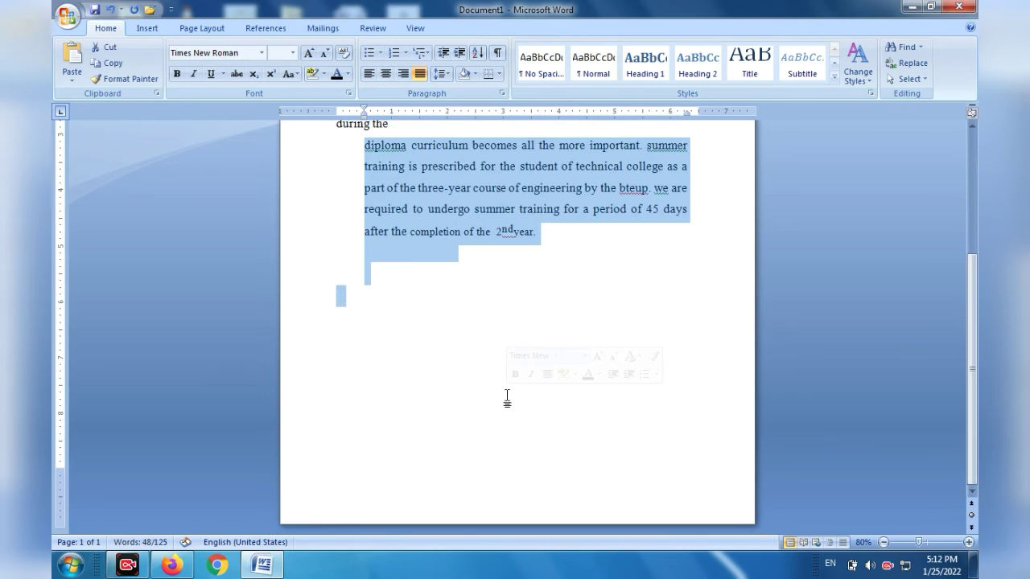
key(Delete)
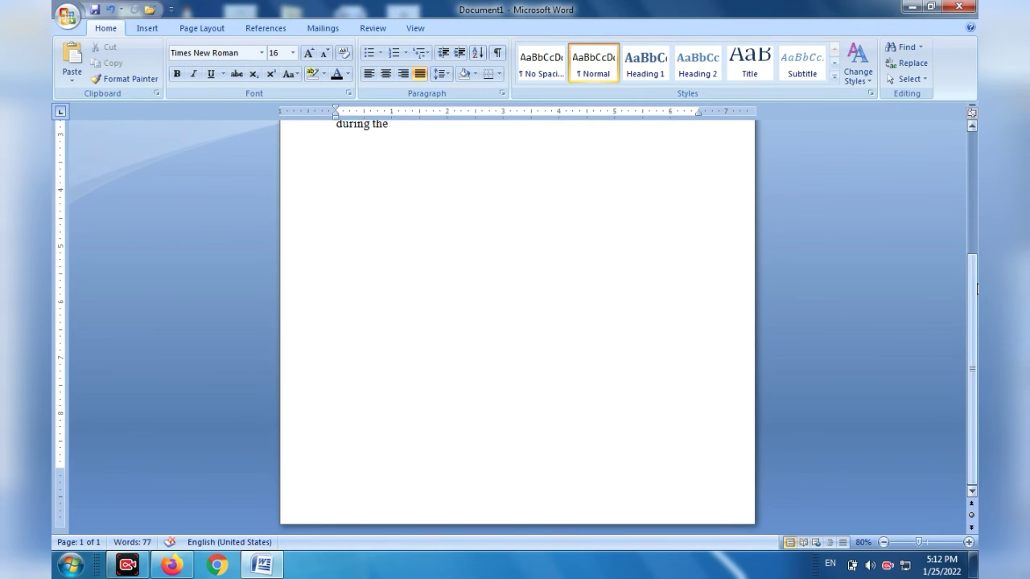
drag(975, 290, 968, 122)
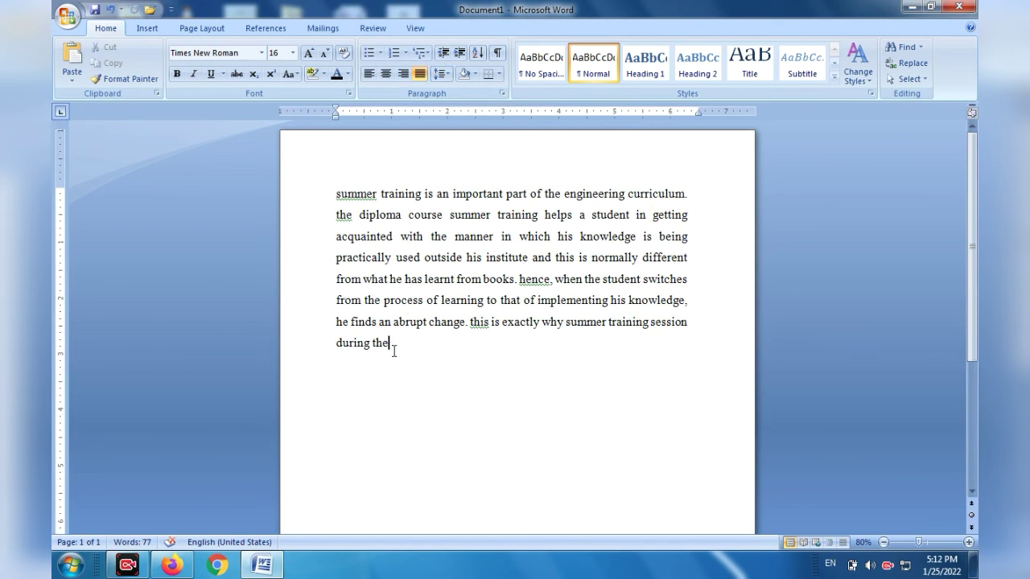
Select the remaining paragraph and examine the line spacing values and shading colors without applying any.
drag(391, 347, 333, 157)
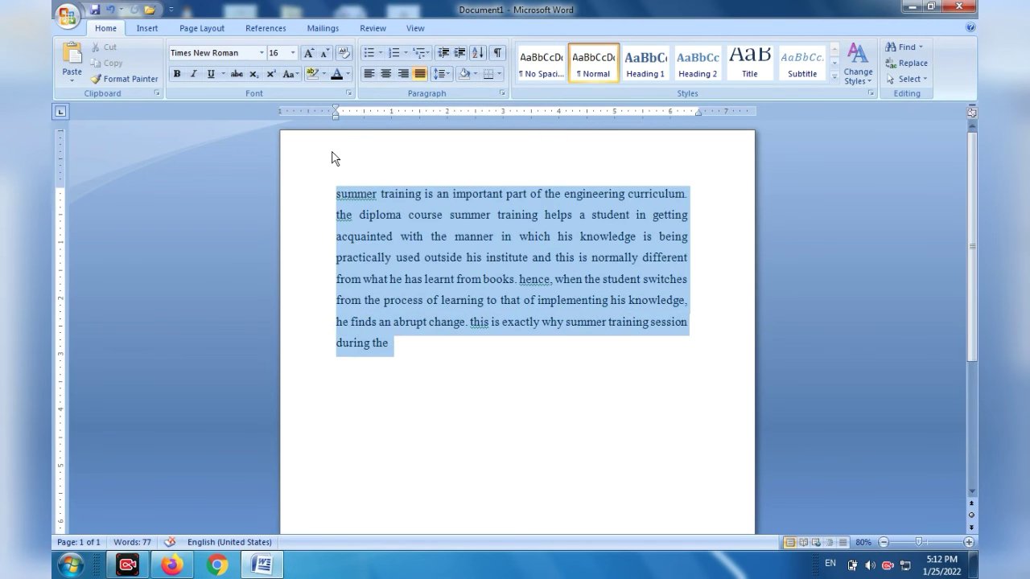
click(446, 72)
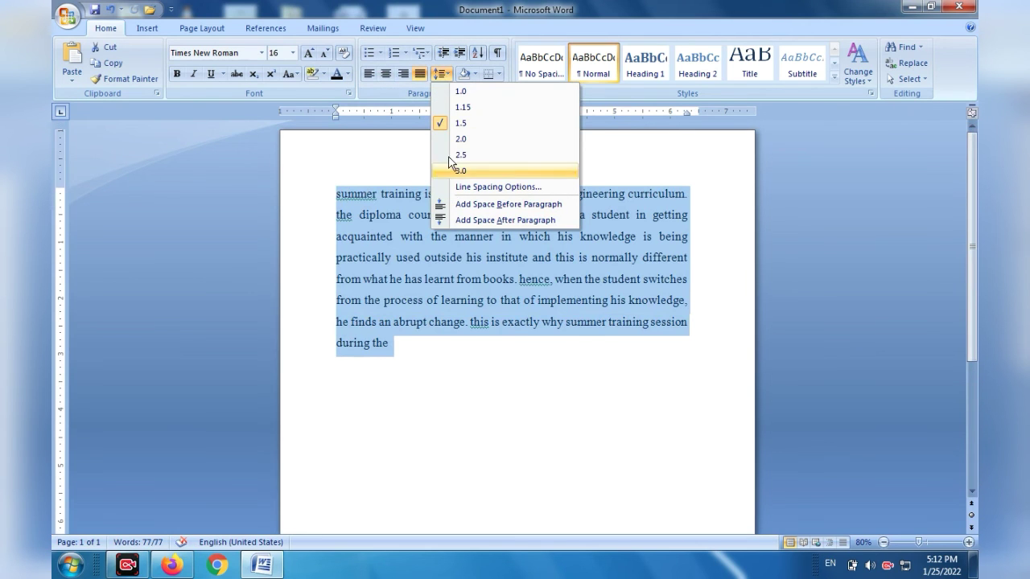
click(463, 397)
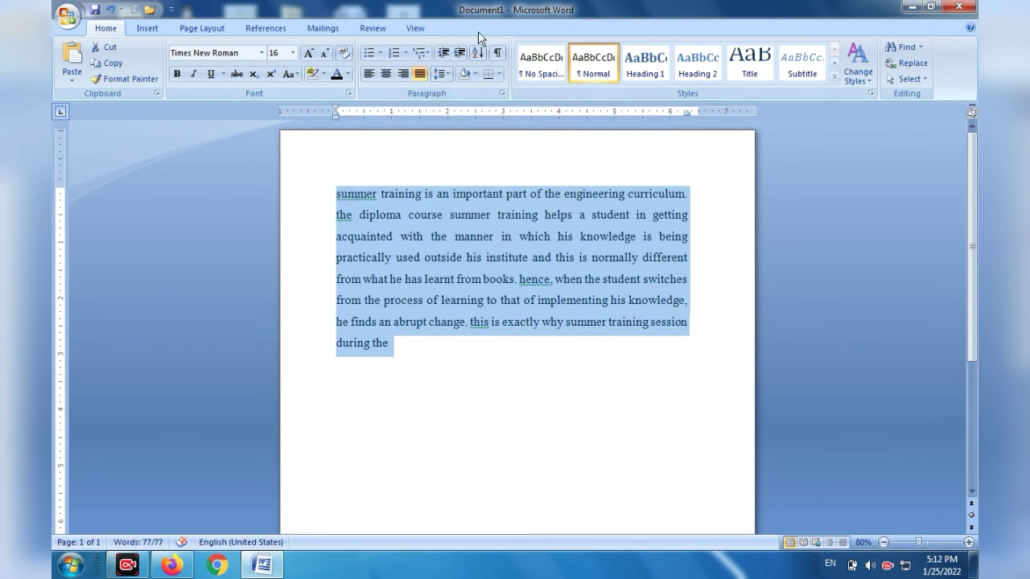
click(476, 74)
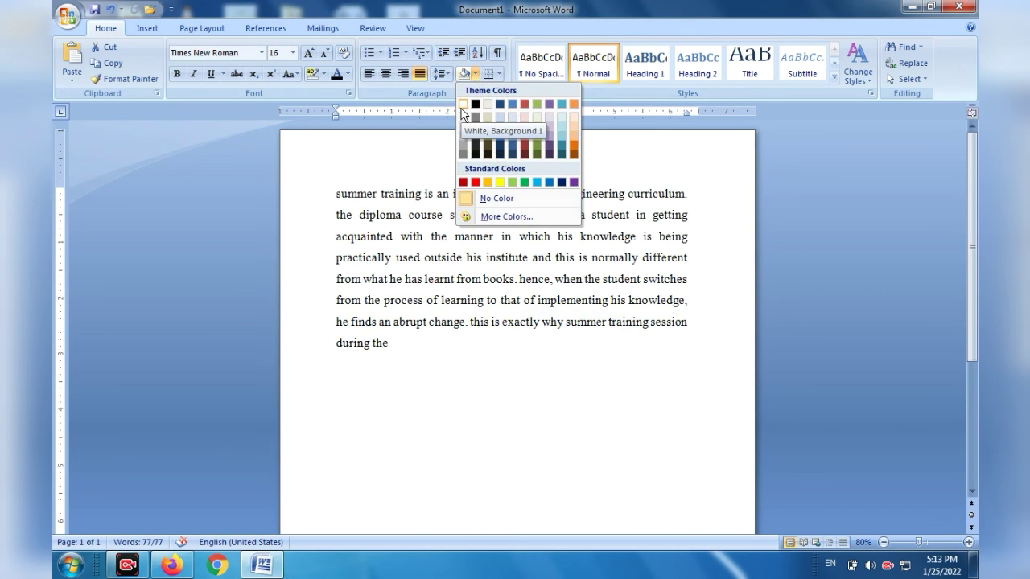
key(Escape)
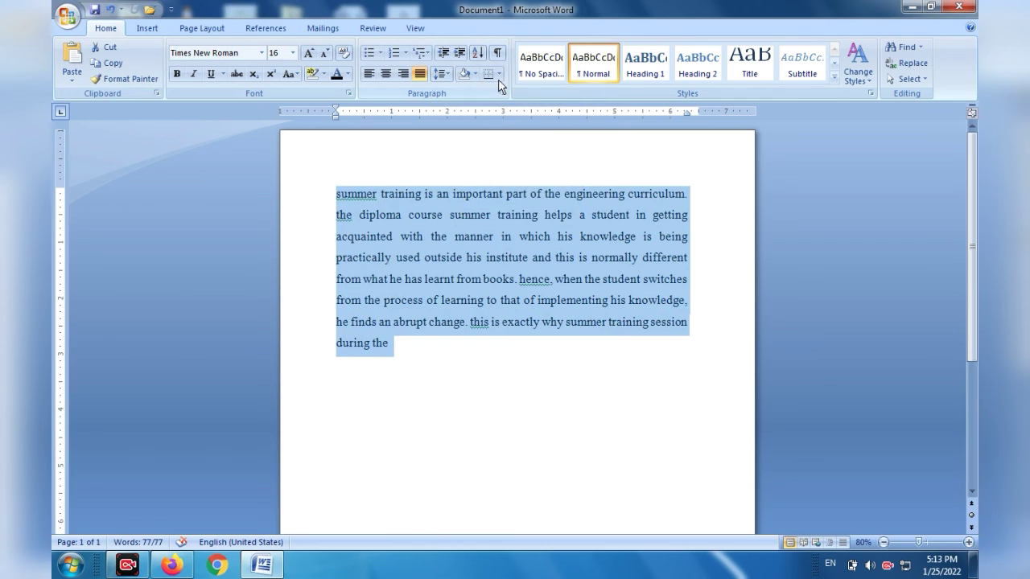
Apply a bottom border followed by all borders to the selected paragraph, and review the border options.
click(499, 73)
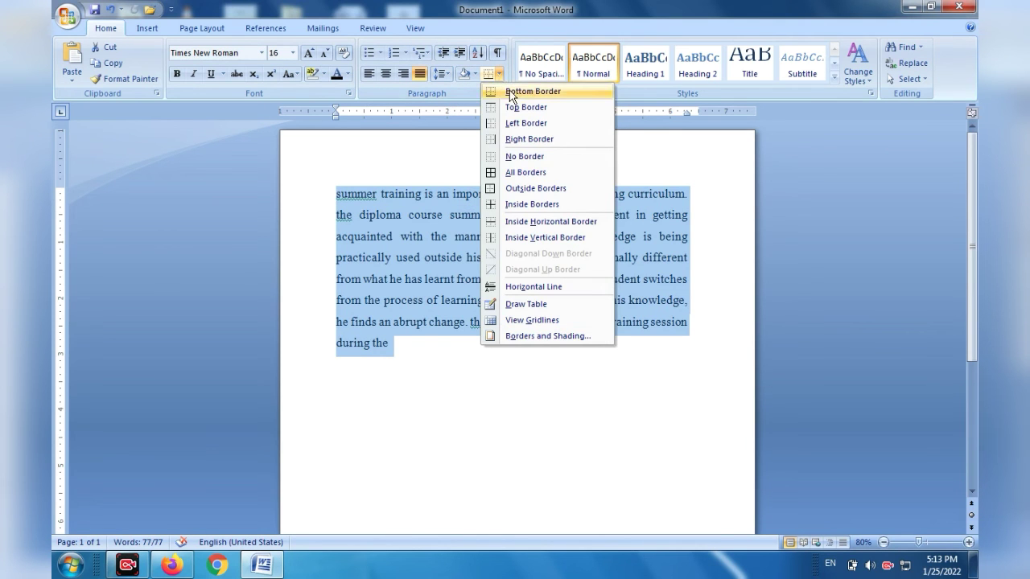
click(512, 92)
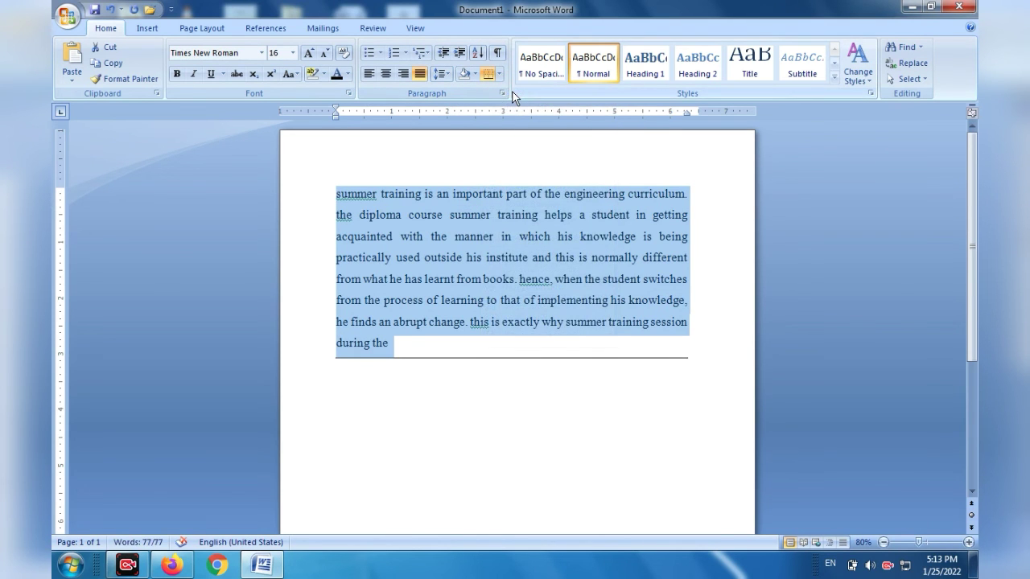
click(500, 73)
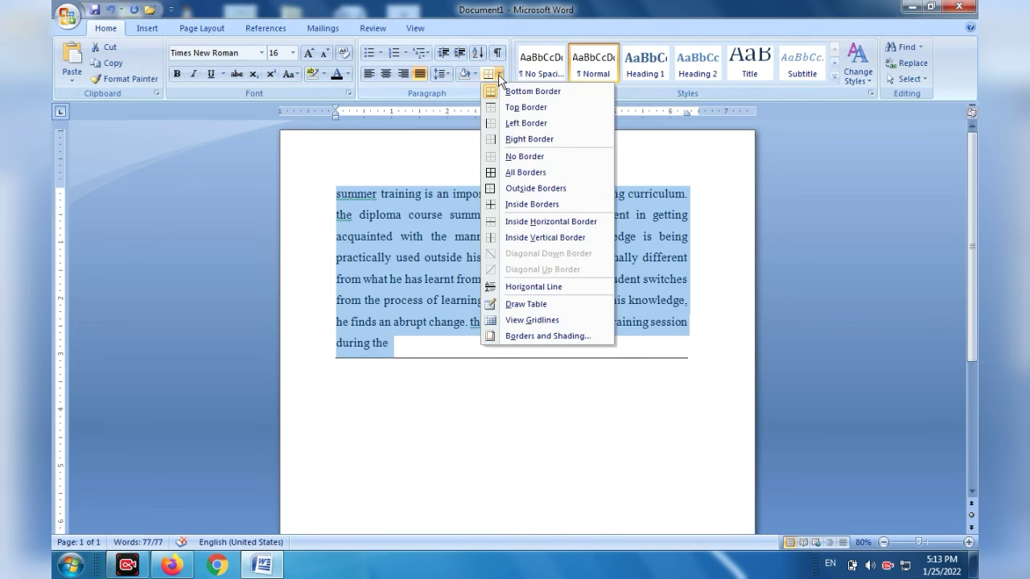
click(490, 177)
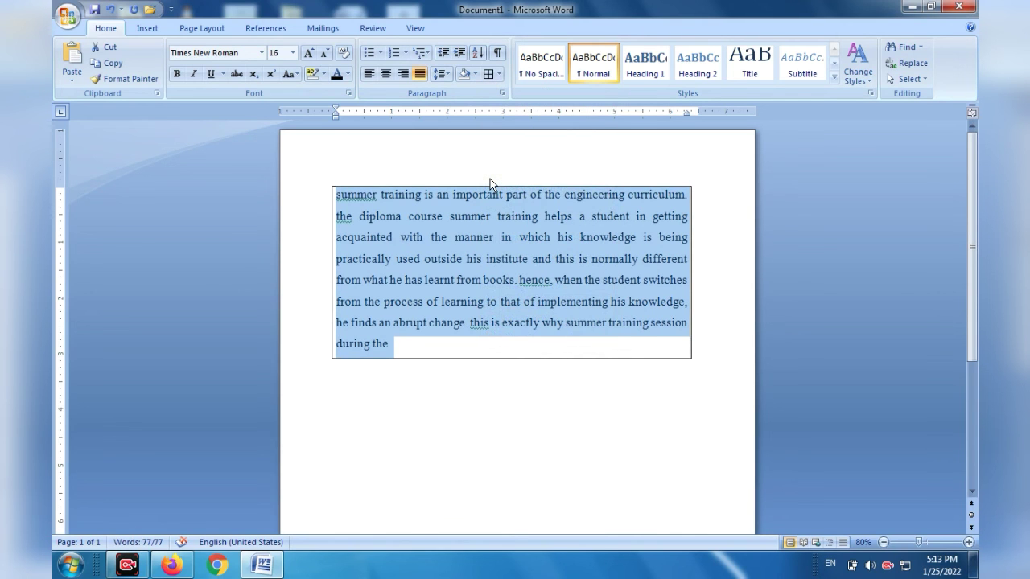
click(499, 73)
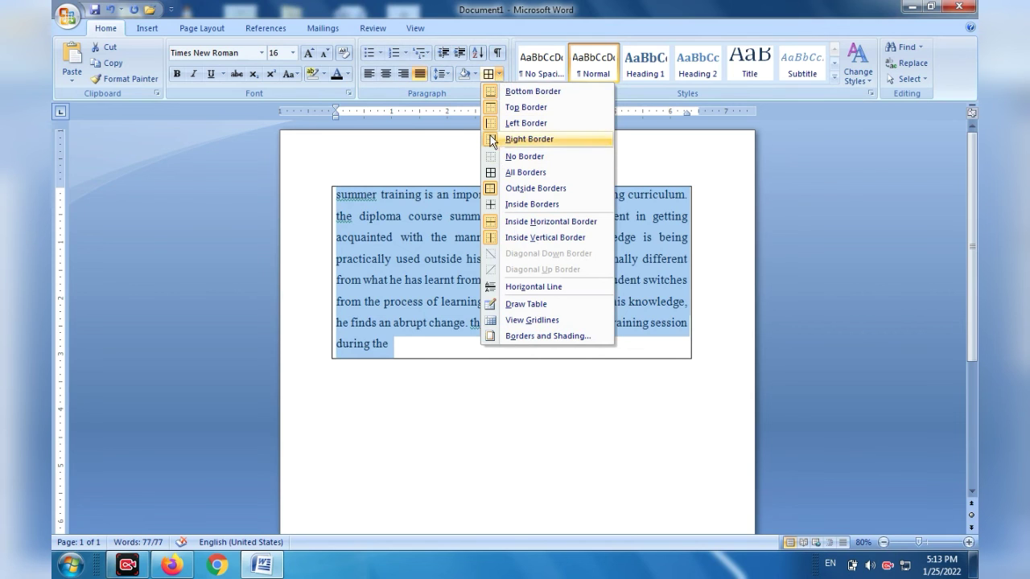
click(445, 147)
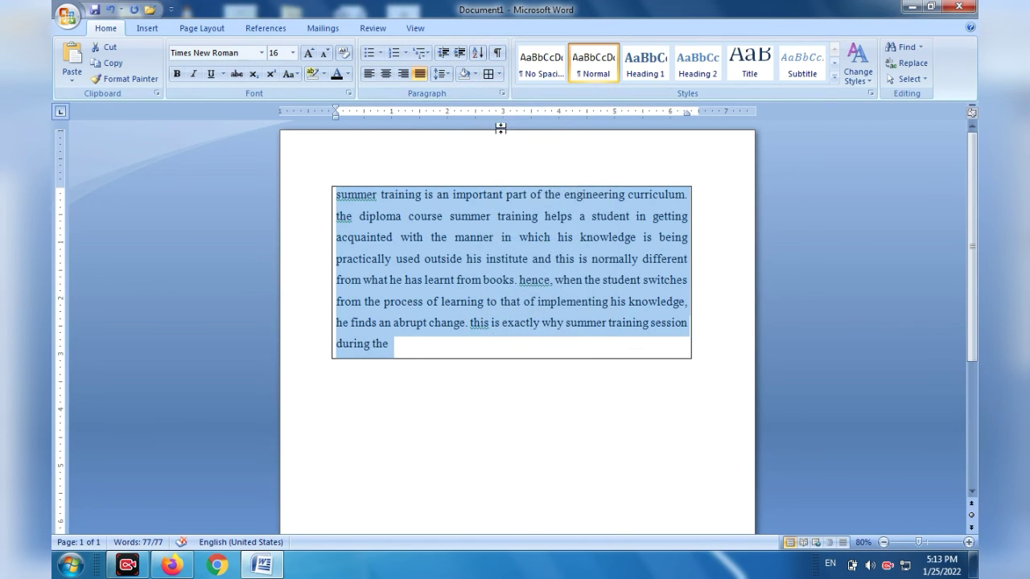
Try the No Spacing, Normal, Heading 1, Heading 2 and Heading 4 styles in turn on the paragraph.
click(597, 148)
click(543, 68)
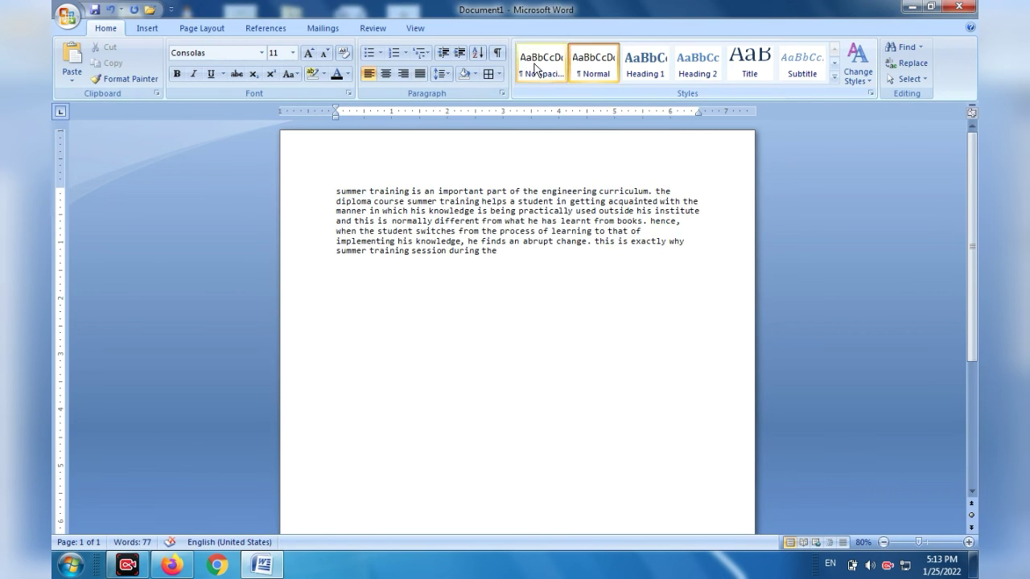
click(596, 73)
click(645, 68)
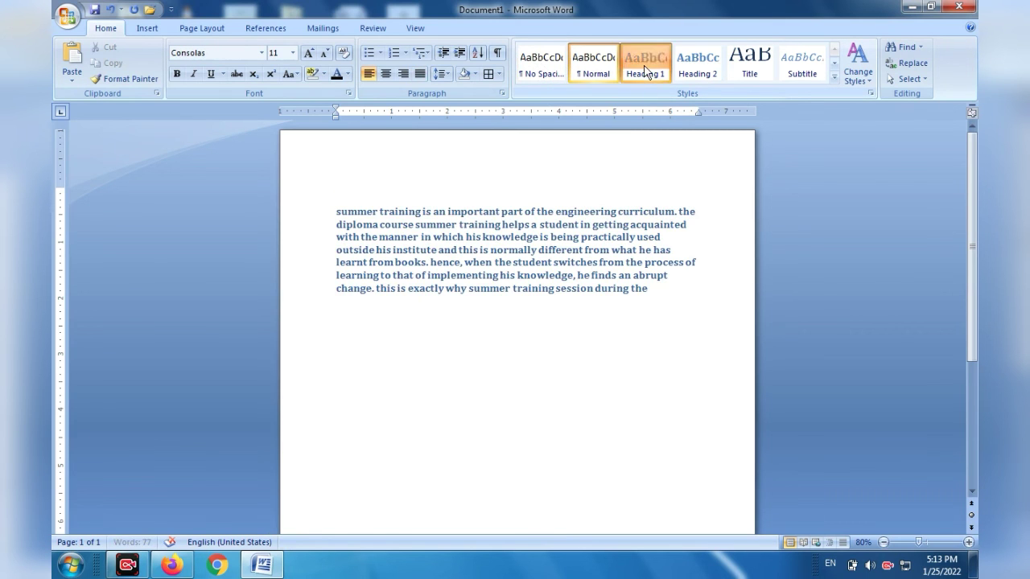
click(698, 68)
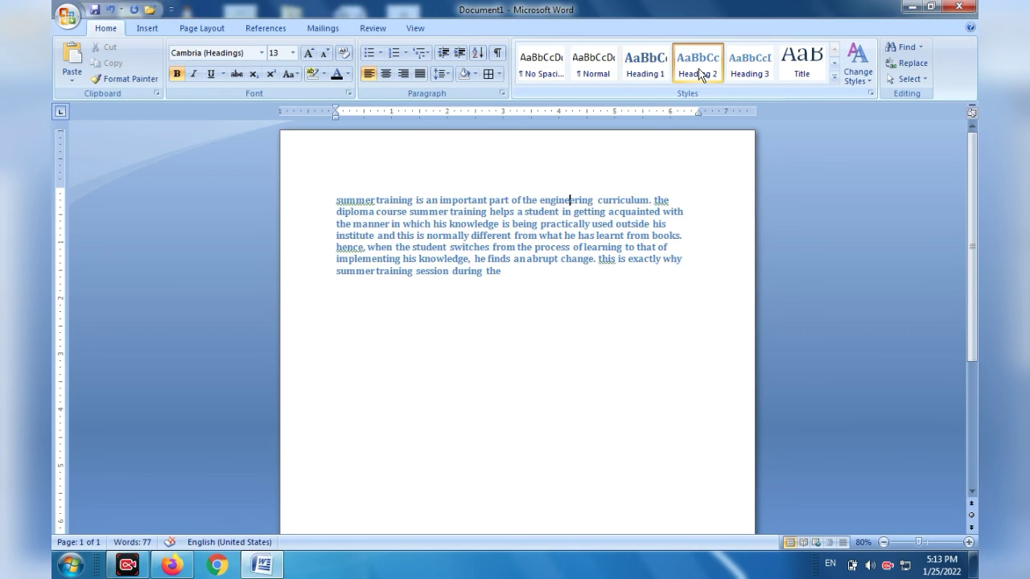
click(802, 66)
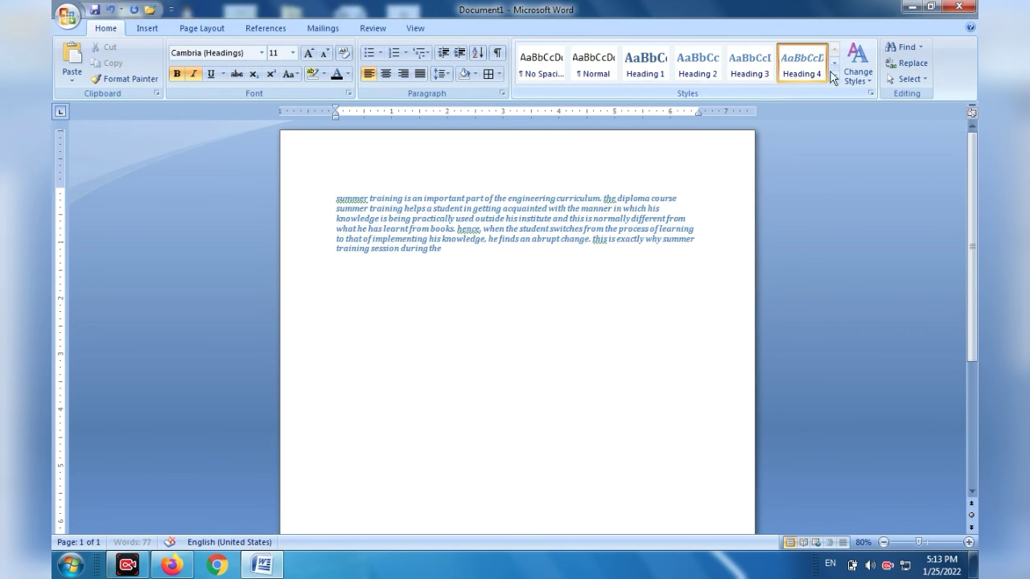
Examine the style set, color and font choices for changing styles without picking one, and place the cursor below the paragraph.
click(859, 78)
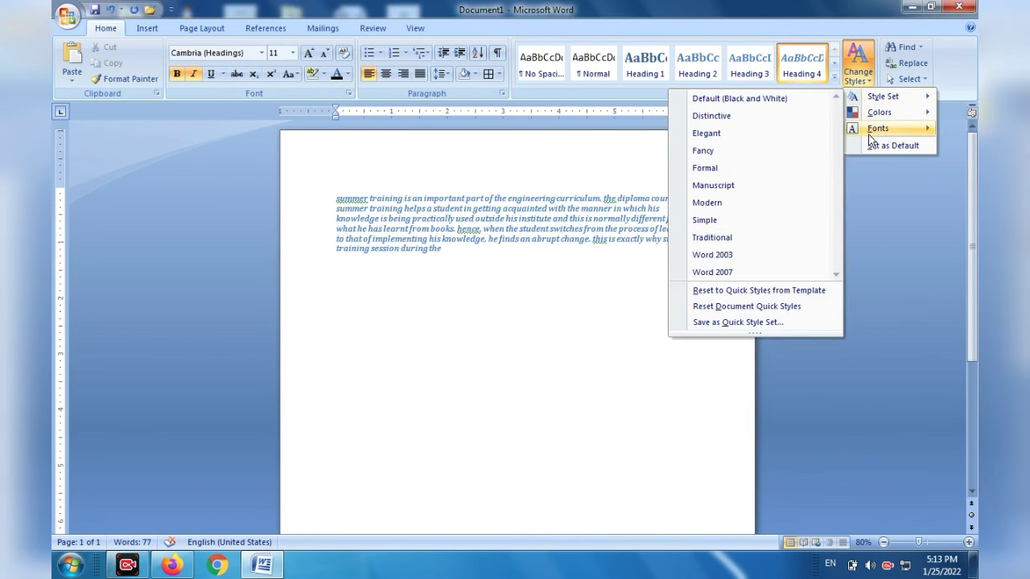
click(878, 197)
click(486, 294)
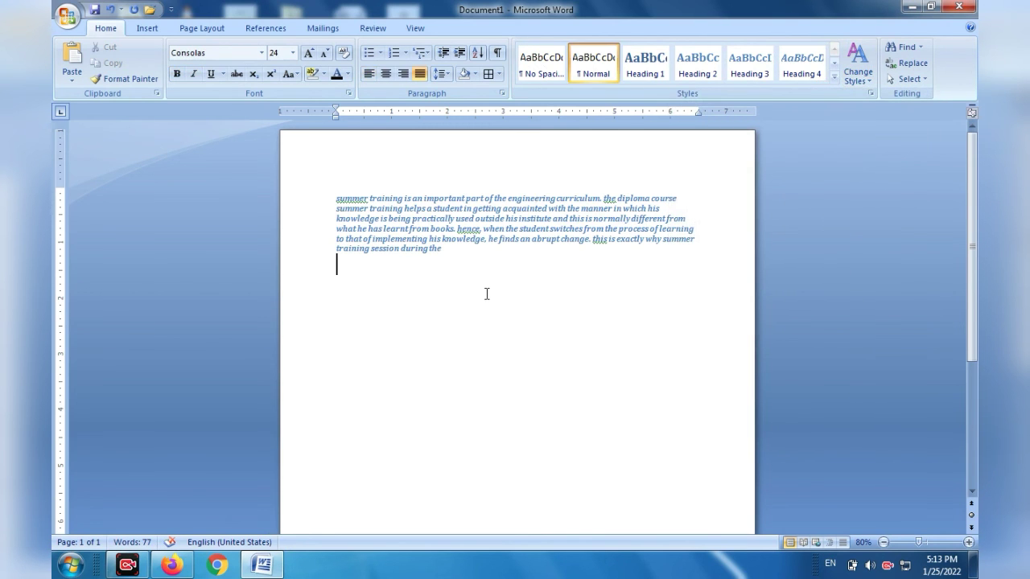
Undo the style and border changes on the paragraph, and place the cursor on the blank line below it.
key(ctrl+z)
key(ctrl+z)
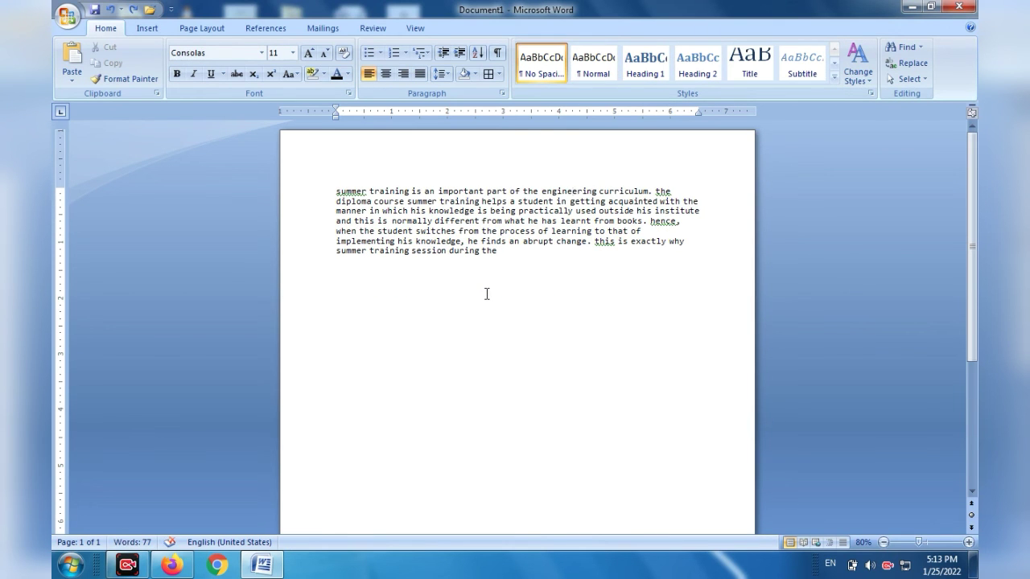
key(ctrl+z)
key(ctrl+z)
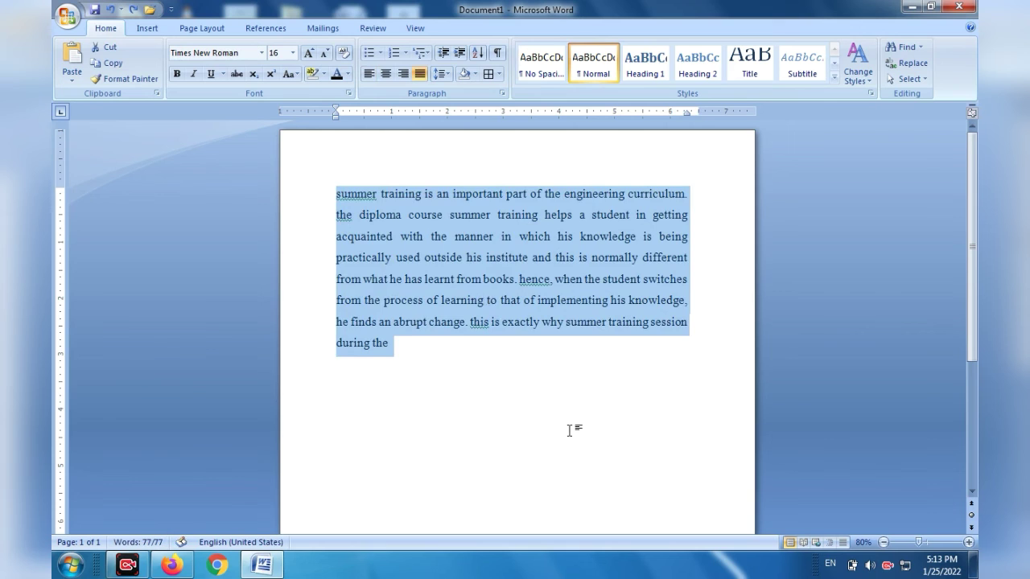
click(570, 429)
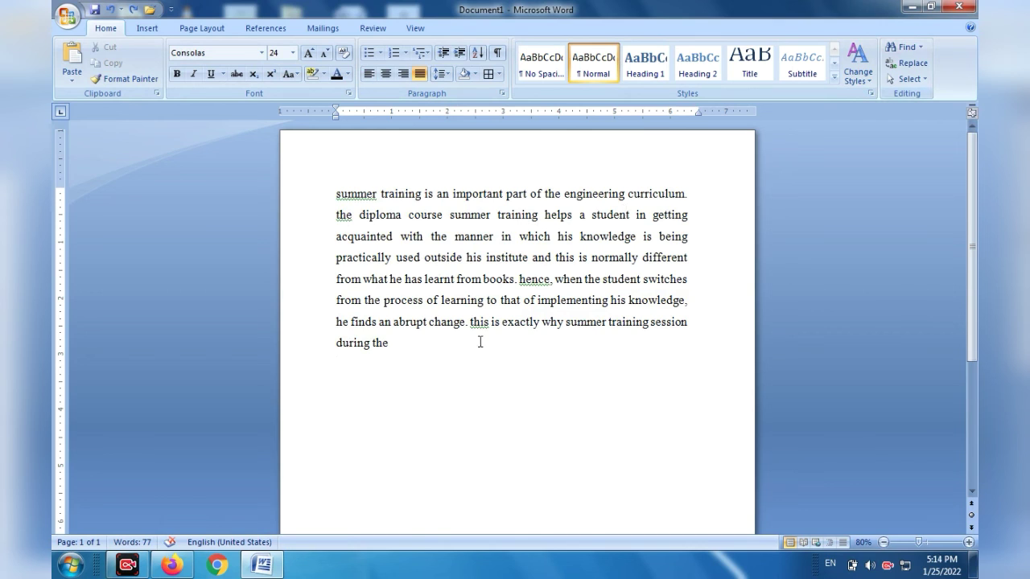
Search the document for "he", step through several matches, close the search and clear the selection.
click(891, 49)
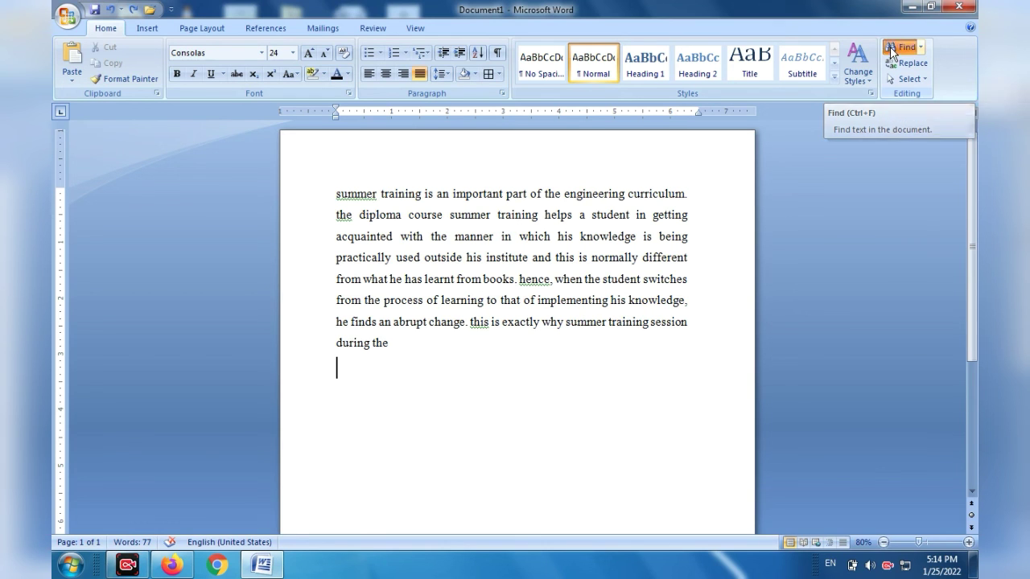
text(he)
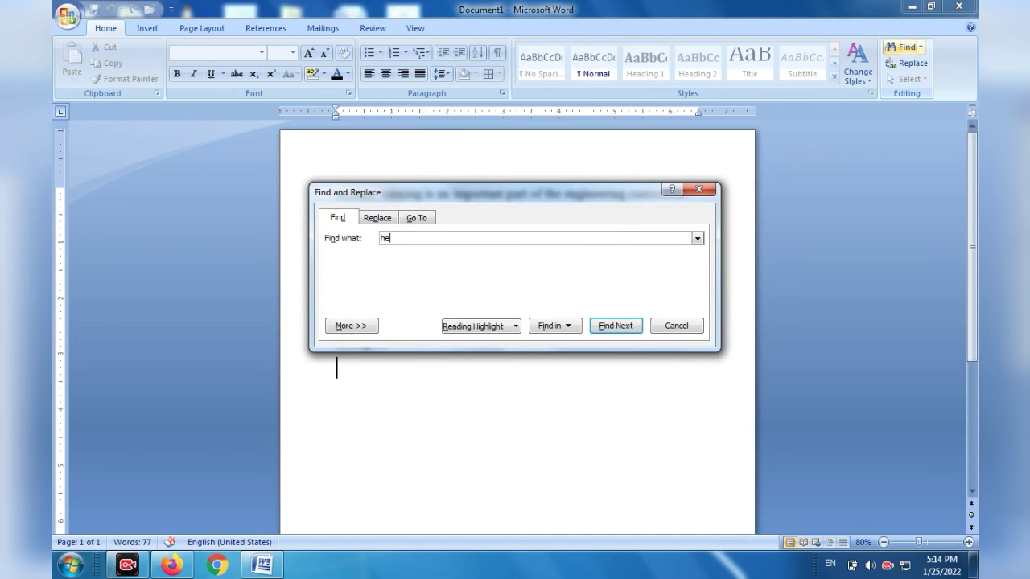
click(615, 326)
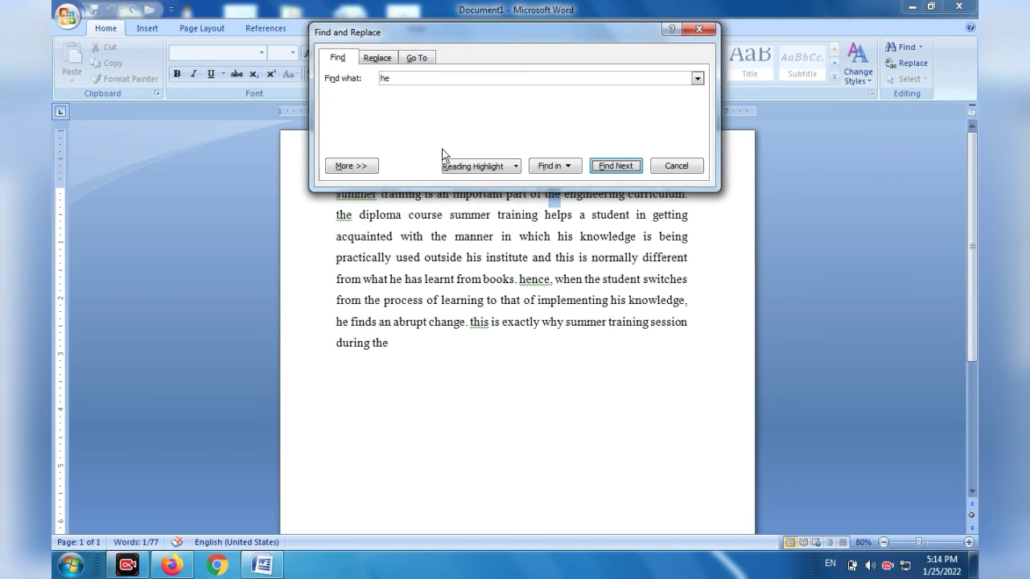
drag(536, 39, 547, 369)
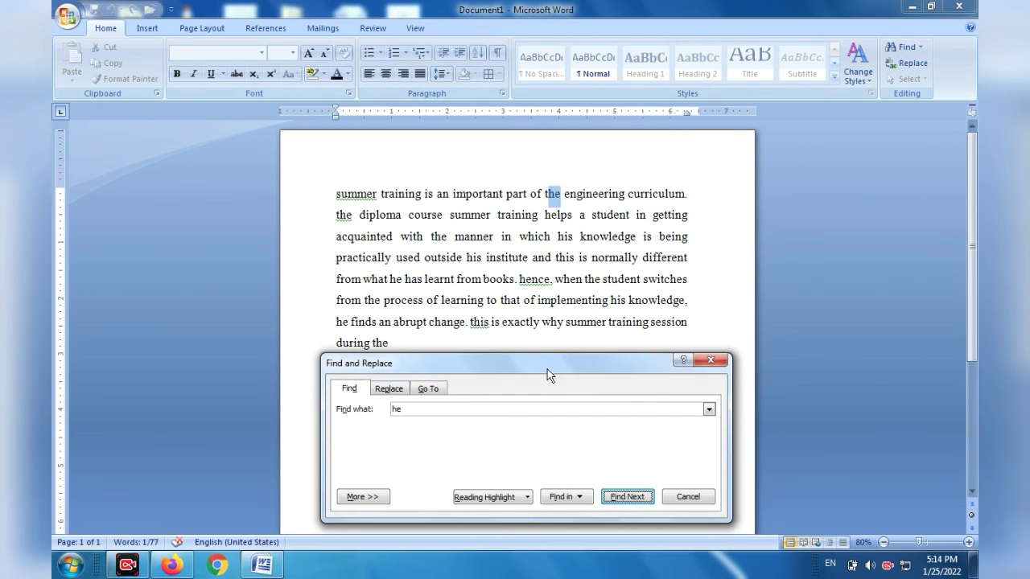
click(623, 496)
click(623, 496)
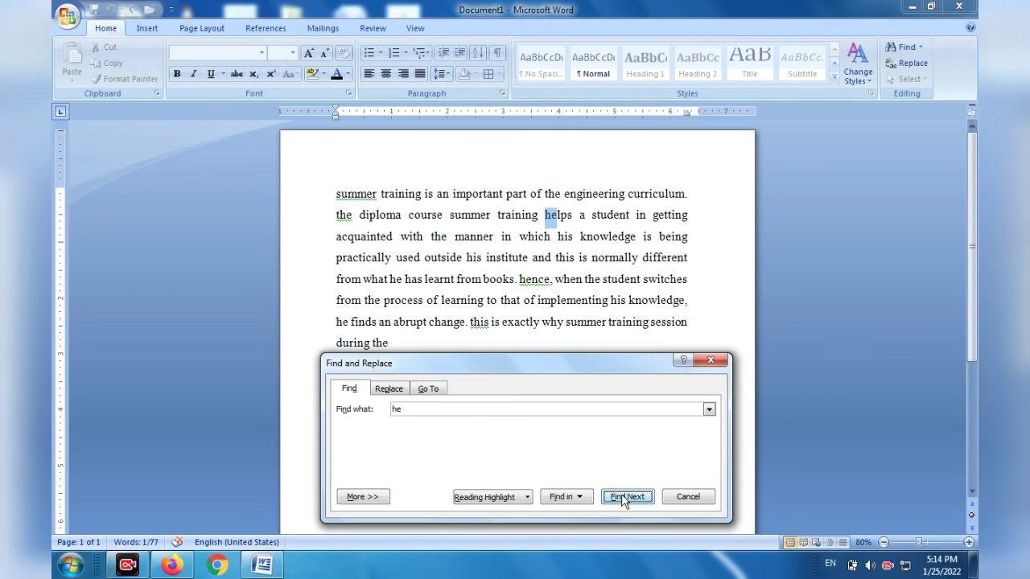
click(622, 496)
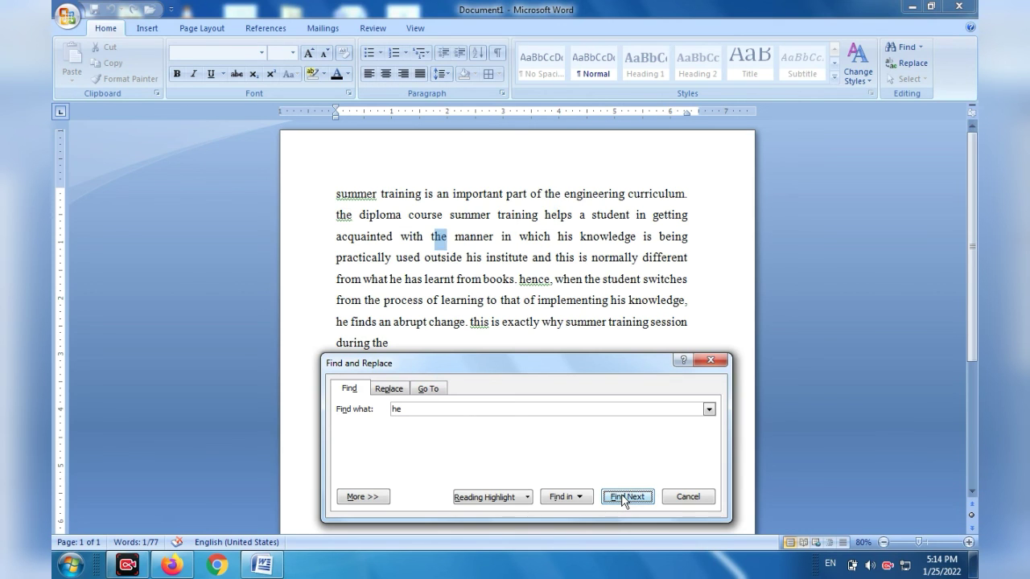
click(711, 360)
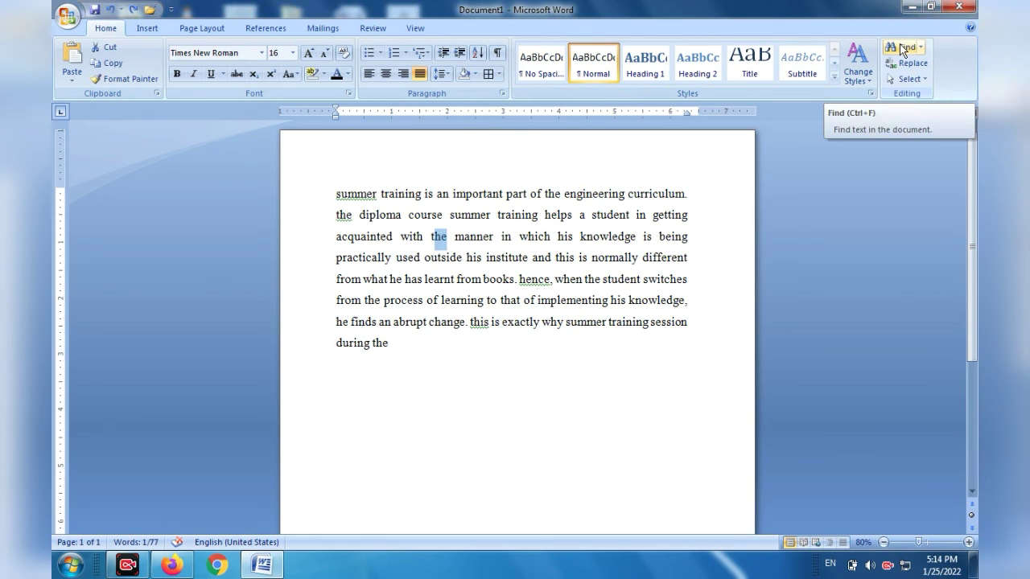
click(814, 297)
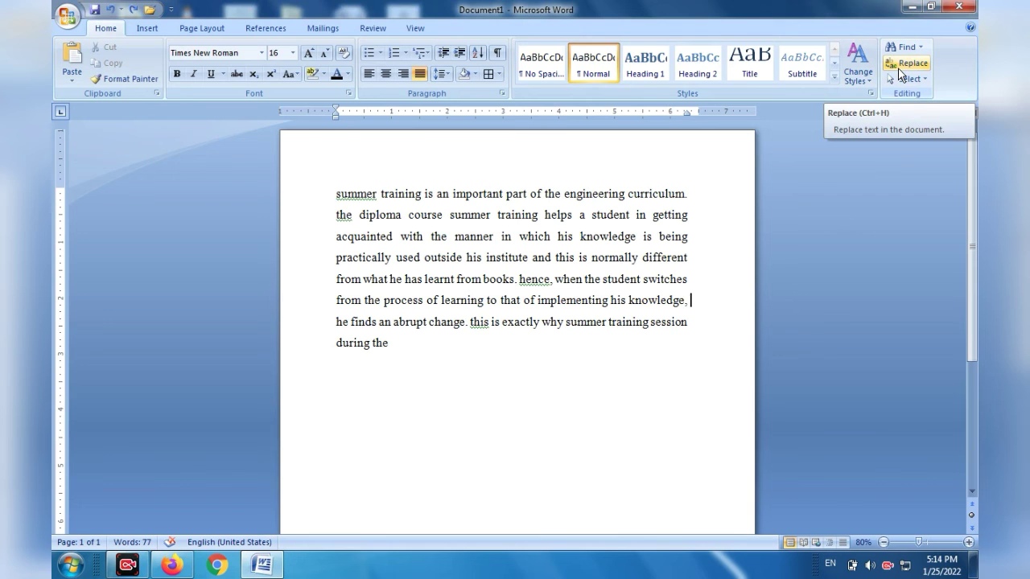
Replace every occurrence of "summer" with "Winter" in the document and close the replace dialog.
click(904, 62)
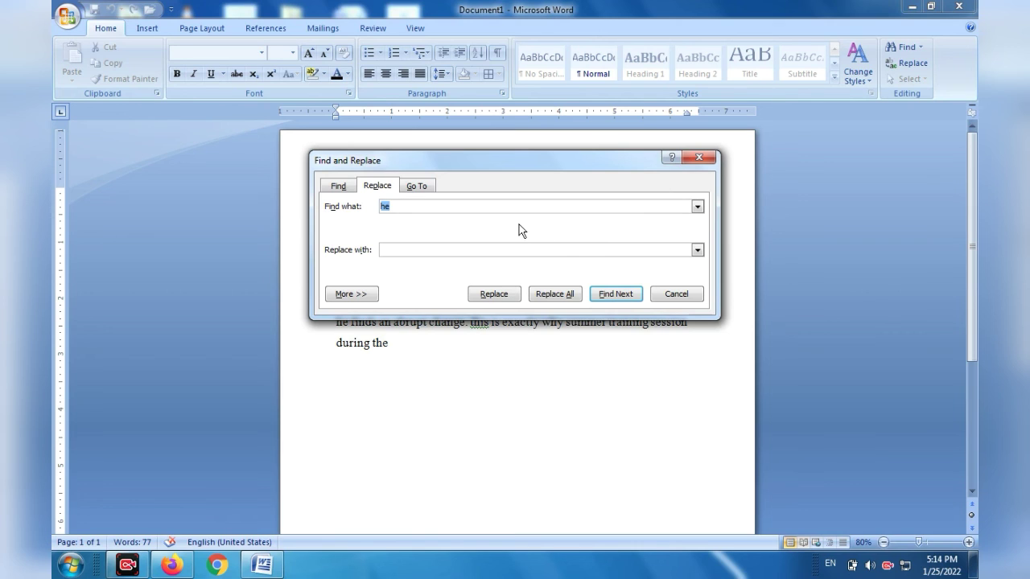
text(su)
text(mmer)
text(Winter)
click(563, 294)
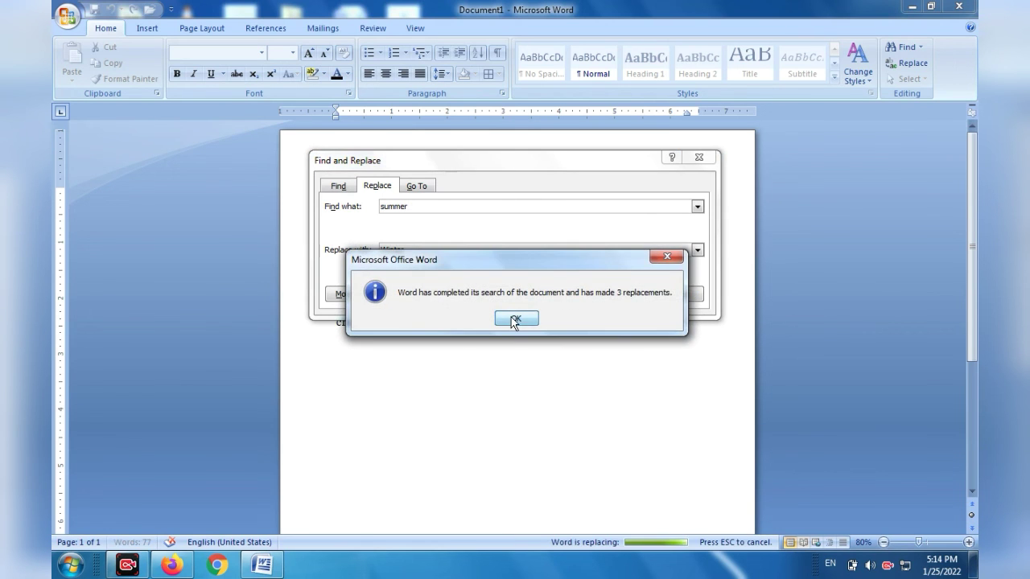
click(515, 318)
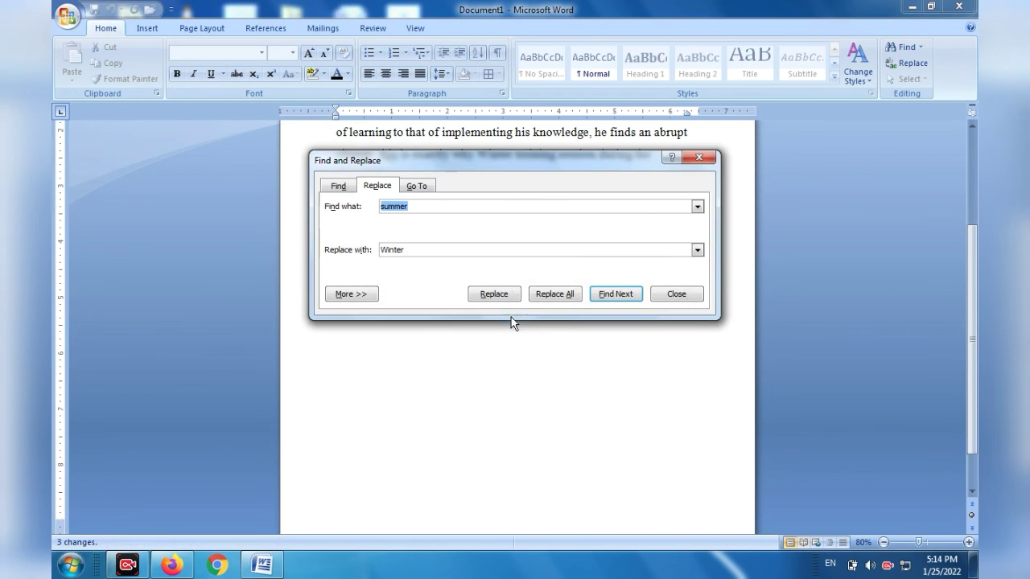
click(699, 156)
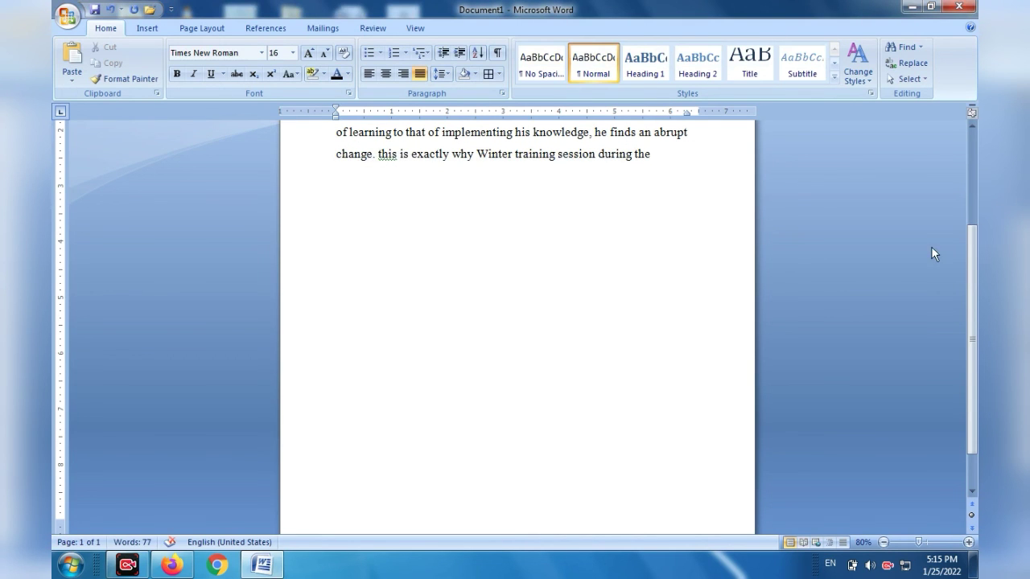
Select the replaced word at the start of the paragraph to check it, and clear the selection.
drag(972, 323, 961, 165)
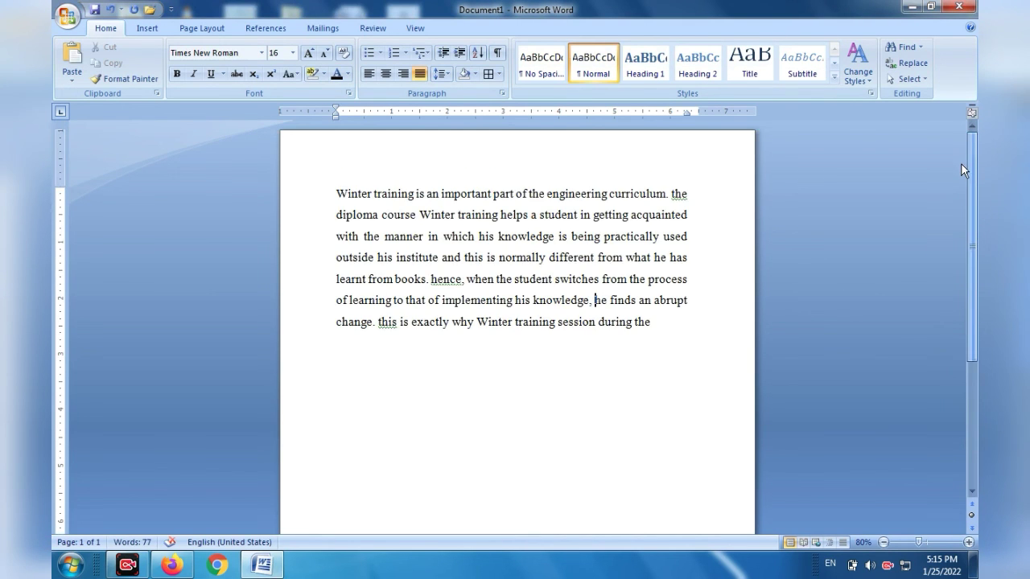
drag(372, 191, 330, 190)
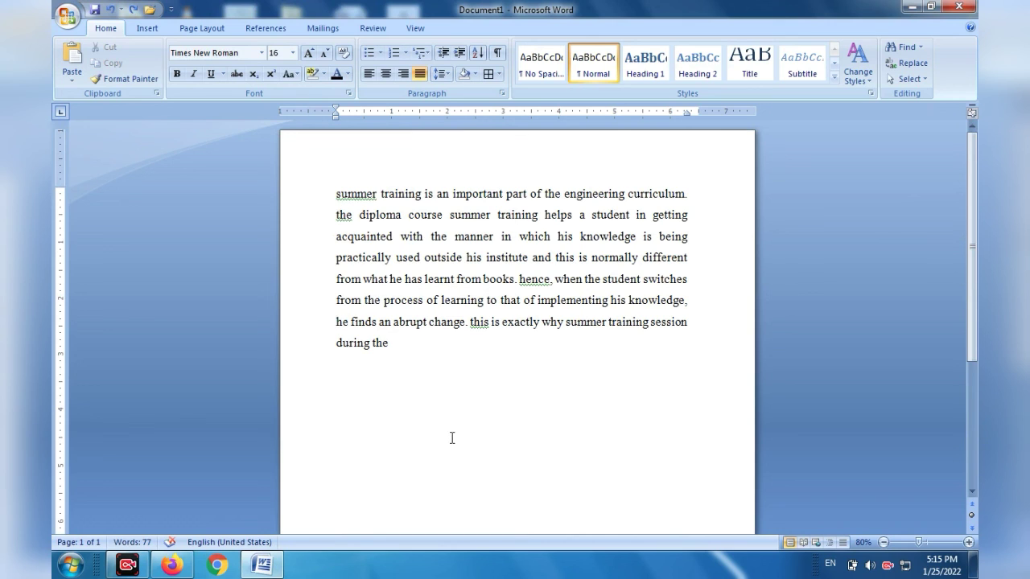
click(450, 436)
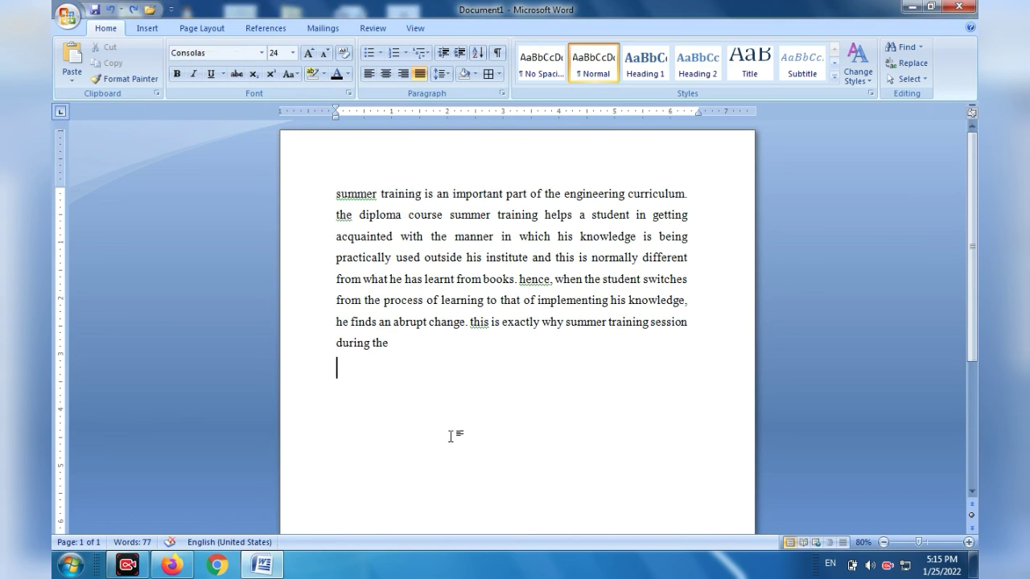
Select all the text in the document and switch on the Select Objects mode.
click(913, 81)
click(914, 81)
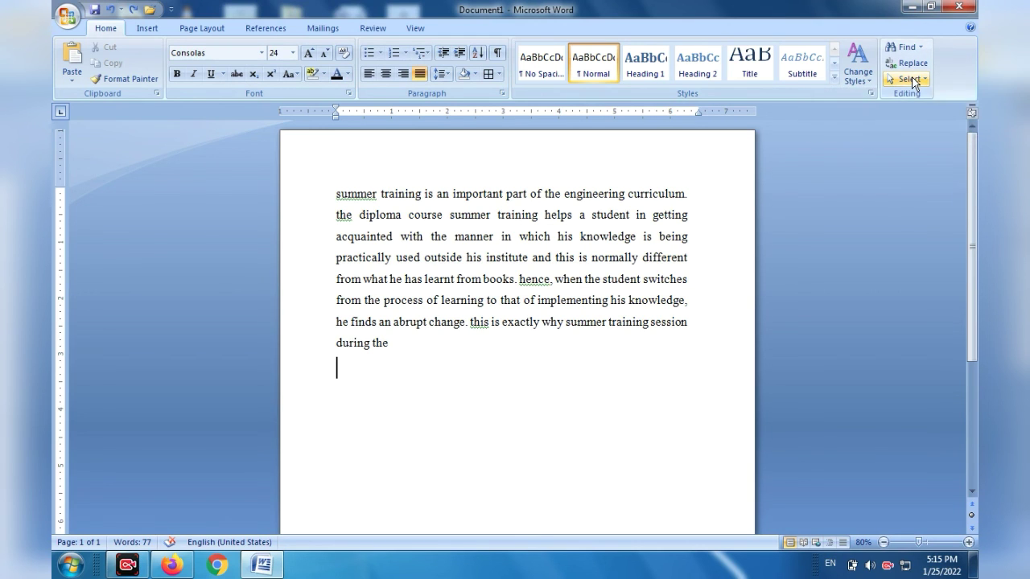
click(914, 80)
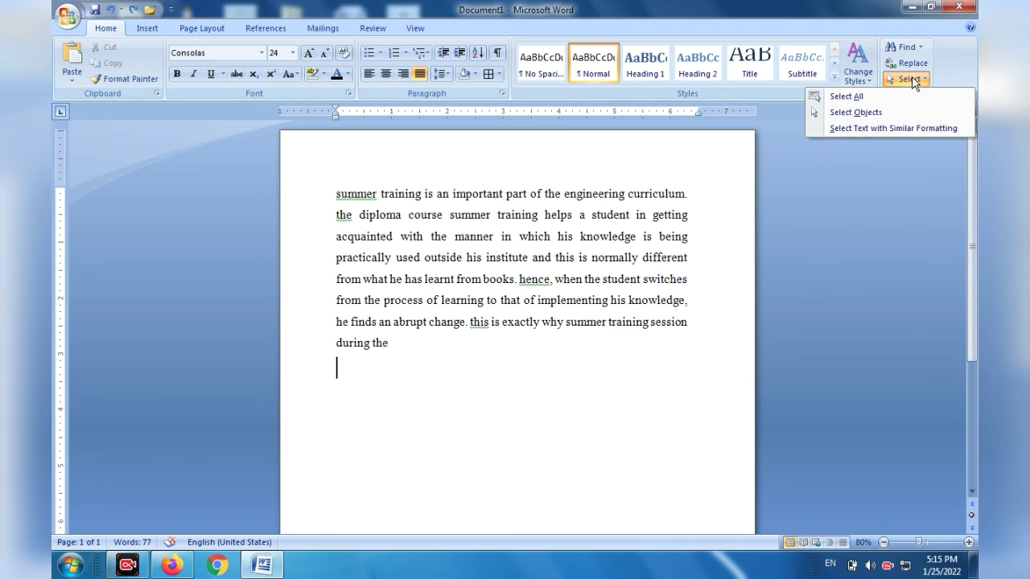
click(846, 96)
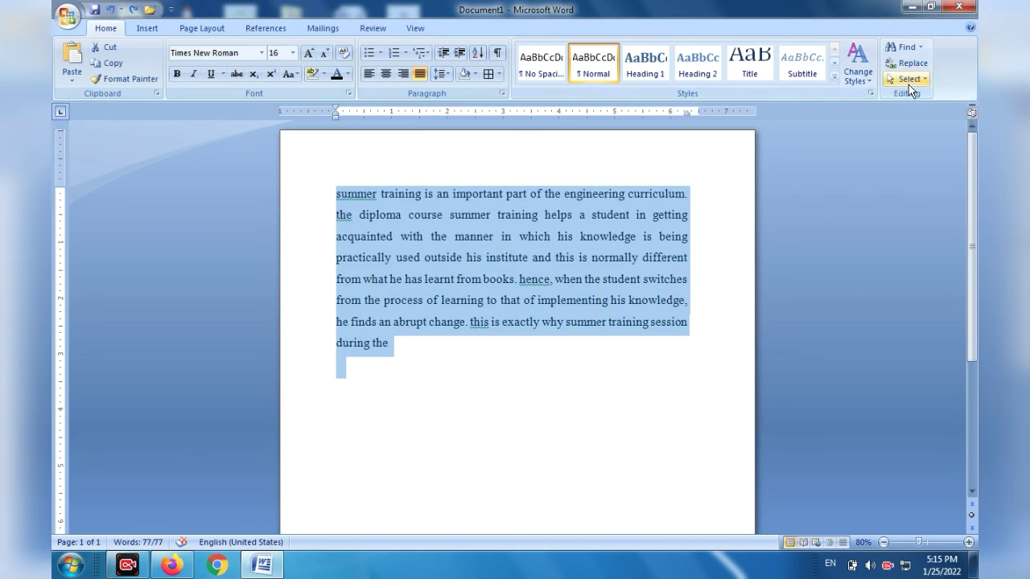
click(908, 81)
click(863, 119)
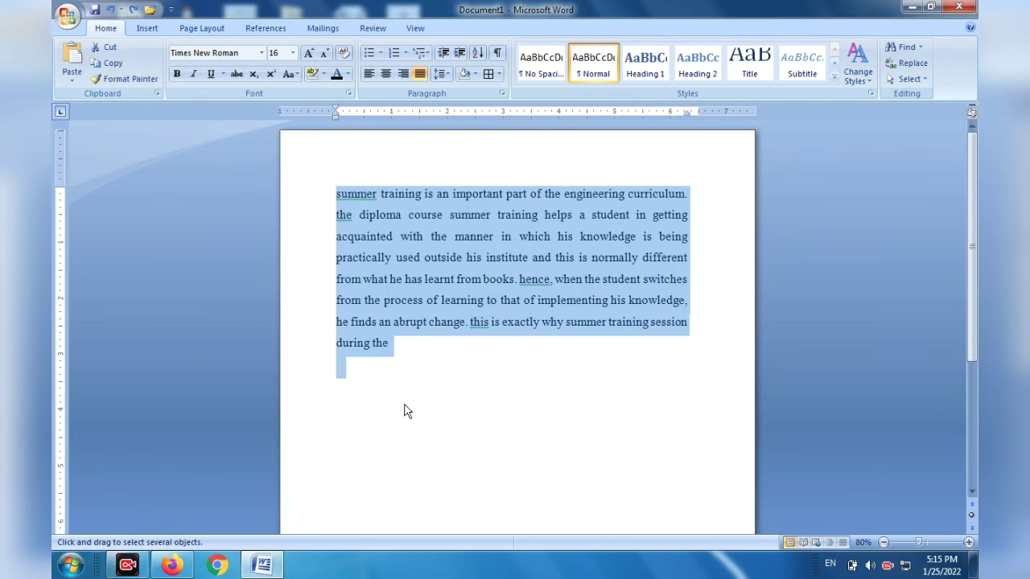
Examine the Insert commands and the Page Layout commands without applying any.
click(147, 30)
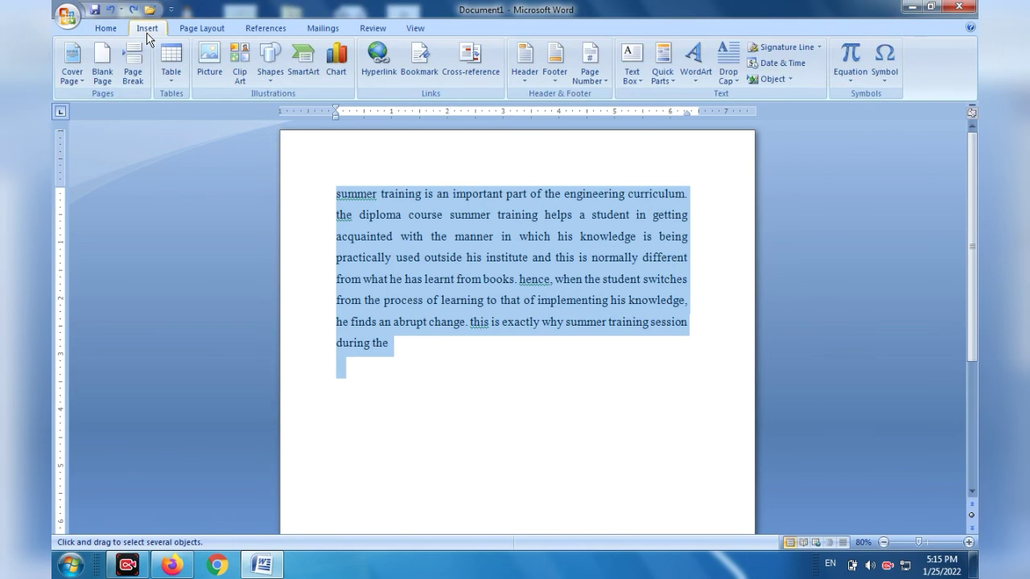
click(197, 32)
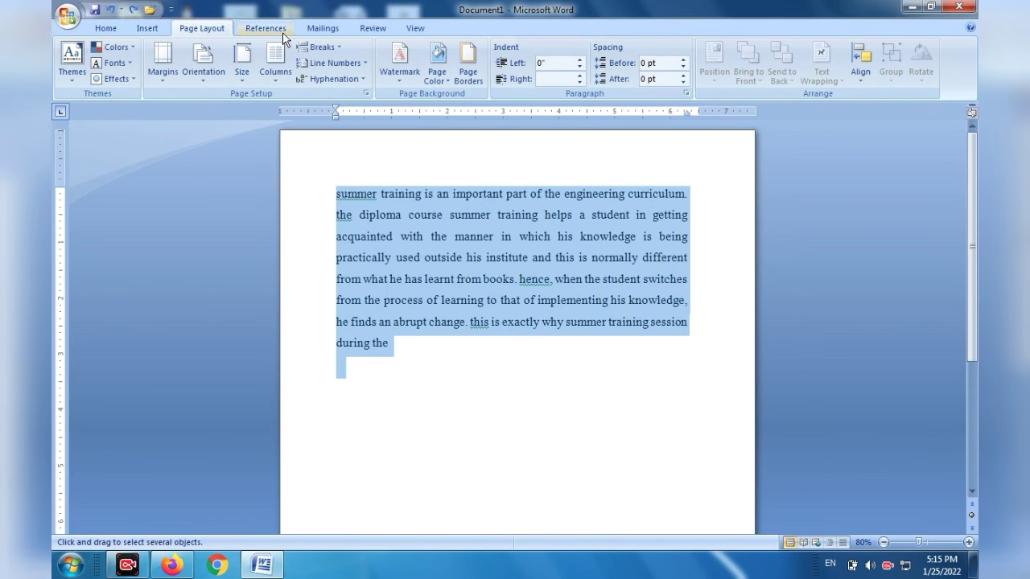